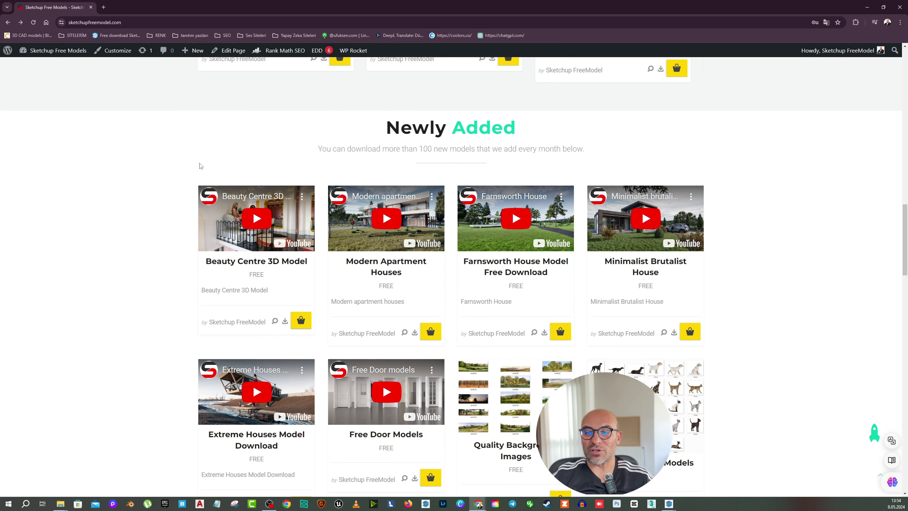
# Look through the Newly Added free 3D models on sketchupfreemodel.com.
pyautogui.scroll(-6, 236, 272)
pyautogui.scroll(-5, 232, 277)
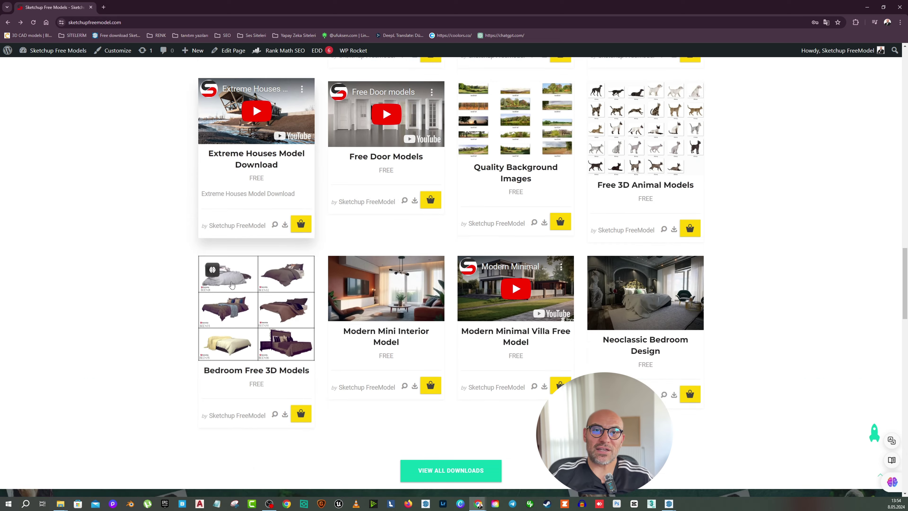
pyautogui.scroll(4, 232, 282)
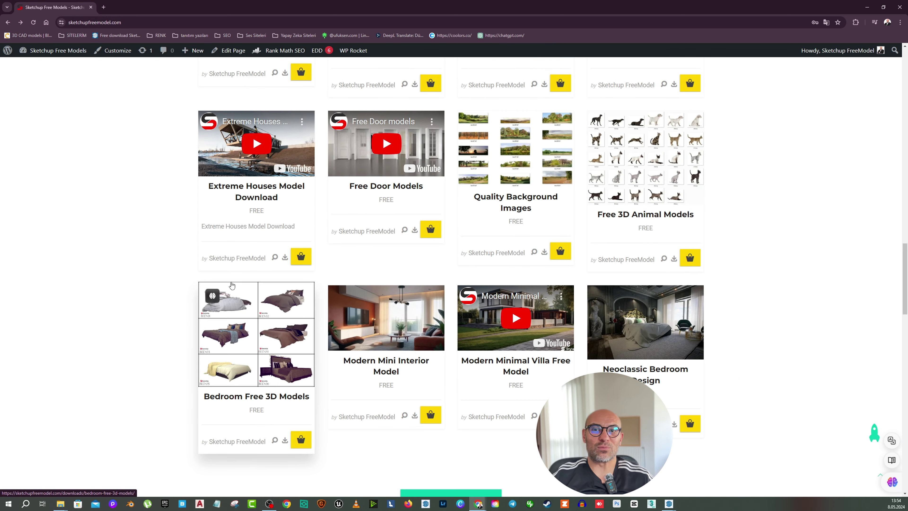
pyautogui.scroll(3, 215, 280)
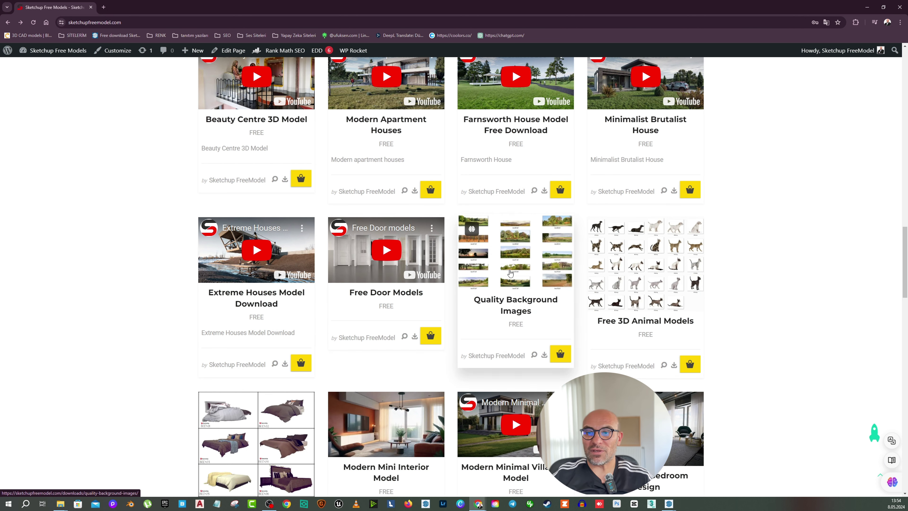
pyautogui.scroll(3, 342, 181)
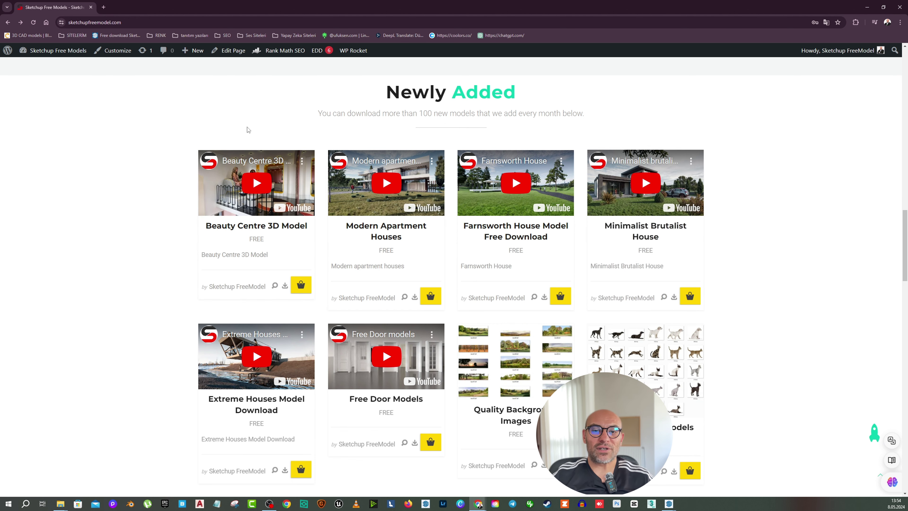
pyautogui.scroll(2, 280, 266)
pyautogui.scroll(-2, 279, 266)
pyautogui.click(257, 168)
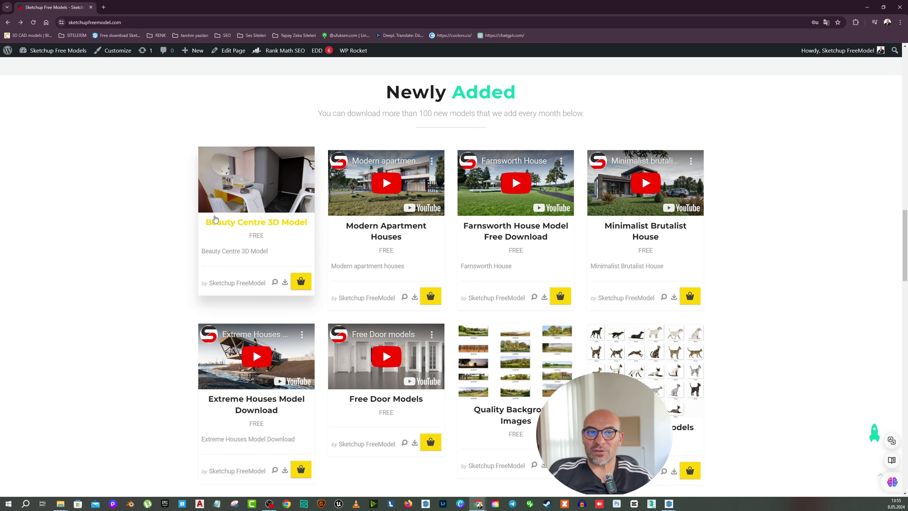
pyautogui.scroll(5, 500, 312)
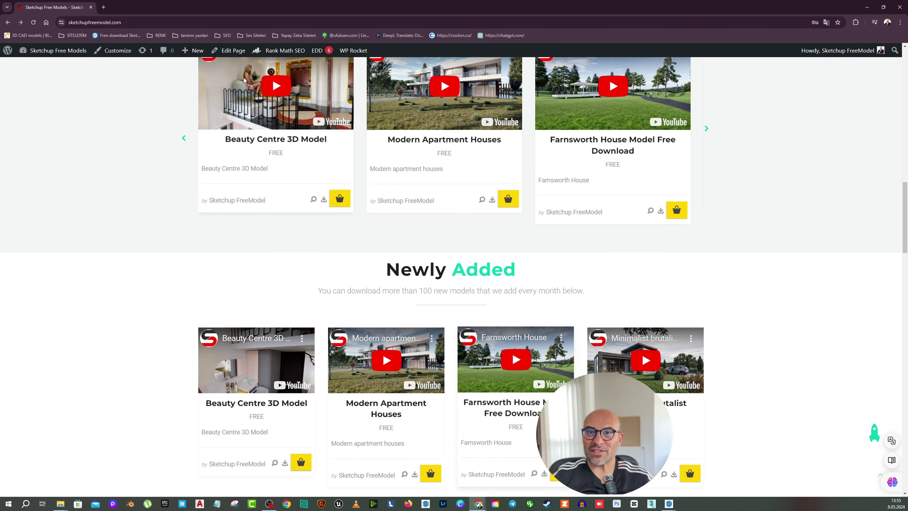
# Switch to the Enscape render of the bedroom, and shrink its window to a small preview over the SketchUp model.
pyautogui.moveTo(70, 4); pyautogui.dragTo(0, 123)
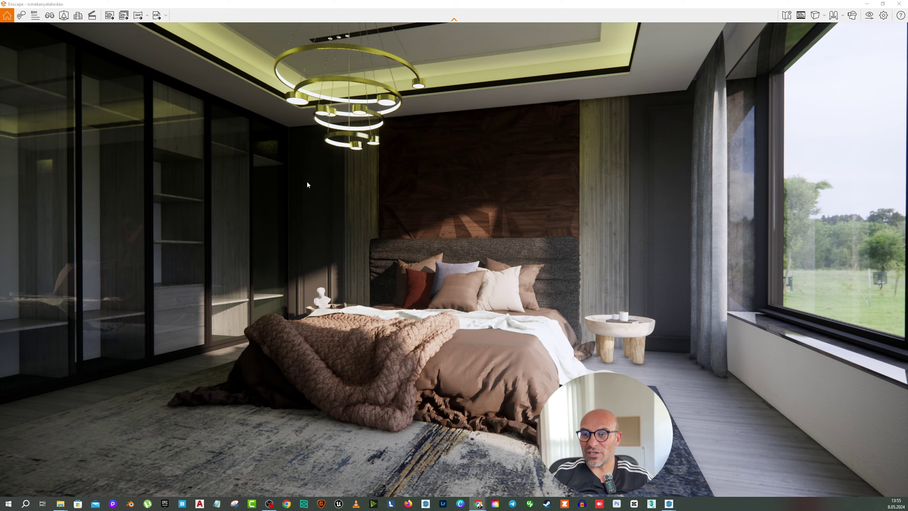
pyautogui.moveTo(516, 228); pyautogui.dragTo(364, 174)
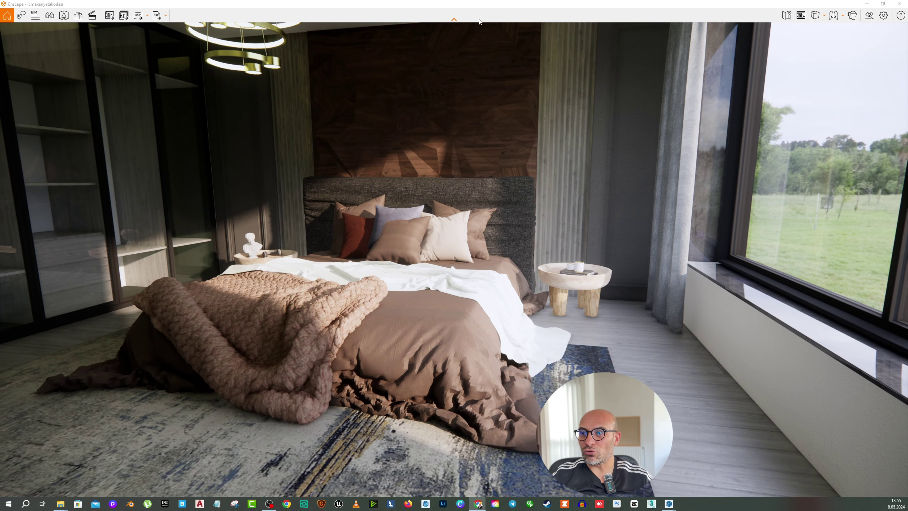
pyautogui.click(882, 4)
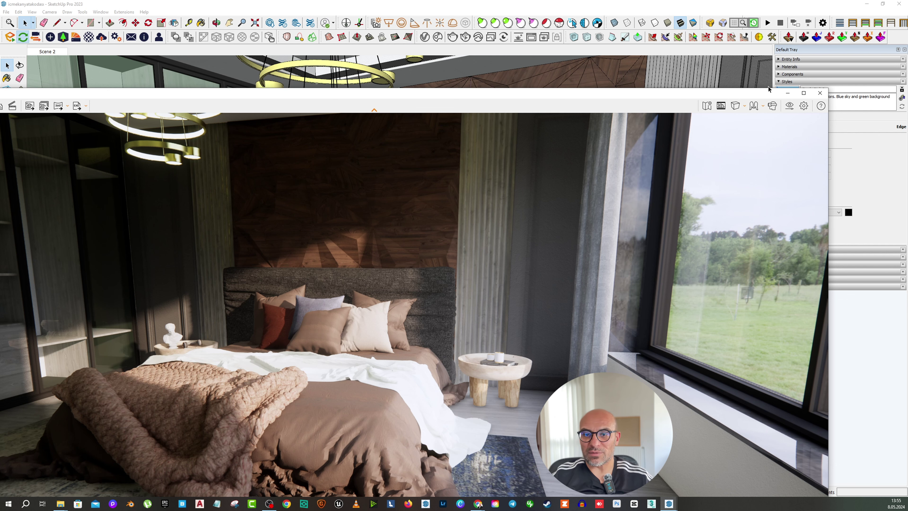
pyautogui.moveTo(828, 89)
pyautogui.mouseDown()
pyautogui.moveTo(803, 108)
pyautogui.moveTo(501, 189)
pyautogui.moveTo(489, 251)
pyautogui.mouseUp()
pyautogui.moveTo(347, 254); pyautogui.dragTo(523, 101)
pyautogui.scroll(-2, 368, 255)
pyautogui.moveTo(368, 255); pyautogui.dragTo(331, 229)
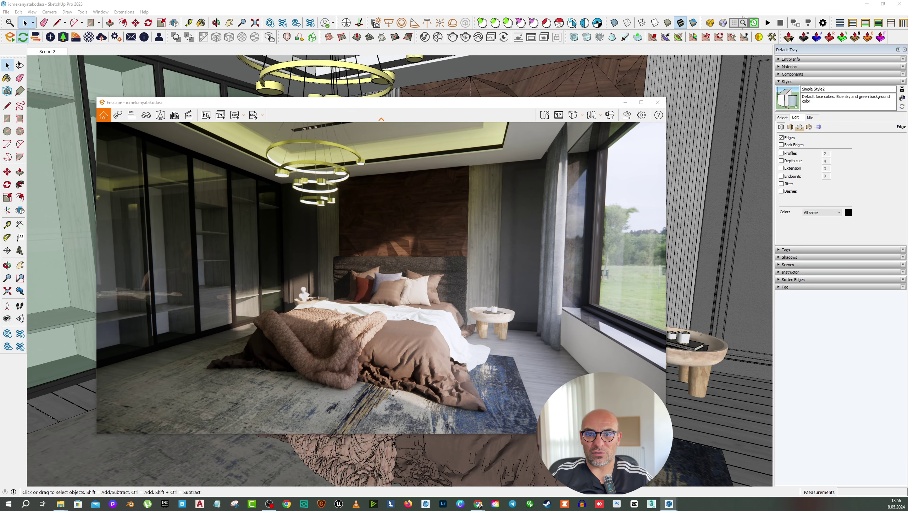
pyautogui.moveTo(94, 99); pyautogui.dragTo(374, 199)
pyautogui.moveTo(432, 199)
pyautogui.mouseDown()
pyautogui.moveTo(335, 189)
pyautogui.moveTo(117, 125)
pyautogui.mouseUp()
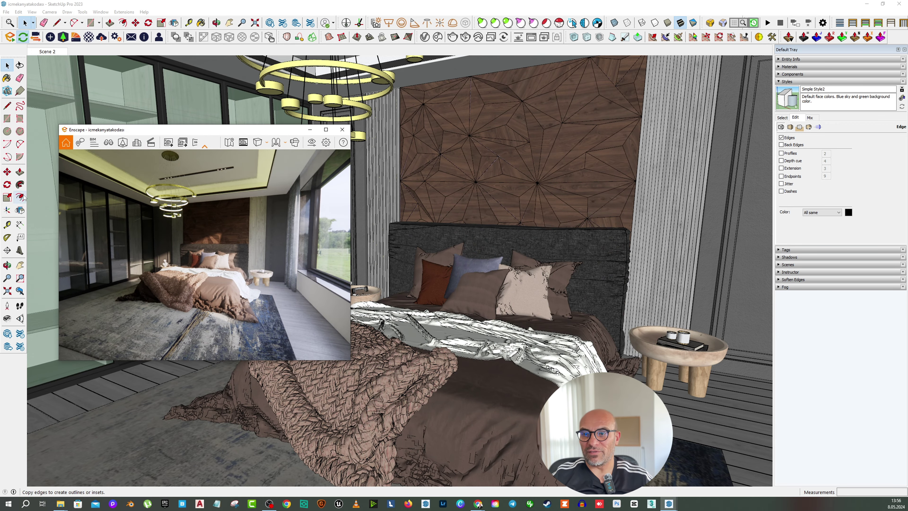
# Undock the Enscape toolbar and load the chandelier lamp's material into the Enscape Material Editor.
pyautogui.click(19, 265)
pyautogui.moveTo(625, 215)
pyautogui.mouseDown(button='middle')
pyautogui.moveTo(637, 224)
pyautogui.moveTo(476, 90)
pyautogui.mouseUp(button='middle')
pyautogui.scroll(4, 458, 218)
pyautogui.scroll(-4, 458, 217)
pyautogui.moveTo(458, 217)
pyautogui.mouseDown(button='middle')
pyautogui.moveTo(458, 193)
pyautogui.moveTo(488, 265)
pyautogui.moveTo(482, 178)
pyautogui.mouseUp(button='middle')
pyautogui.moveTo(481, 178); pyautogui.dragTo(715, 146)
pyautogui.press('space')
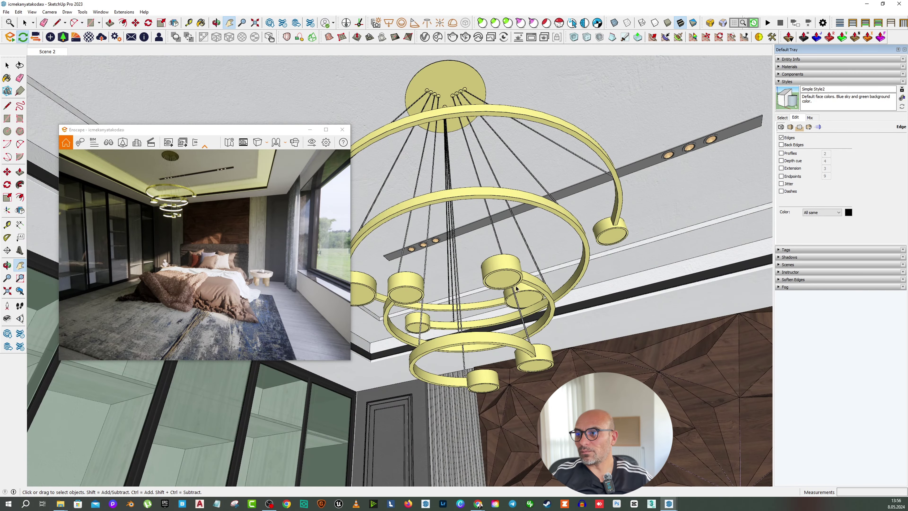
pyautogui.click(782, 117)
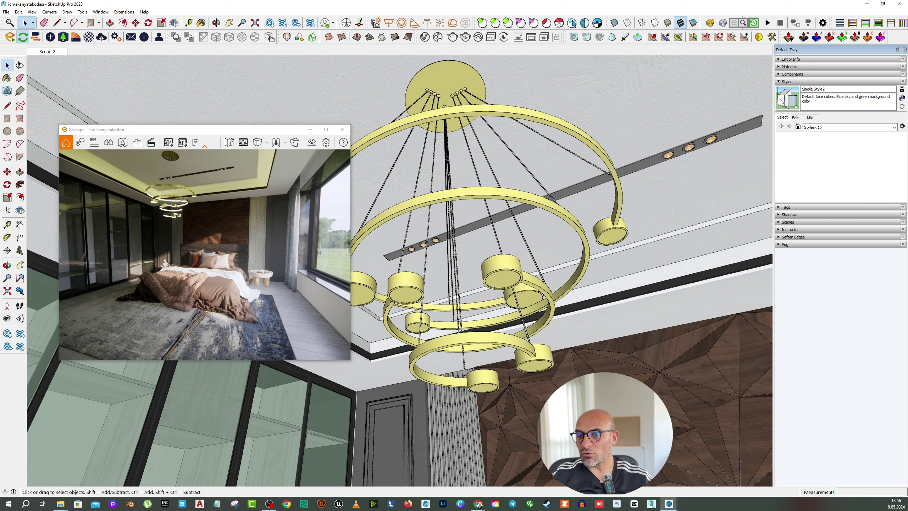
pyautogui.click(790, 67)
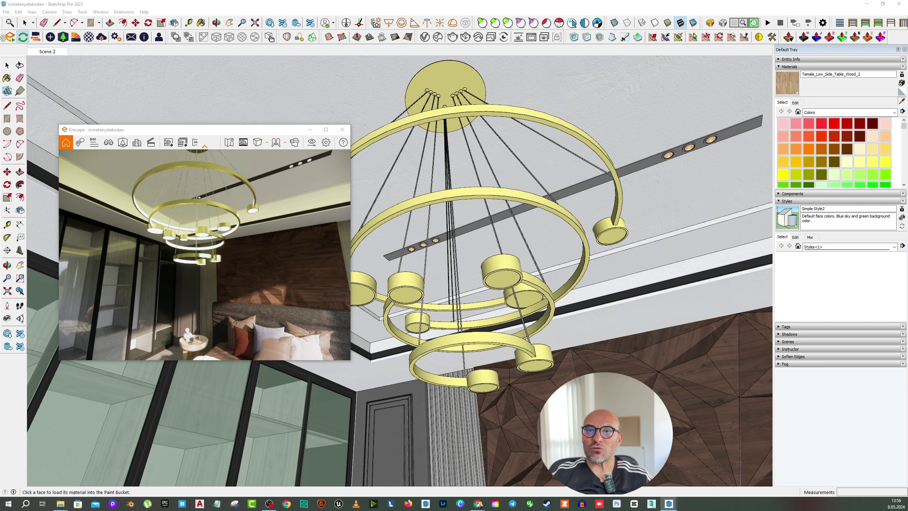
pyautogui.moveTo(3, 37); pyautogui.dragTo(103, 75)
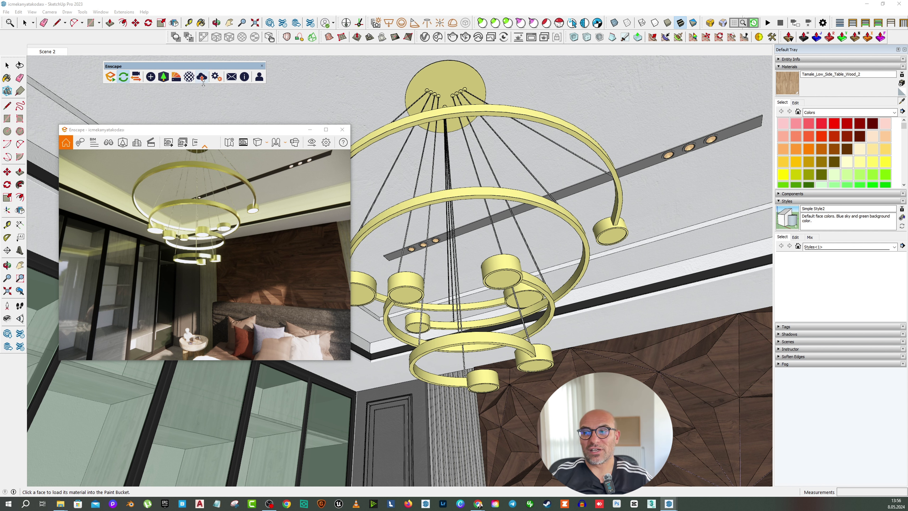
pyautogui.click(189, 78)
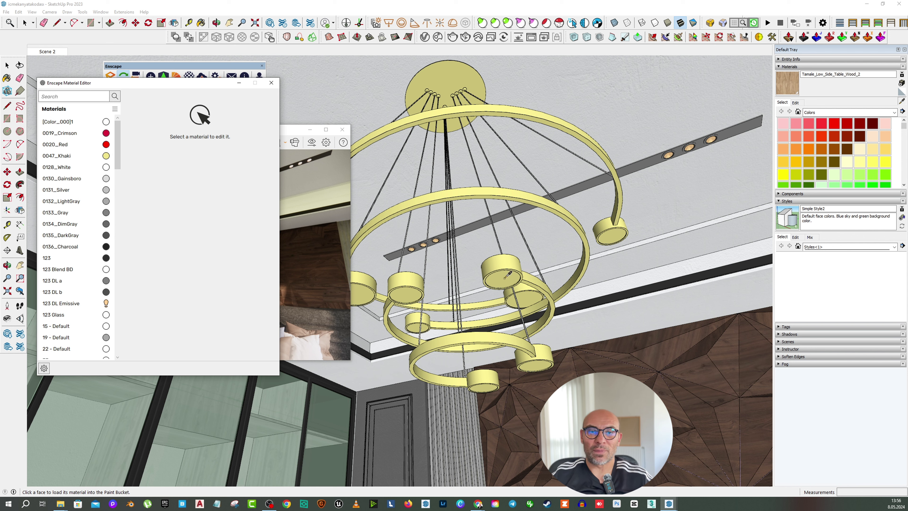
pyautogui.keyDown('alt'); pyautogui.click(507, 275); pyautogui.keyUp('alt')
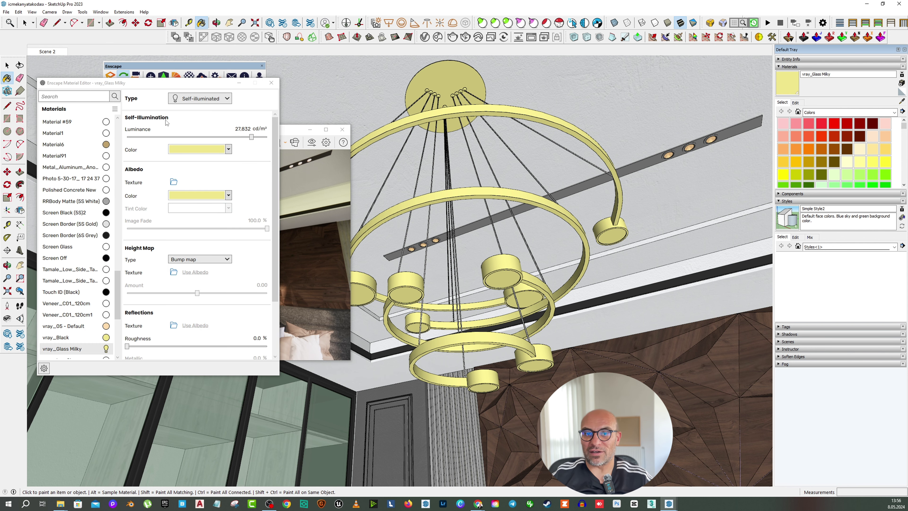
# Change the type of the vray_Glass Milky material to Generic, keeping the render preview in sight.
pyautogui.click(199, 98)
pyautogui.click(198, 107)
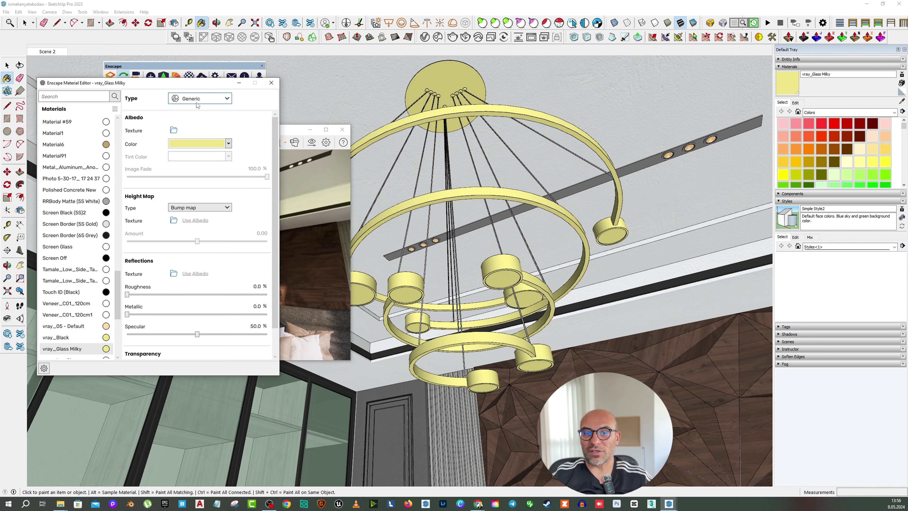
pyautogui.moveTo(200, 86); pyautogui.dragTo(73, 87)
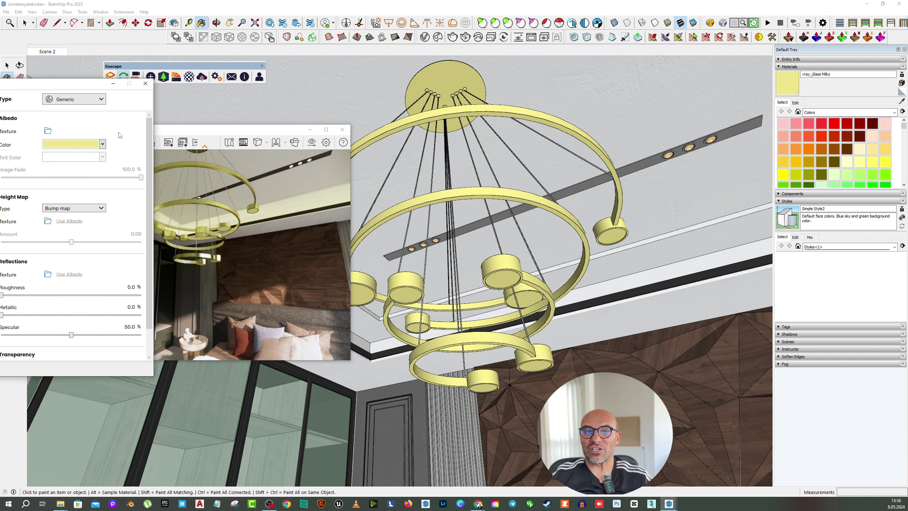
# Set the type of the vray_Glass Milky material back to Self-illuminated and close the Material Editor.
pyautogui.click(90, 100)
pyautogui.click(71, 170)
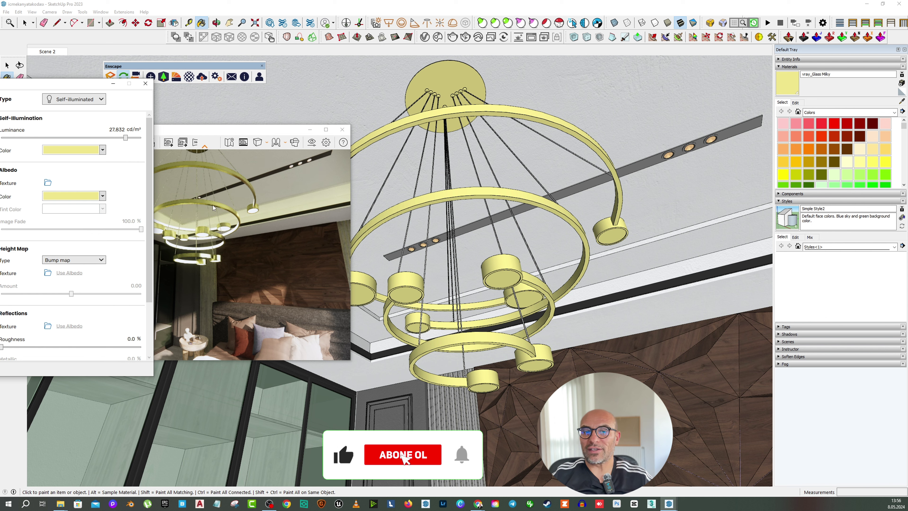
pyautogui.moveTo(67, 86); pyautogui.dragTo(146, 92)
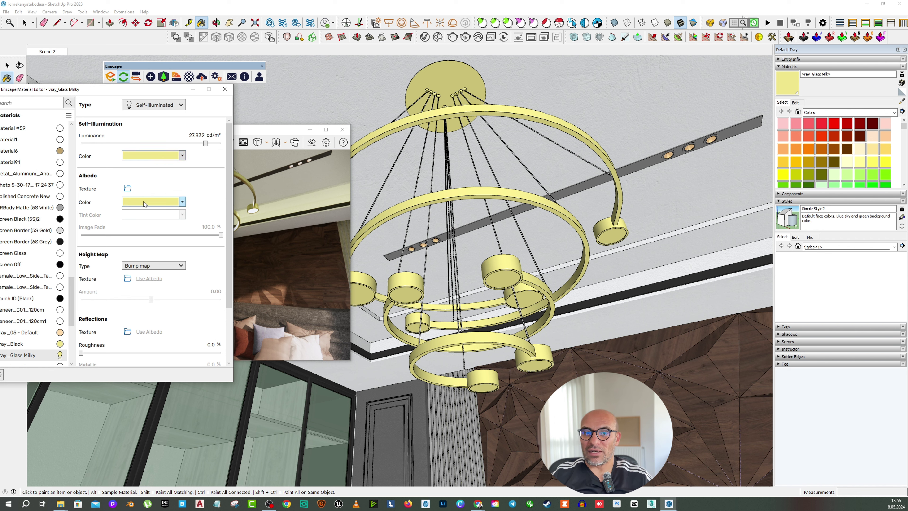
pyautogui.moveTo(166, 95); pyautogui.dragTo(114, 104)
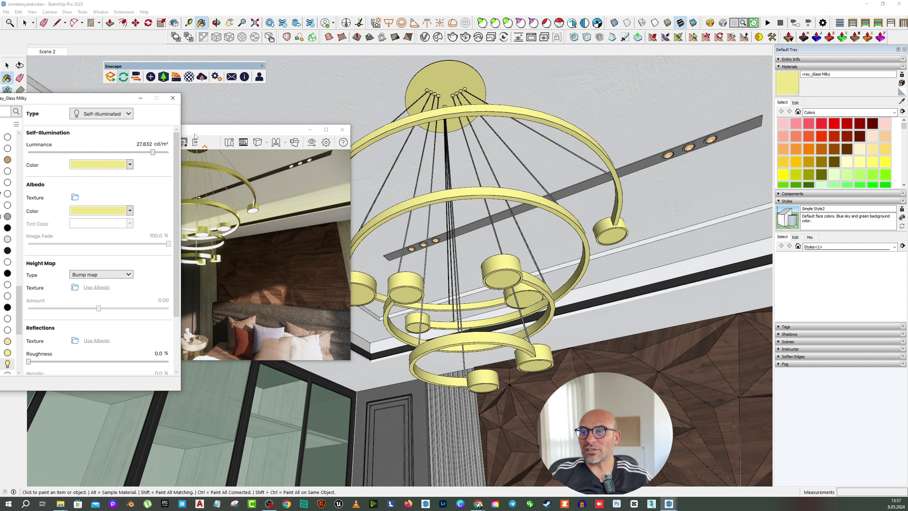
pyautogui.click(172, 98)
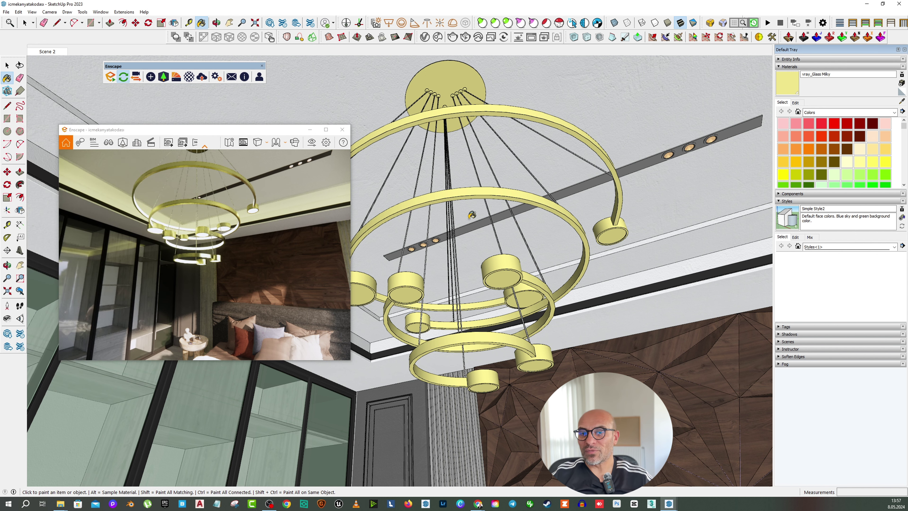
# Examine the recessed ceiling and its cove lighting edge near the curtain corner in both the model and the render.
pyautogui.click(7, 65)
pyautogui.moveTo(635, 201); pyautogui.dragTo(626, 241, button='middle')
pyautogui.moveTo(204, 243); pyautogui.dragTo(268, 264)
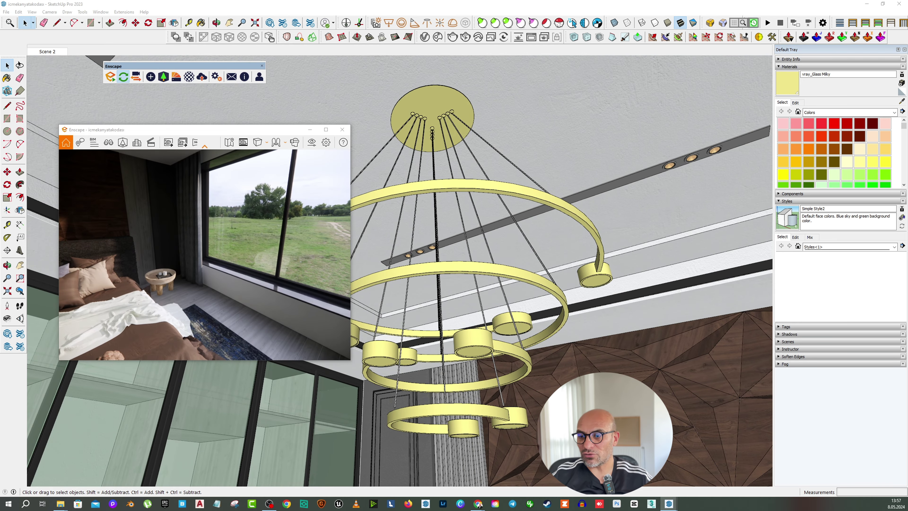
pyautogui.click(7, 318)
pyautogui.moveTo(634, 200)
pyautogui.mouseDown(button='middle')
pyautogui.moveTo(710, 222)
pyautogui.moveTo(661, 324)
pyautogui.mouseUp(button='middle')
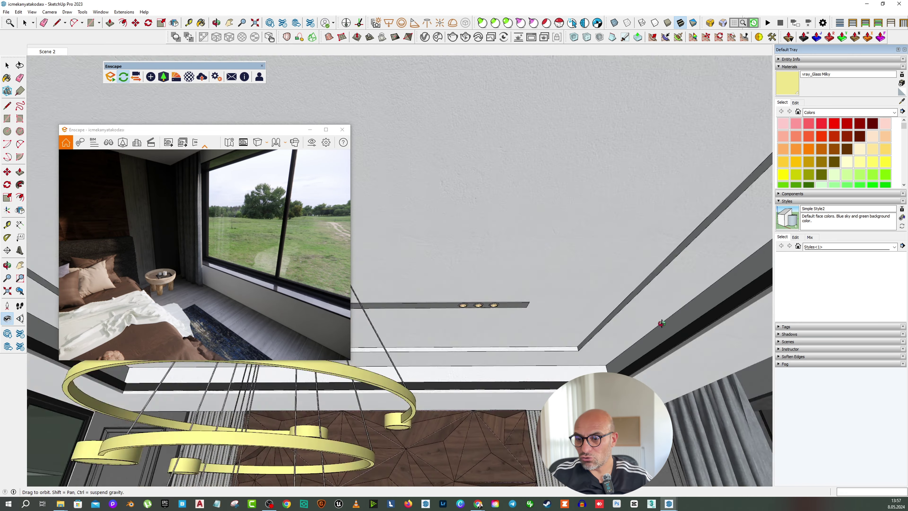
pyautogui.scroll(5, 661, 324)
pyautogui.moveTo(587, 357); pyautogui.dragTo(502, 392, button='middle')
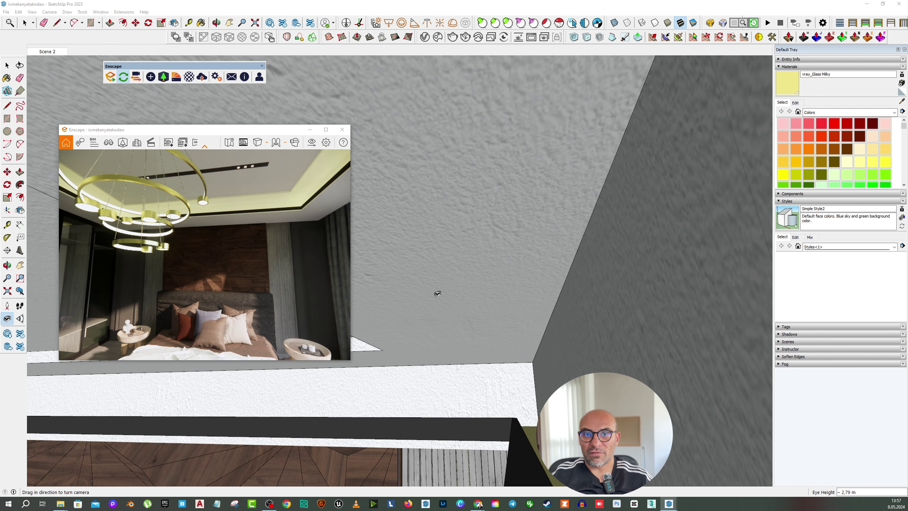
pyautogui.moveTo(438, 294)
pyautogui.mouseDown(button='middle')
pyautogui.moveTo(465, 246)
pyautogui.moveTo(519, 261)
pyautogui.mouseUp(button='middle')
pyautogui.scroll(-2, 465, 246)
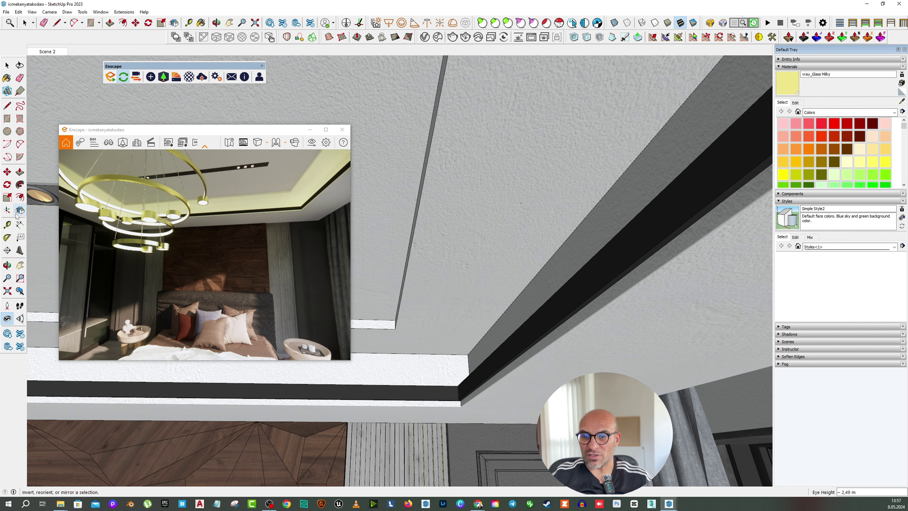
pyautogui.click(20, 265)
pyautogui.scroll(-2, 410, 258)
pyautogui.moveTo(410, 257); pyautogui.dragTo(440, 296, button='middle')
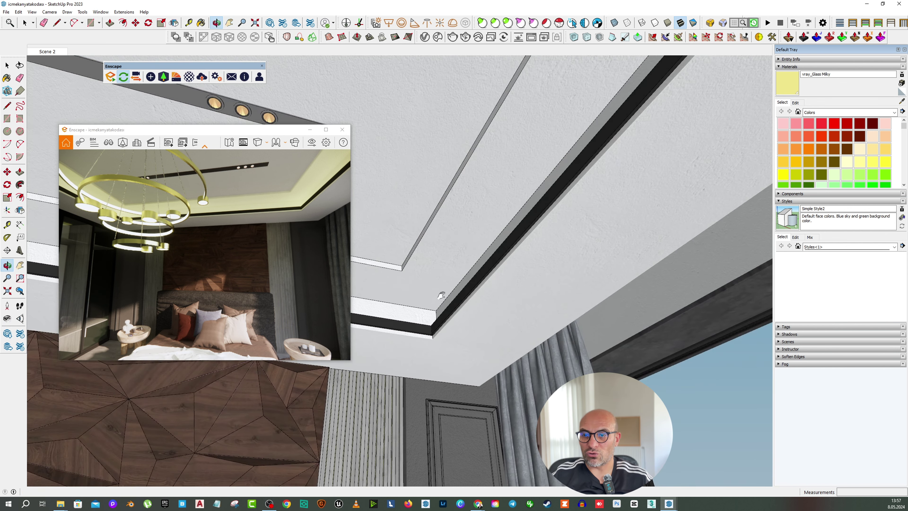
pyautogui.scroll(3, 440, 296)
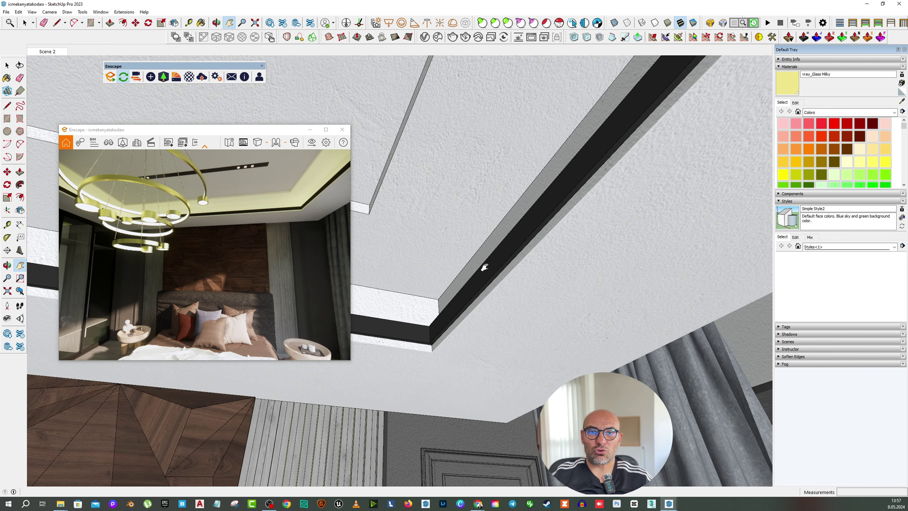
pyautogui.rightClick(447, 150)
pyautogui.click(470, 144)
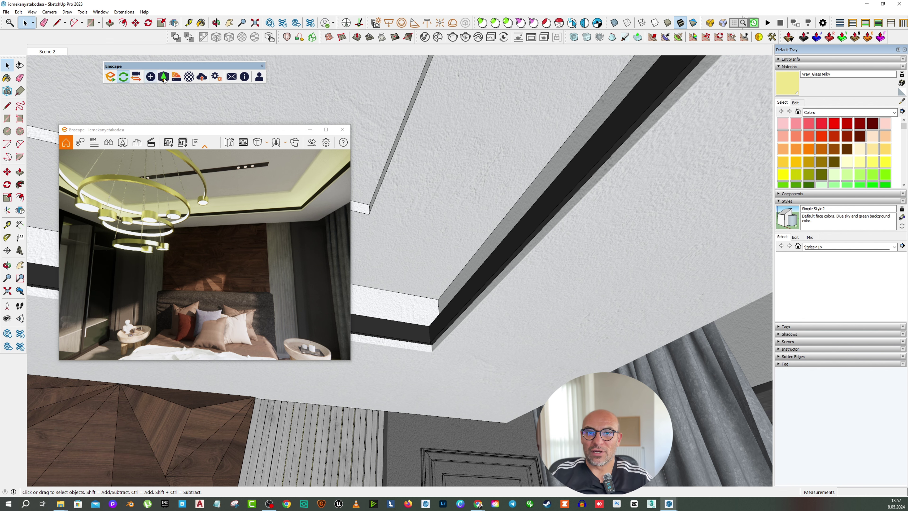
# Import the Copper 05, Embossed material from the Metals category of the Enscape Material Library.
pyautogui.moveTo(178, 68); pyautogui.dragTo(179, 65)
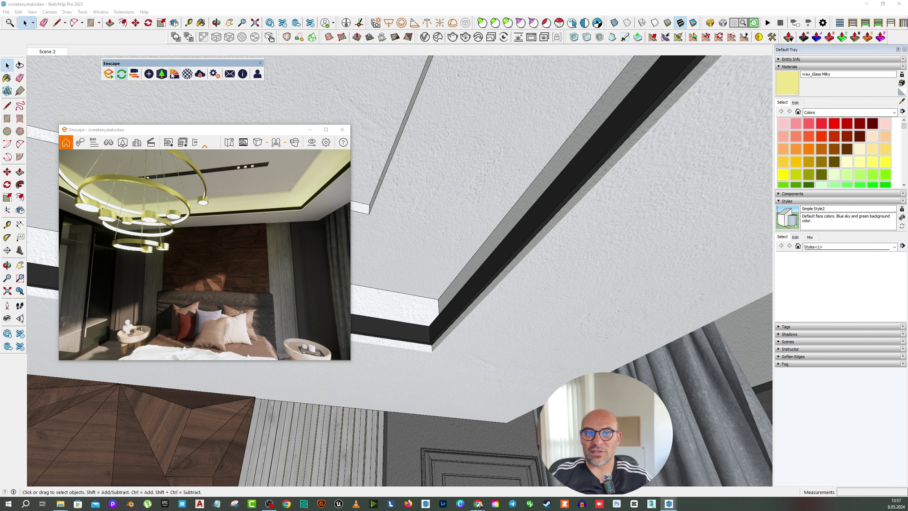
pyautogui.click(174, 74)
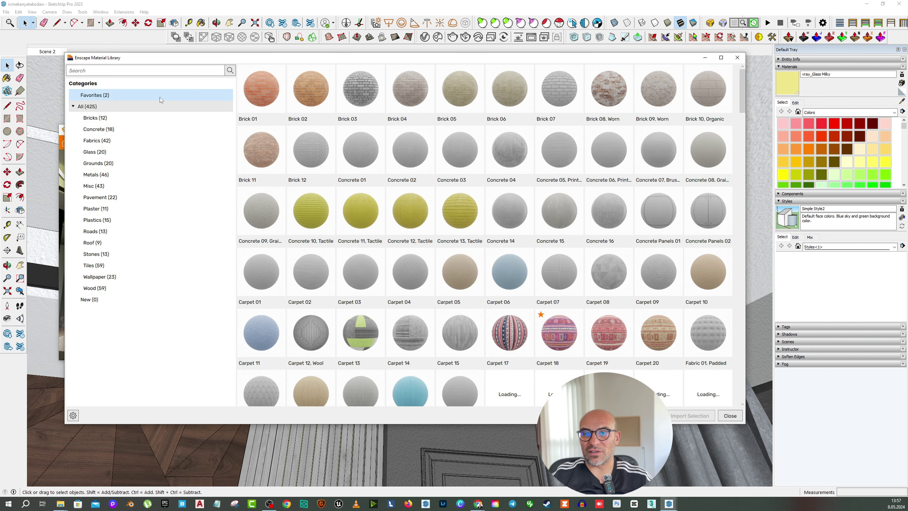
pyautogui.click(95, 175)
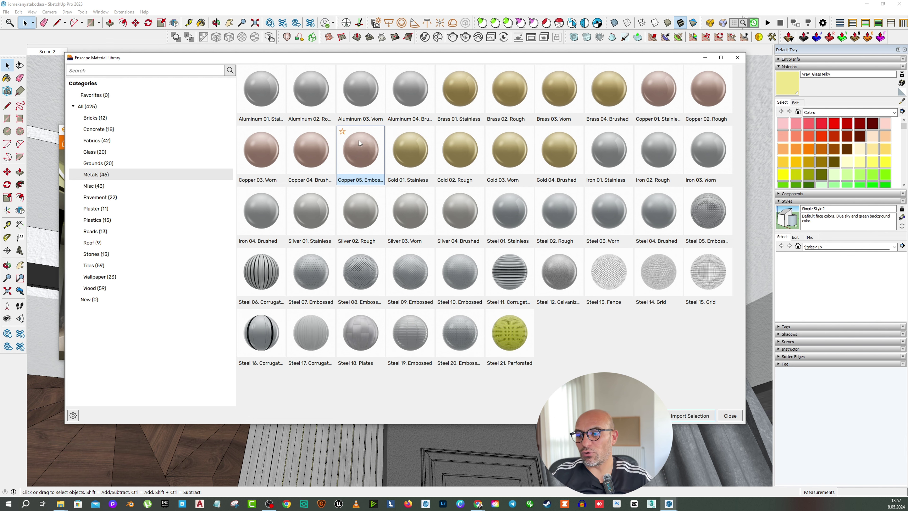
pyautogui.click(685, 417)
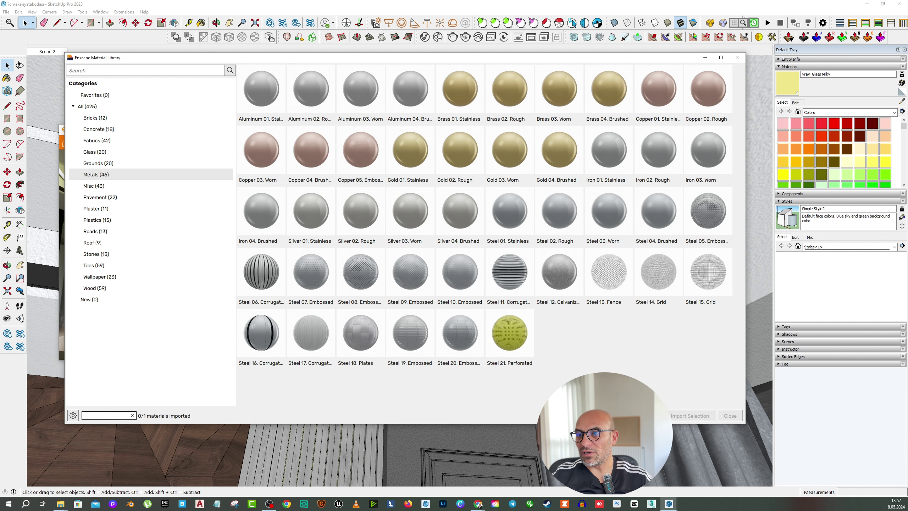
pyautogui.click(729, 415)
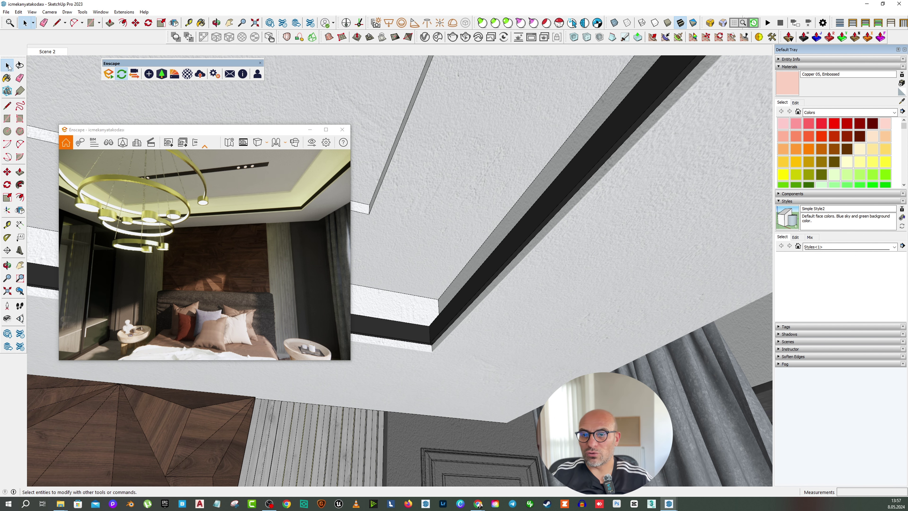
# Paint the dark band of the recessed ceiling on the curtain side with Copper 05, Embossed and check it in the render.
pyautogui.click(511, 263)
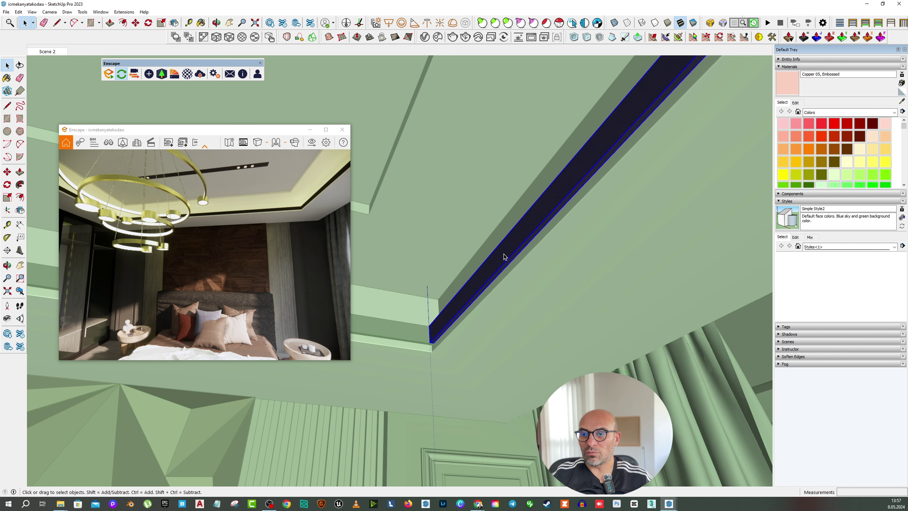
pyautogui.click(7, 81)
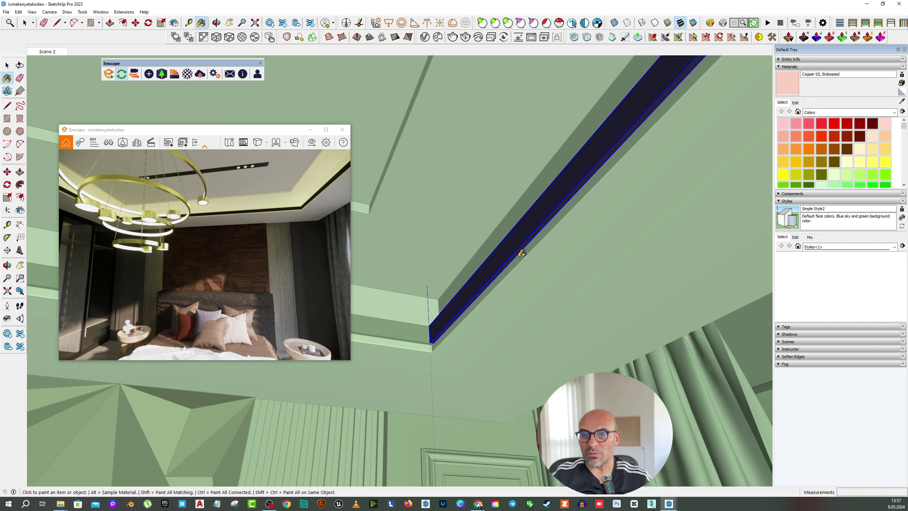
pyautogui.click(527, 229)
pyautogui.moveTo(269, 250); pyautogui.dragTo(304, 247)
pyautogui.press('w')
pyautogui.press('s')
pyautogui.moveTo(237, 134); pyautogui.dragTo(224, 133)
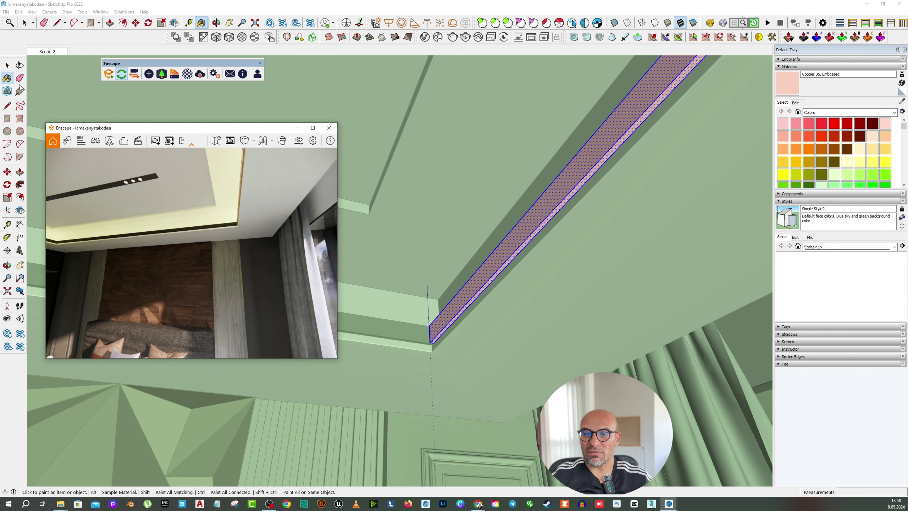
# Apply Copper 05, Embossed to the recessed ceiling's dark band above the headboard wall.
pyautogui.click(7, 65)
pyautogui.middleClick(418, 237)
pyautogui.scroll(1, 395, 326)
pyautogui.click(395, 329)
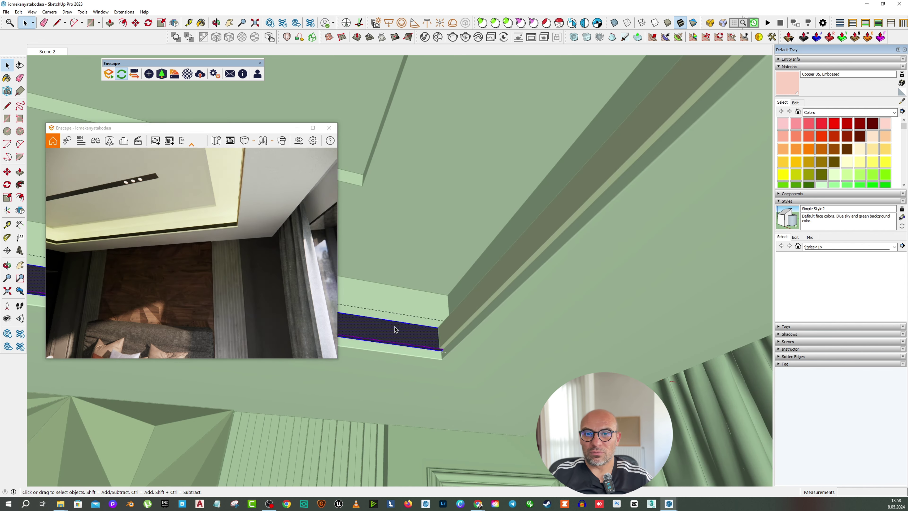
pyautogui.press('b')
pyautogui.click(388, 341)
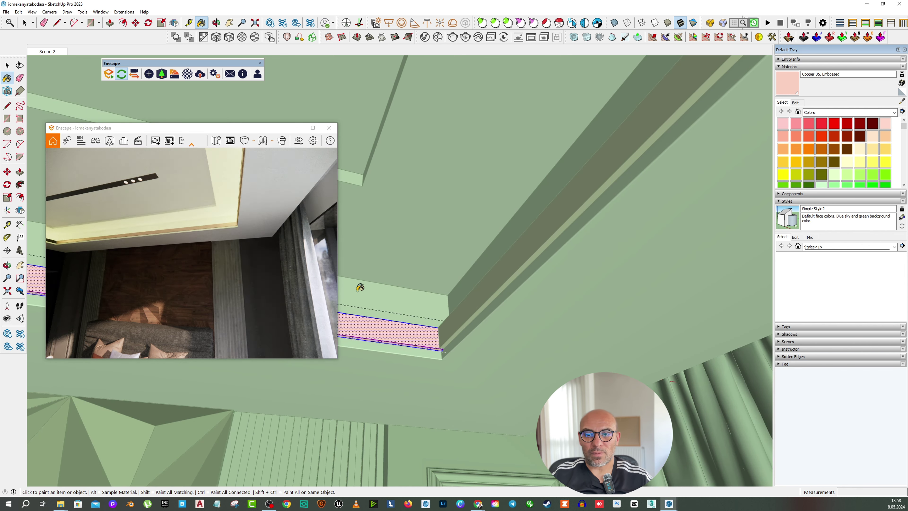
# Paint the recessed ceiling's dark band above the glass-door wardrobe with Copper 05, Embossed.
pyautogui.moveTo(247, 128); pyautogui.dragTo(606, 149)
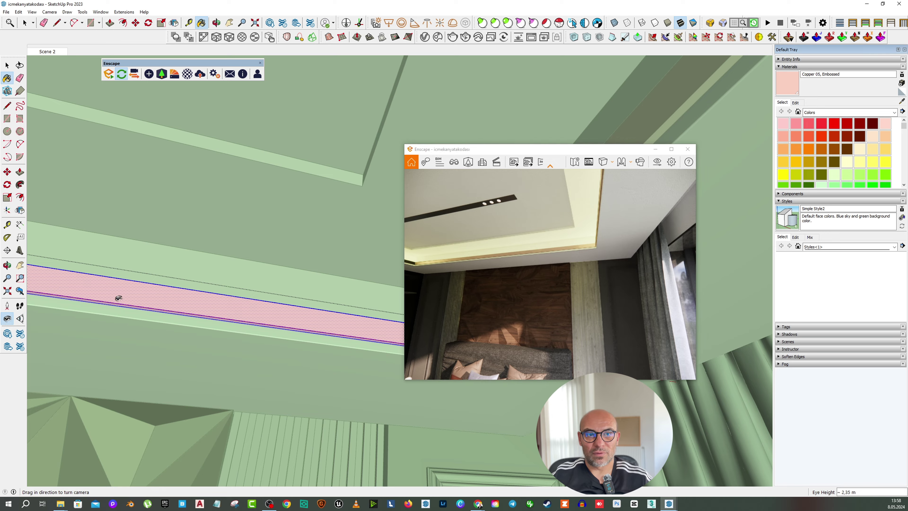
pyautogui.moveTo(115, 297)
pyautogui.mouseDown(button='middle')
pyautogui.moveTo(148, 305)
pyautogui.moveTo(162, 343)
pyautogui.moveTo(193, 356)
pyautogui.mouseUp(button='middle')
pyautogui.press('space')
pyautogui.click(201, 359)
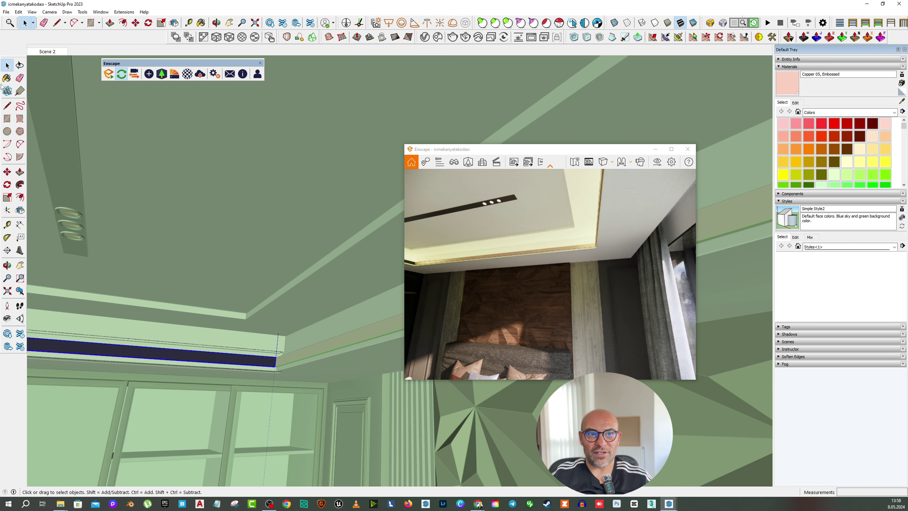
pyautogui.press('b')
pyautogui.click(151, 345)
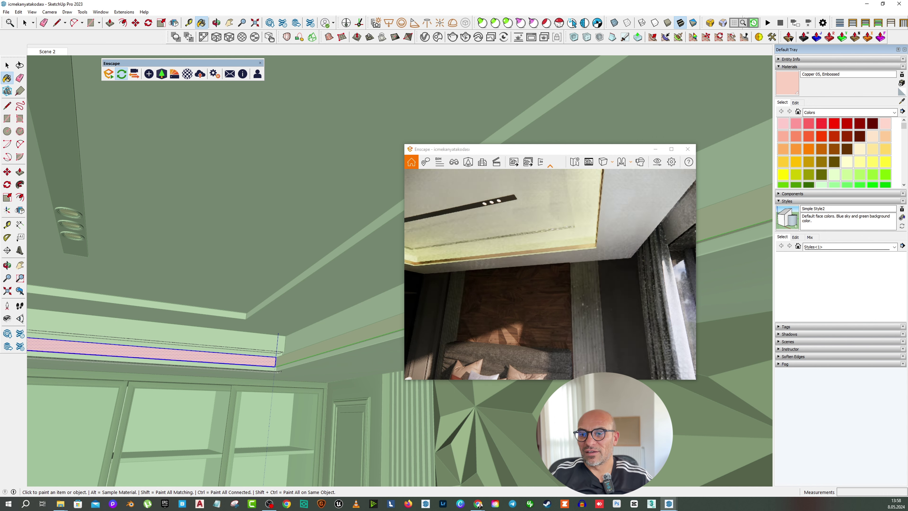
pyautogui.press('space')
# Inspect the copper band around the recessed ceiling and bring the faceted wood wall panel behind the bed into view.
pyautogui.moveTo(530, 153); pyautogui.dragTo(289, 123)
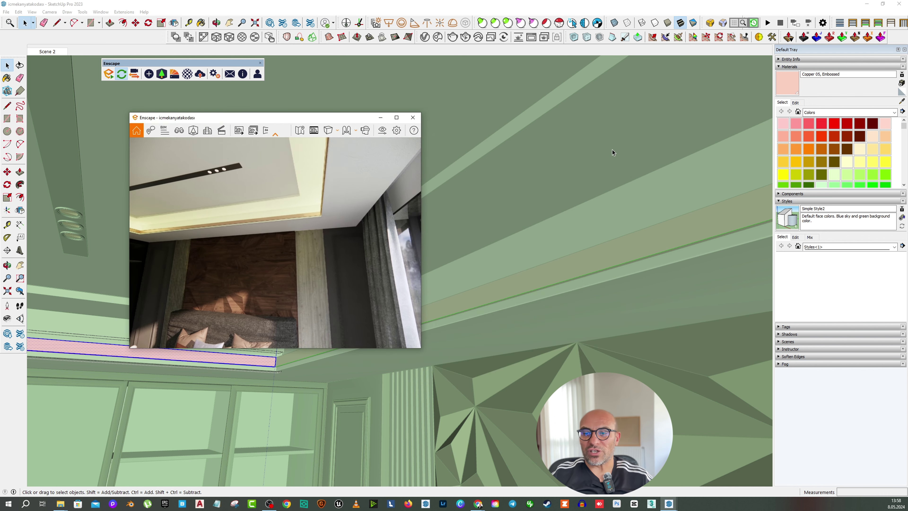
pyautogui.click(496, 206)
pyautogui.click(7, 318)
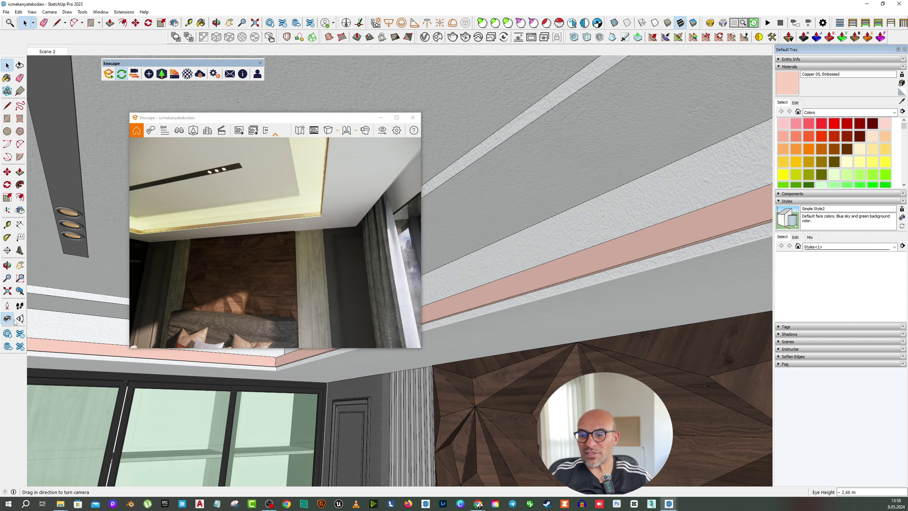
pyautogui.moveTo(533, 243); pyautogui.dragTo(548, 292)
pyautogui.moveTo(548, 292); pyautogui.dragTo(583, 368, button='middle')
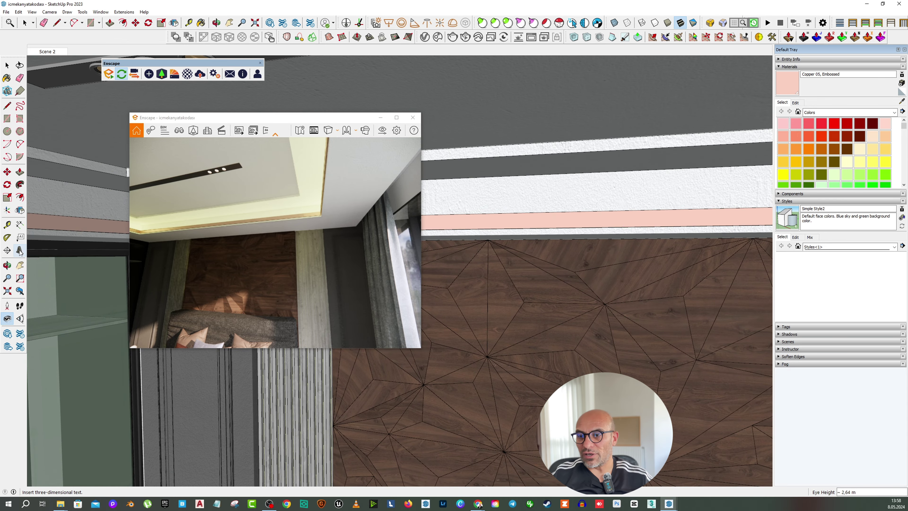
pyautogui.click(19, 265)
pyautogui.moveTo(70, 281); pyautogui.dragTo(49, 192)
pyautogui.moveTo(598, 243); pyautogui.dragTo(471, 239)
pyautogui.scroll(2, 531, 328)
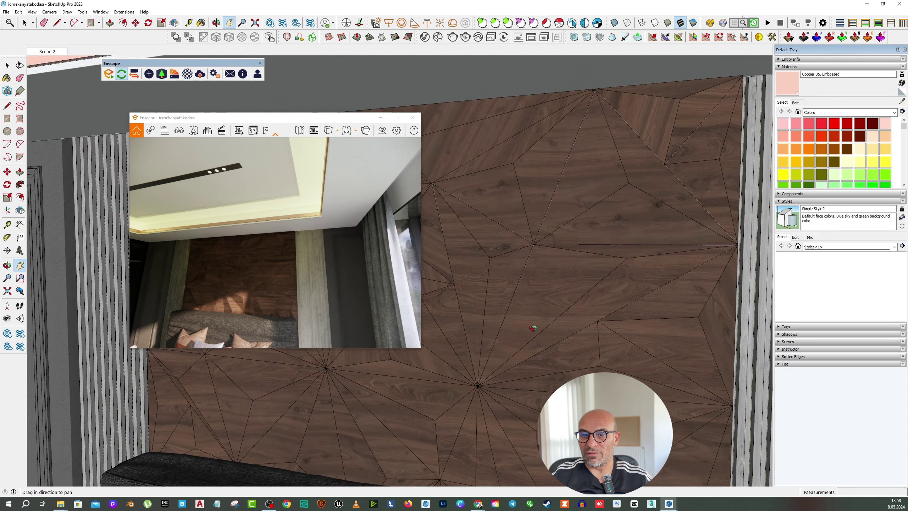
pyautogui.moveTo(531, 328); pyautogui.dragTo(560, 270, button='middle')
pyautogui.moveTo(559, 270); pyautogui.dragTo(548, 238)
pyautogui.rightClick(558, 201)
pyautogui.click(570, 206)
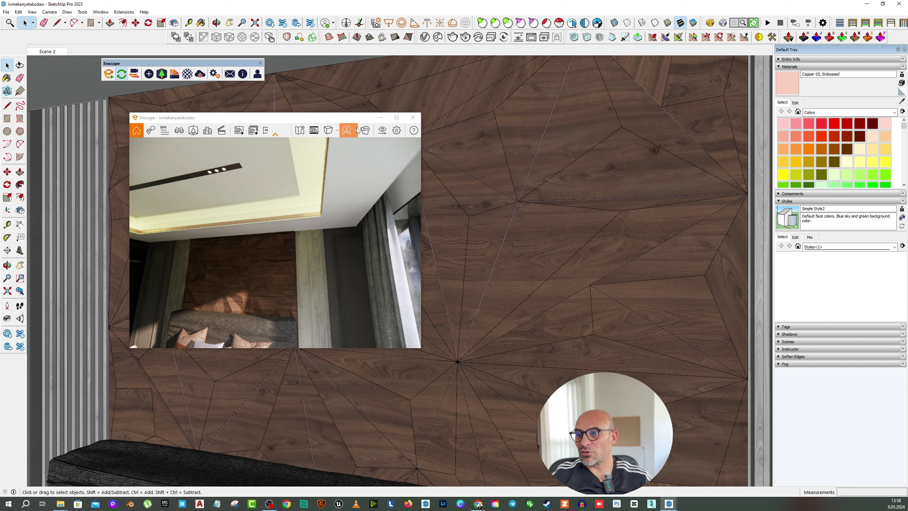
# Sample the faceted wood panel's material and load it in the Enscape Material Editor.
pyautogui.click(902, 101)
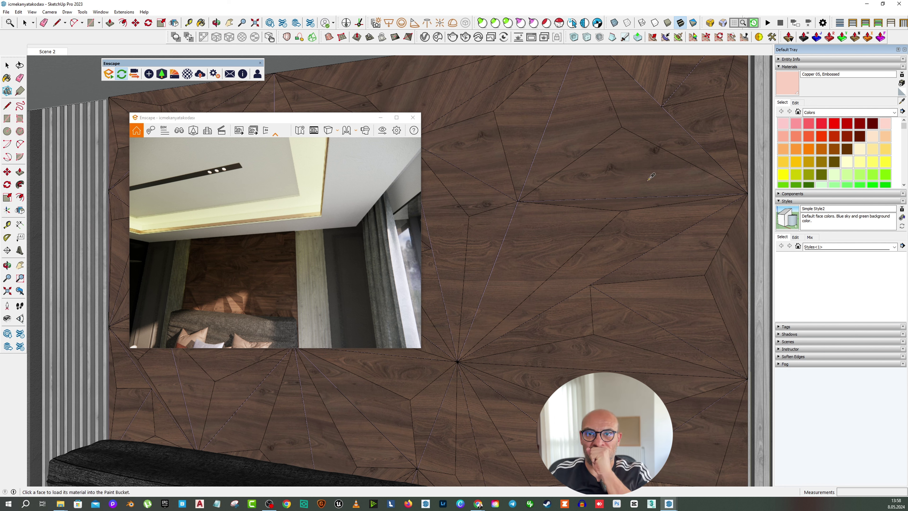
pyautogui.click(389, 97)
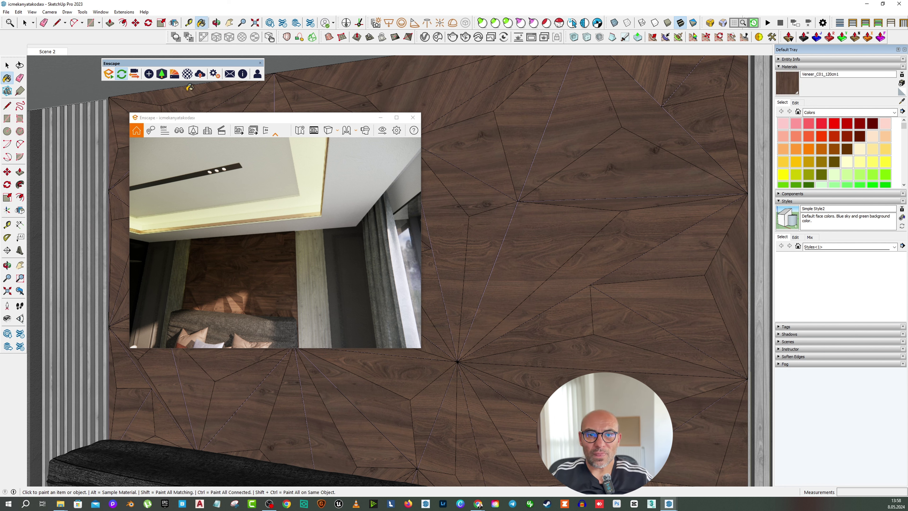
pyautogui.click(187, 74)
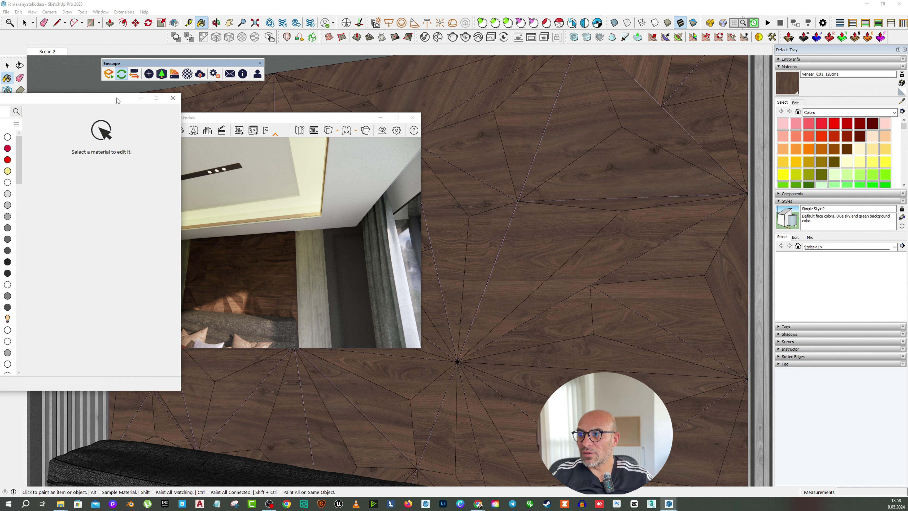
pyautogui.click(902, 102)
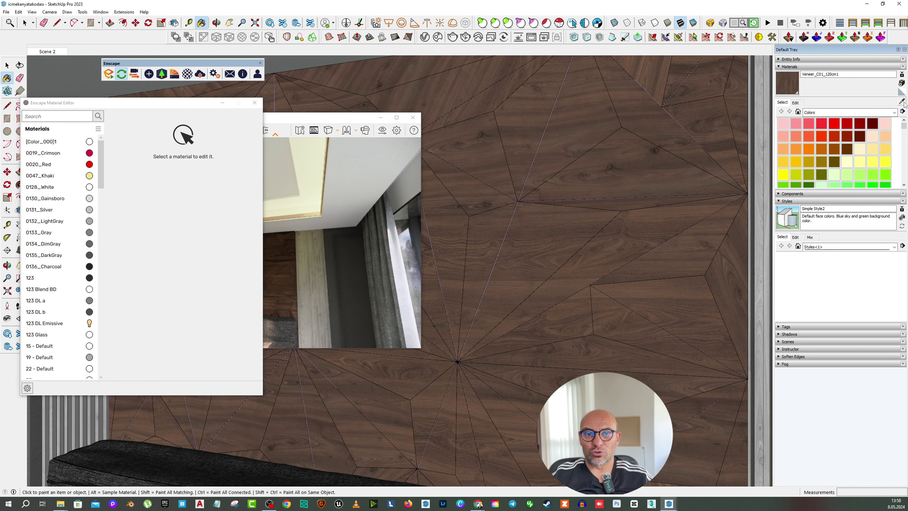
pyautogui.click(574, 116)
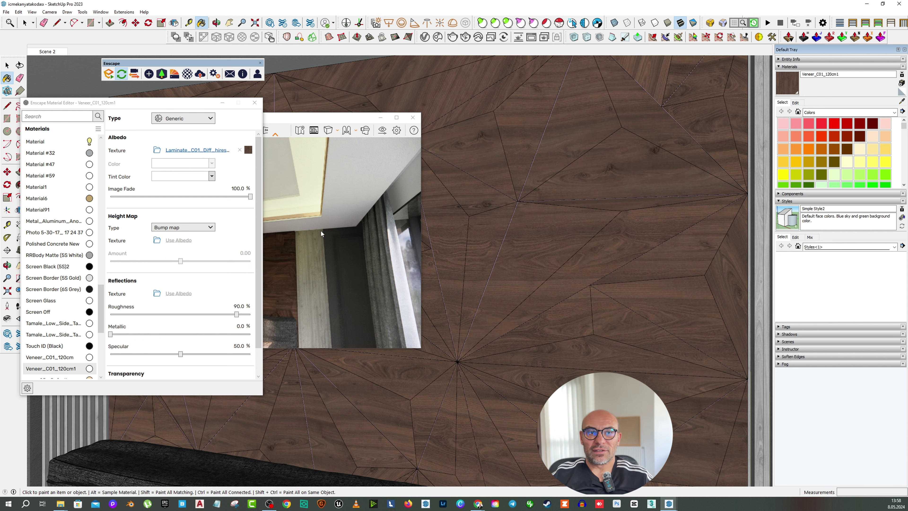
# Use the albedo texture for both the height map and the reflections of Veneer_C01_120cm1, watching the wood panel close up in the render.
pyautogui.moveTo(294, 120); pyautogui.dragTo(622, 128)
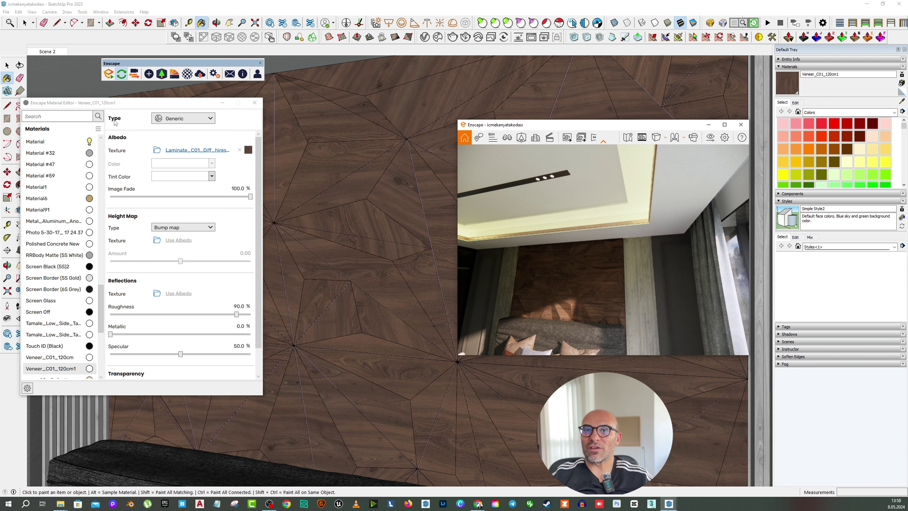
pyautogui.press('space')
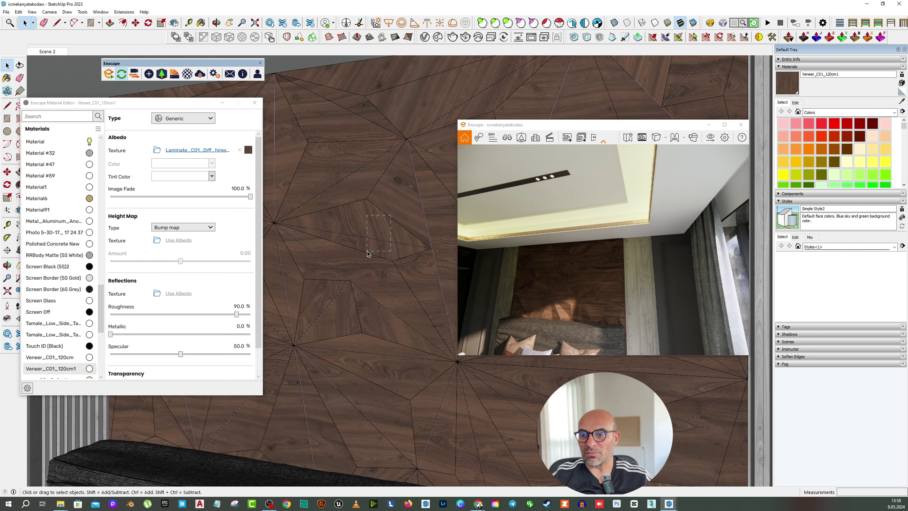
pyautogui.moveTo(368, 252); pyautogui.dragTo(348, 279)
pyautogui.scroll(4, 370, 282)
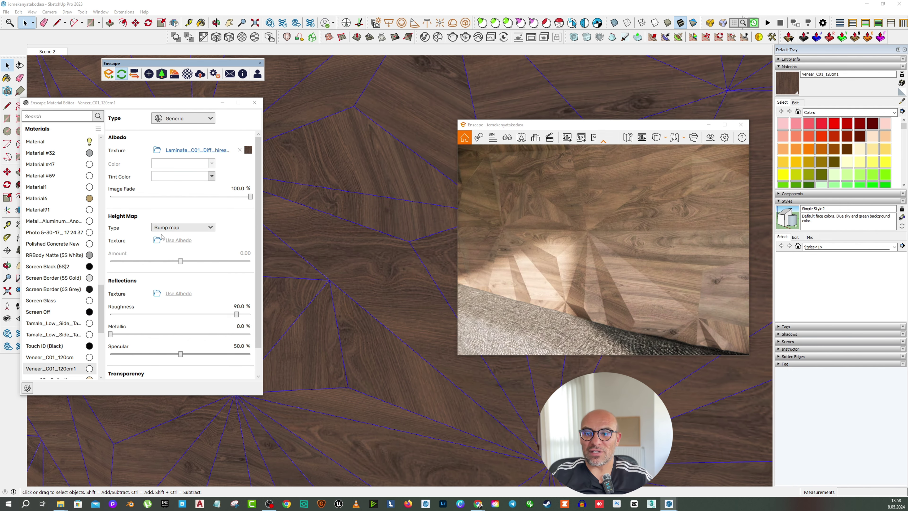
pyautogui.click(179, 240)
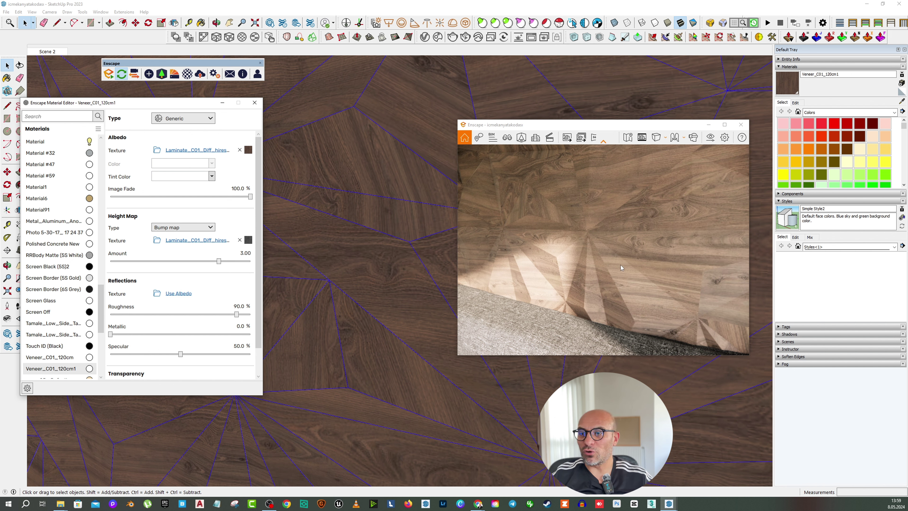
pyautogui.click(179, 293)
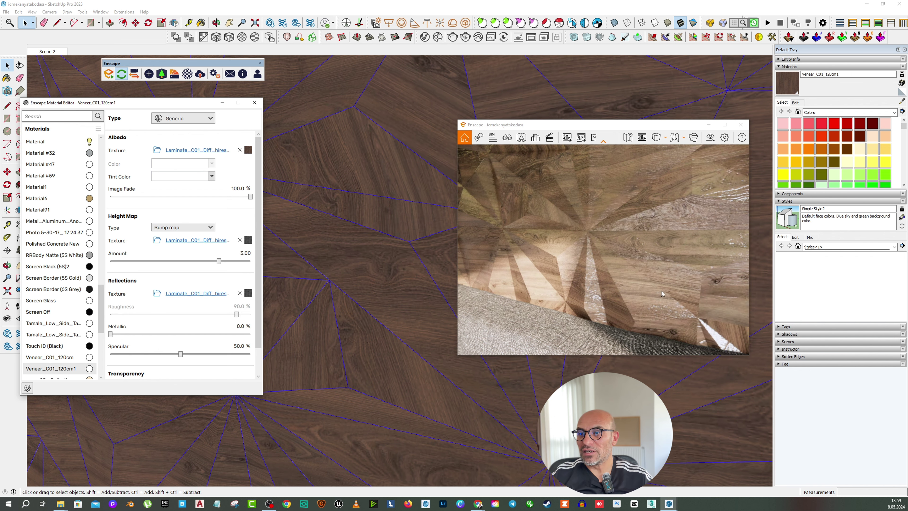
pyautogui.moveTo(603, 249); pyautogui.dragTo(561, 243, button='right')
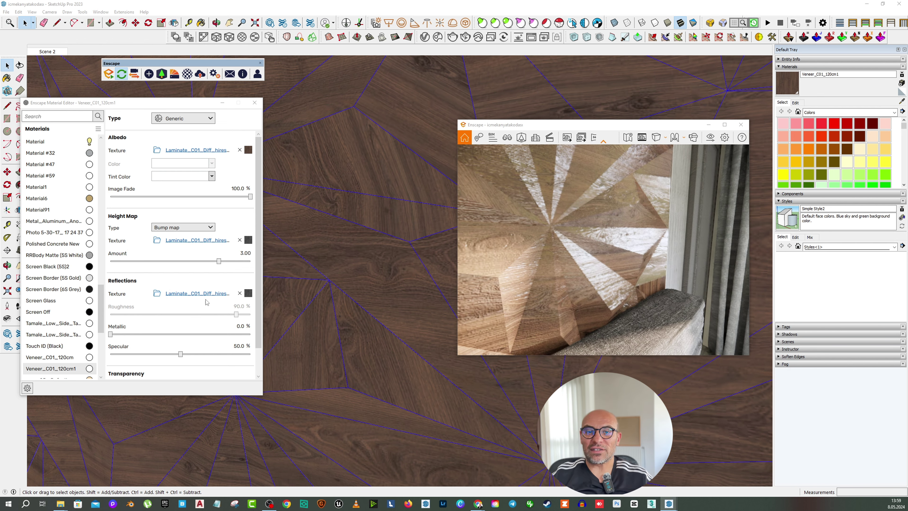
# Invert the roughness texture of Veneer_C01_120cm1, check the wood panel in the render and close the Material Editor.
pyautogui.click(248, 293)
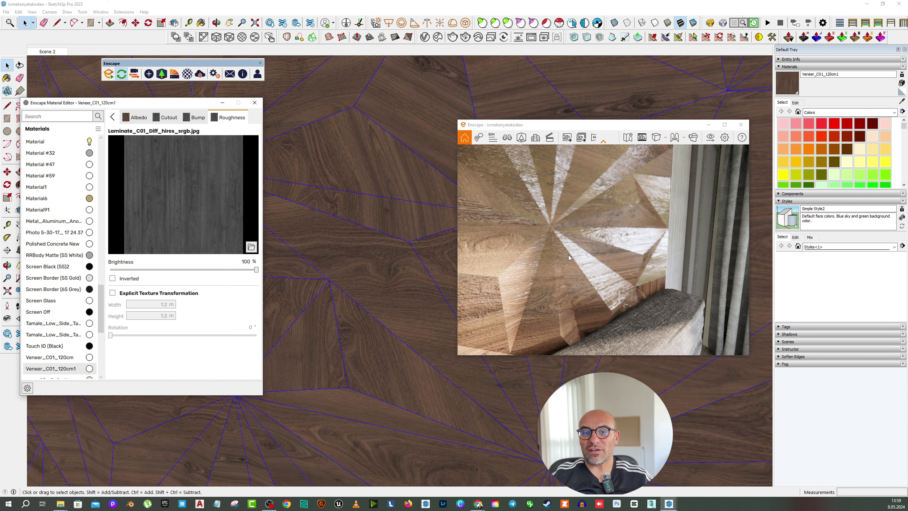
pyautogui.click(112, 279)
pyautogui.moveTo(702, 264); pyautogui.dragTo(641, 256, button='right')
pyautogui.scroll(-4, 603, 249)
pyautogui.click(254, 102)
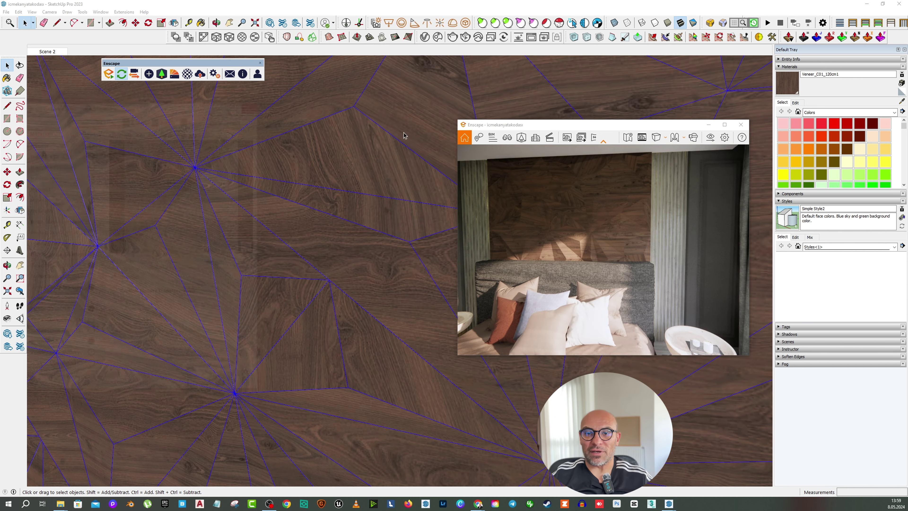
# Try a plain near-black colour in place of the texture image on the Veneer_C01_120cm1 material, and undo the change.
pyautogui.moveTo(643, 125); pyautogui.dragTo(566, 126)
pyautogui.scroll(-2, 279, 183)
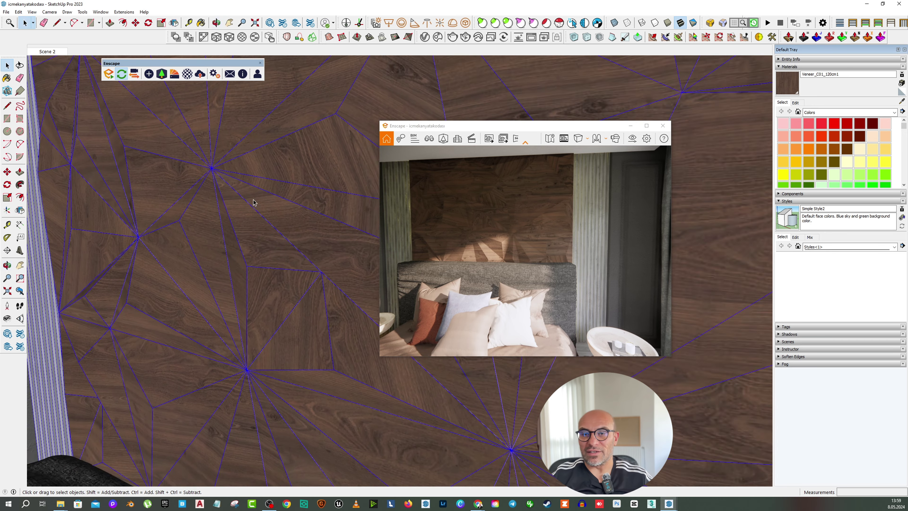
pyautogui.moveTo(525, 128); pyautogui.dragTo(461, 121)
pyautogui.click(796, 102)
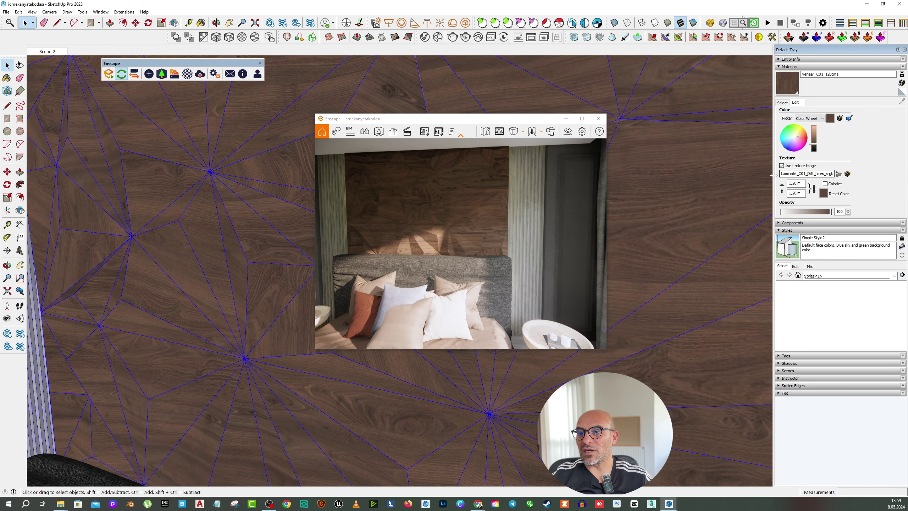
pyautogui.click(782, 165)
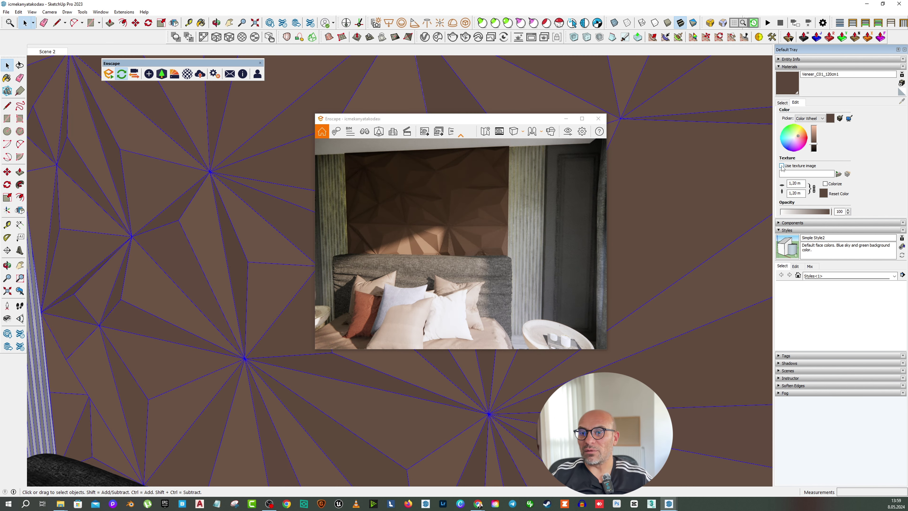
pyautogui.click(794, 138)
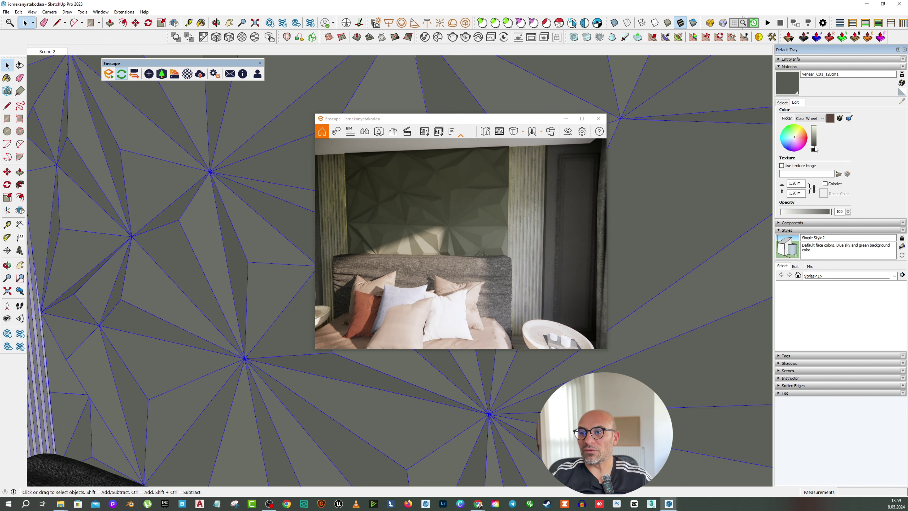
pyautogui.click(814, 150)
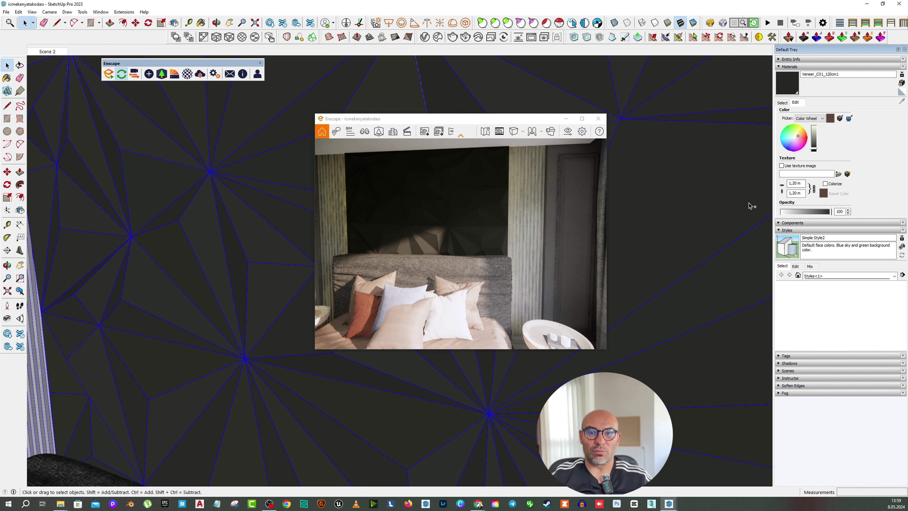
pyautogui.hotkey('ctrl', 'z')
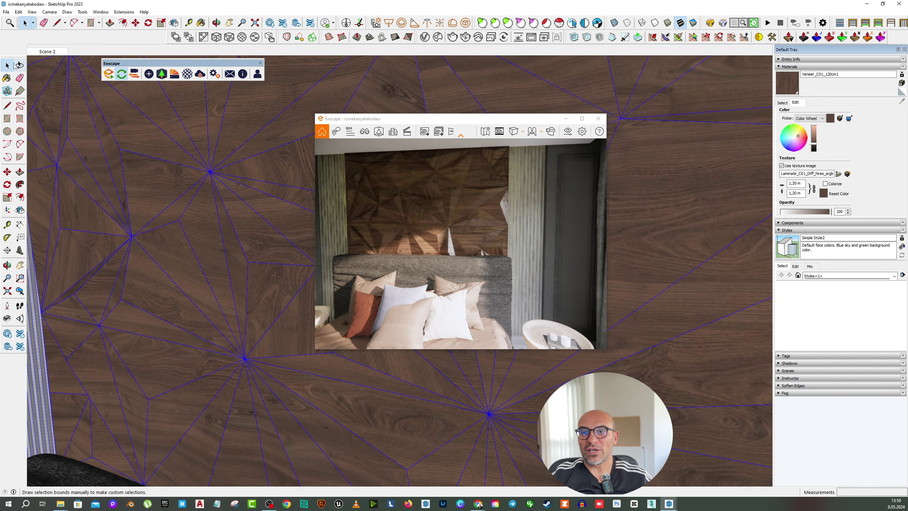
# Examine the whole bedroom from the bed to the window in the render preview, enlarged to full screen.
pyautogui.scroll(-3, 206, 181)
pyautogui.moveTo(161, 165); pyautogui.dragTo(225, 169, button='middle')
pyautogui.scroll(-1, 225, 168)
pyautogui.scroll(-3, 358, 154)
pyautogui.moveTo(383, 121); pyautogui.dragTo(429, 111)
pyautogui.scroll(-5, 506, 234)
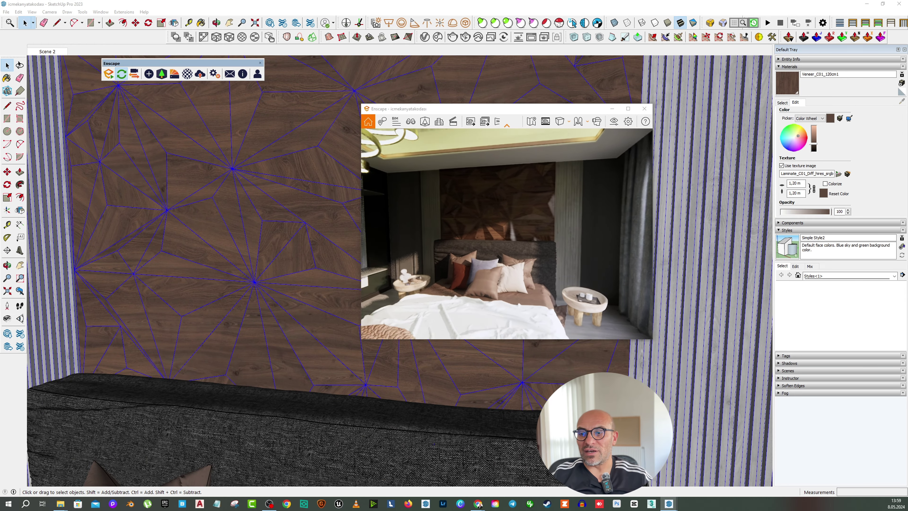
pyautogui.moveTo(480, 244); pyautogui.dragTo(447, 237, button='middle')
pyautogui.doubleClick(491, 109)
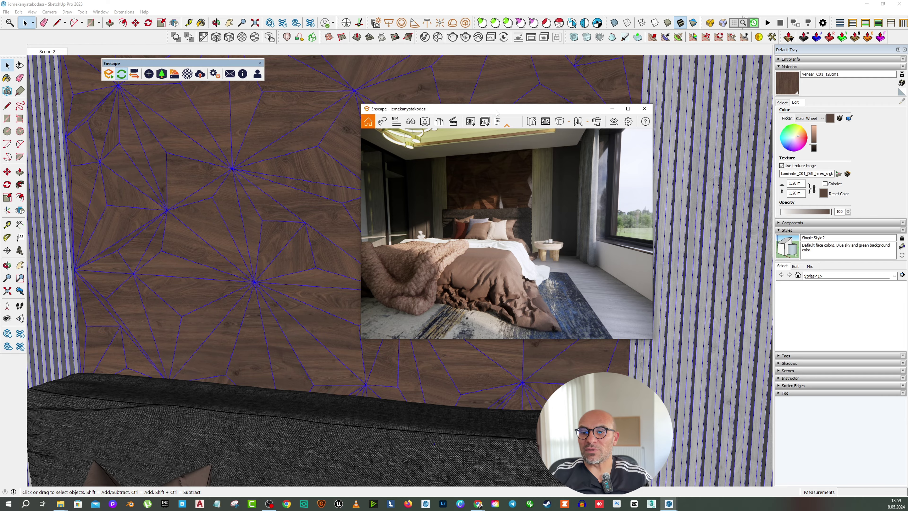
pyautogui.moveTo(489, 115); pyautogui.dragTo(402, 176)
pyautogui.scroll(-4, 403, 177)
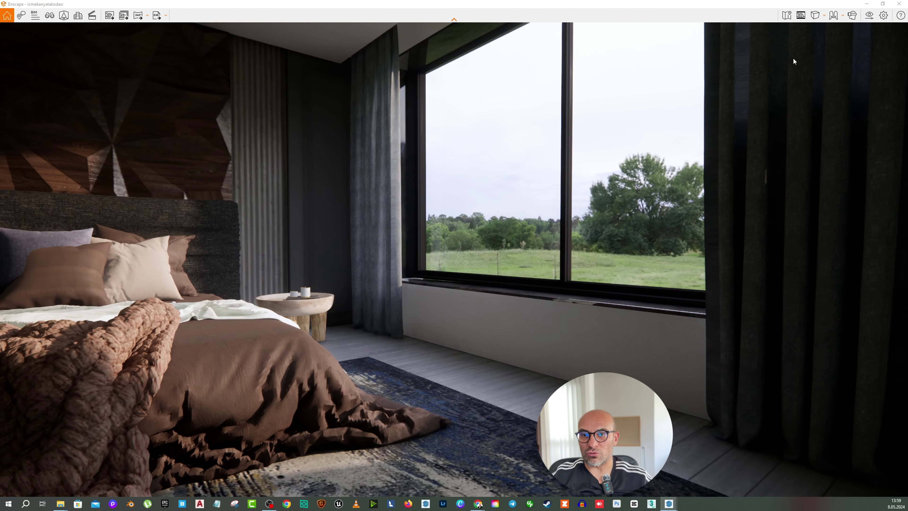
# Try the Clear horizon source for the sky in the Visual Settings, view the bedroom under it, and return the source to Skybox.
pyautogui.click(869, 15)
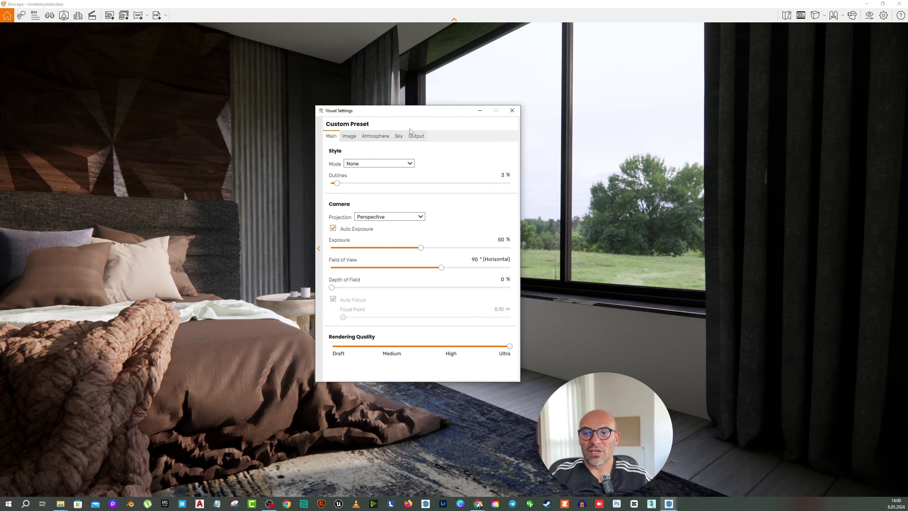
pyautogui.click(399, 137)
pyautogui.click(368, 180)
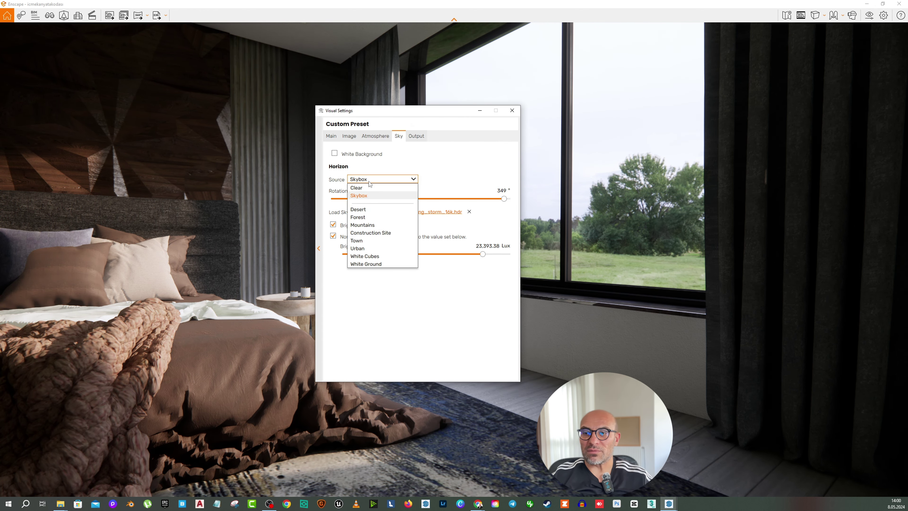
pyautogui.click(361, 189)
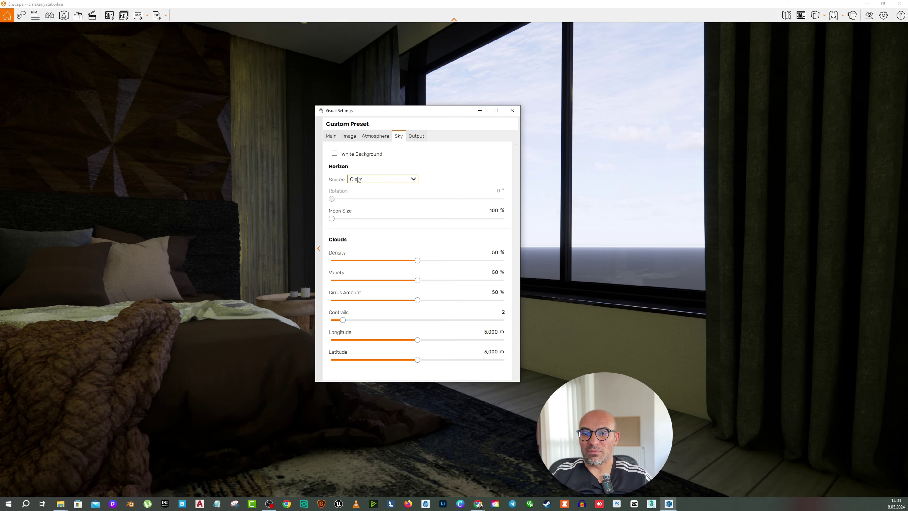
pyautogui.moveTo(614, 173); pyautogui.dragTo(652, 172)
pyautogui.moveTo(437, 113)
pyautogui.mouseDown()
pyautogui.moveTo(366, 107)
pyautogui.moveTo(431, 111)
pyautogui.mouseUp()
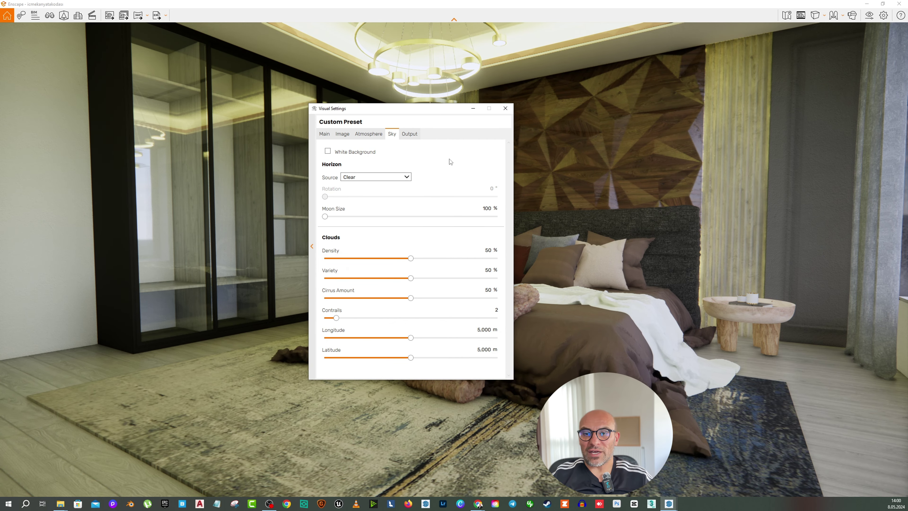
pyautogui.click(357, 177)
pyautogui.click(354, 260)
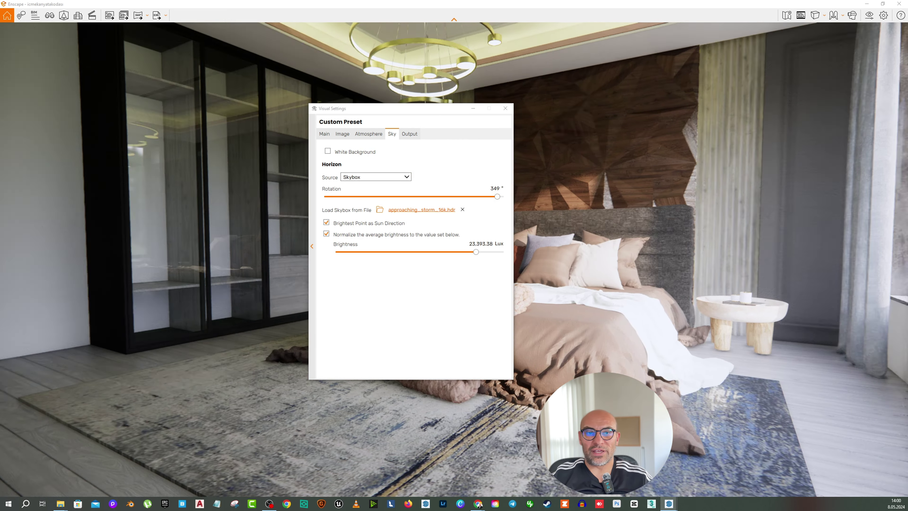
# Load approaching_storm_16k.hdr from the HDR folder as the skybox file.
pyautogui.moveTo(681, 191); pyautogui.dragTo(631, 193)
pyautogui.click(380, 209)
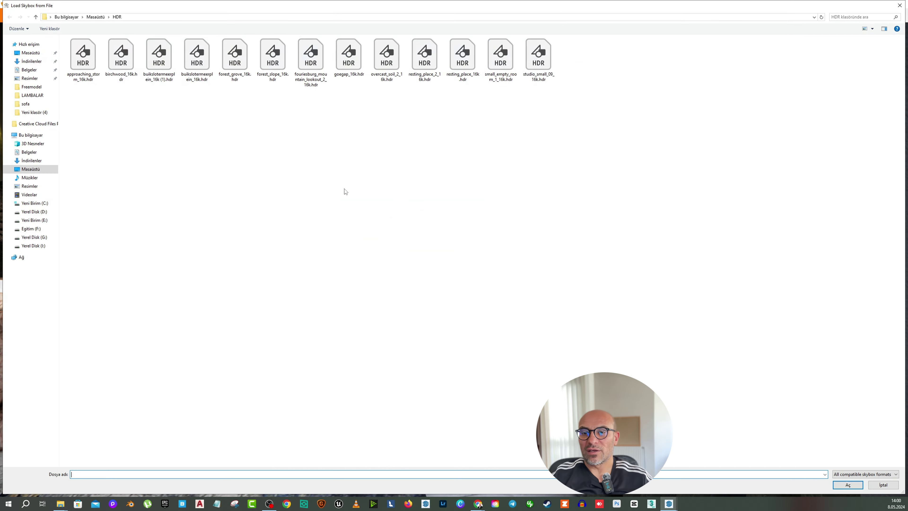
pyautogui.click(89, 59)
pyautogui.doubleClick(89, 59)
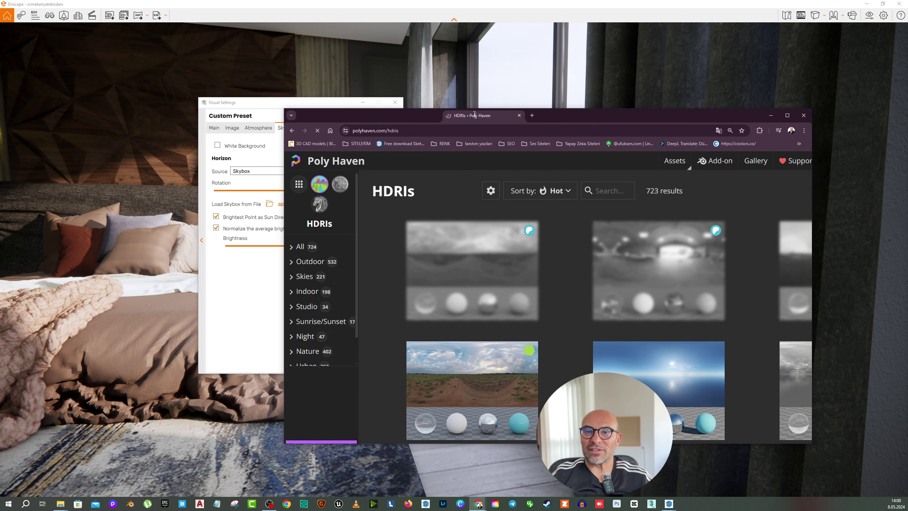
# Look through the Outdoor HDRIs on the Poly Haven website in the browser and close it.
pyautogui.moveTo(474, 115); pyautogui.dragTo(469, 112)
pyautogui.doubleClick(507, 112)
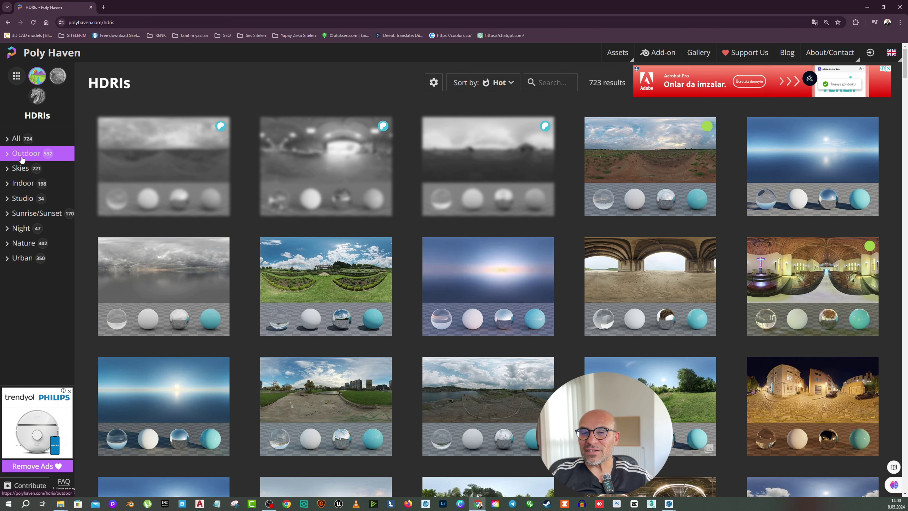
pyautogui.click(7, 156)
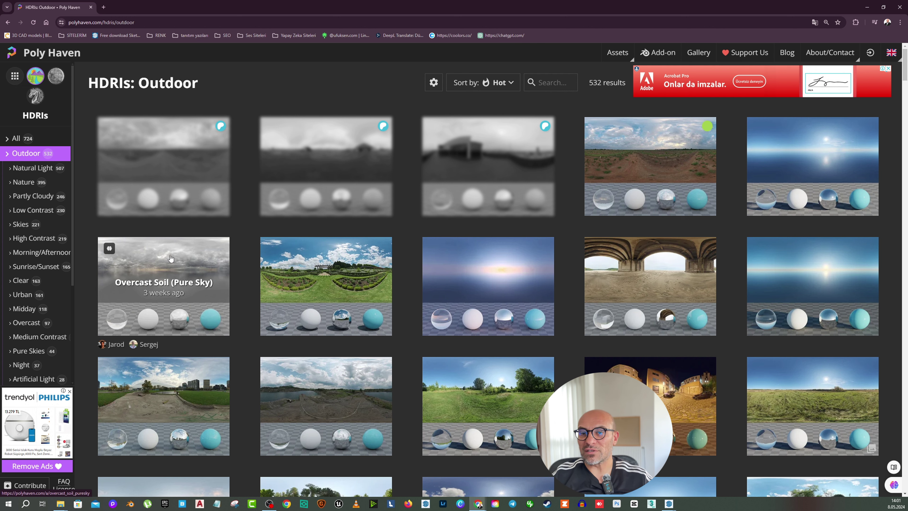
pyautogui.click(900, 6)
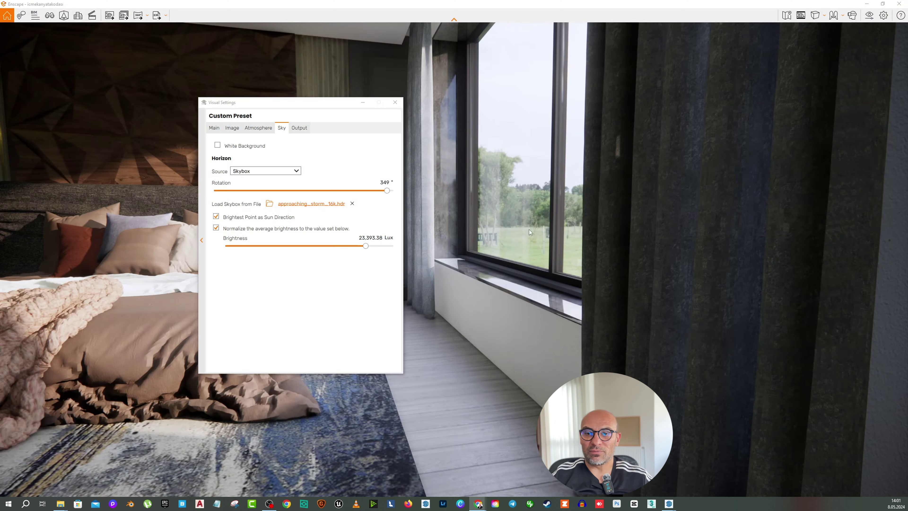
# Set the skybox brightness to 21,971.92 Lux and slightly adjust the skybox rotation while watching the view through the window.
pyautogui.press('s')
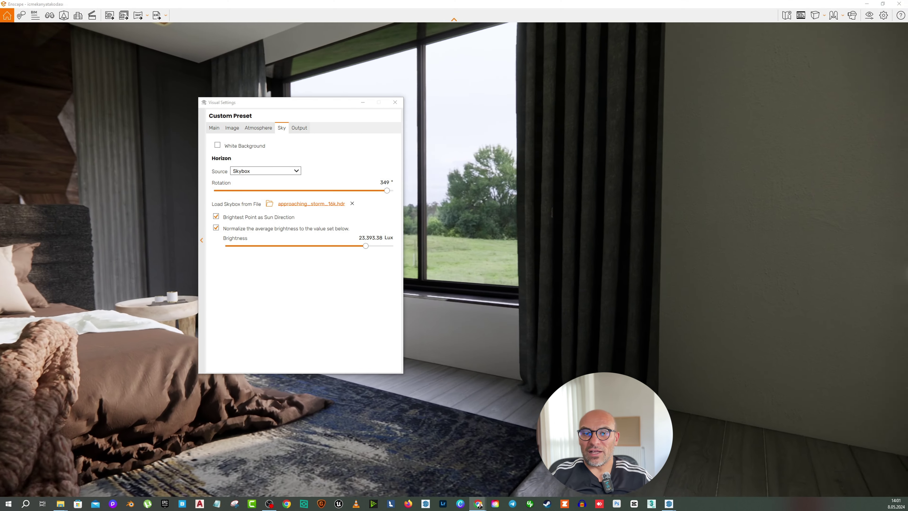
pyautogui.moveTo(552, 212); pyautogui.dragTo(411, 236)
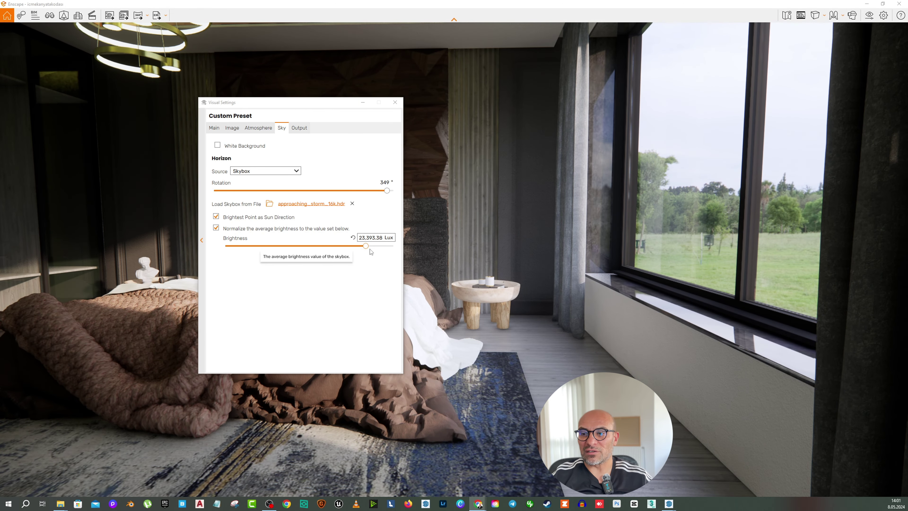
pyautogui.moveTo(366, 246)
pyautogui.mouseDown()
pyautogui.moveTo(287, 247)
pyautogui.moveTo(365, 246)
pyautogui.mouseUp()
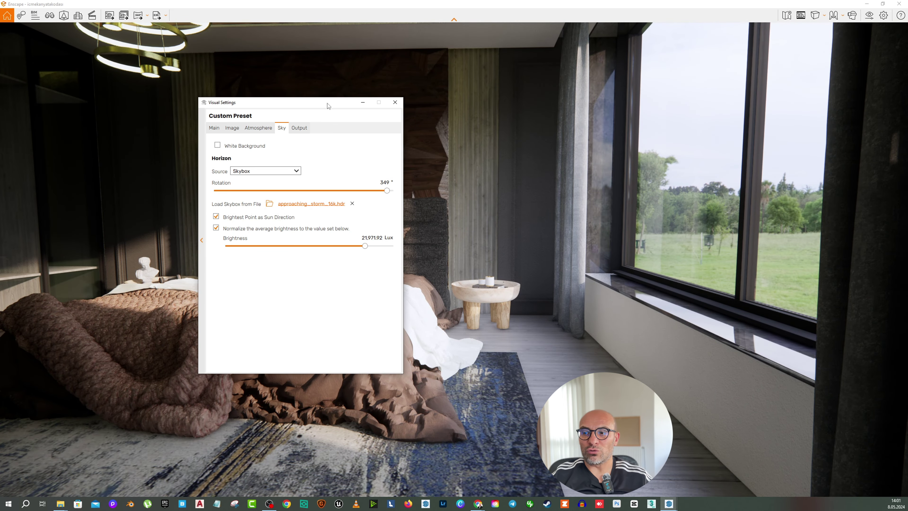
pyautogui.moveTo(327, 106); pyautogui.dragTo(114, 88)
pyautogui.moveTo(163, 176)
pyautogui.mouseDown()
pyautogui.moveTo(39, 175)
pyautogui.moveTo(171, 181)
pyautogui.mouseUp()
# Set the camera exposure to 55 % in the Visual Settings, keeping the bed and wood panel in view.
pyautogui.moveTo(118, 91); pyautogui.dragTo(434, 100)
pyautogui.click(379, 123)
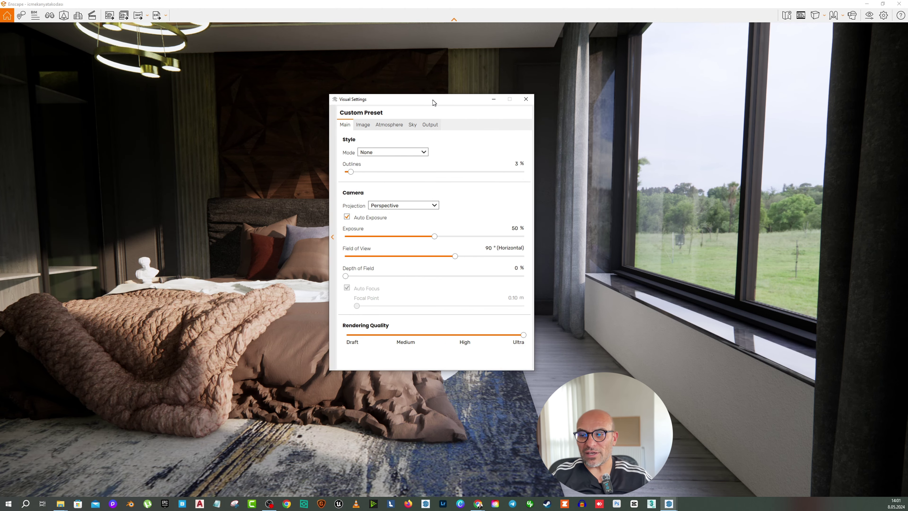
pyautogui.press('s')
pyautogui.press('w')
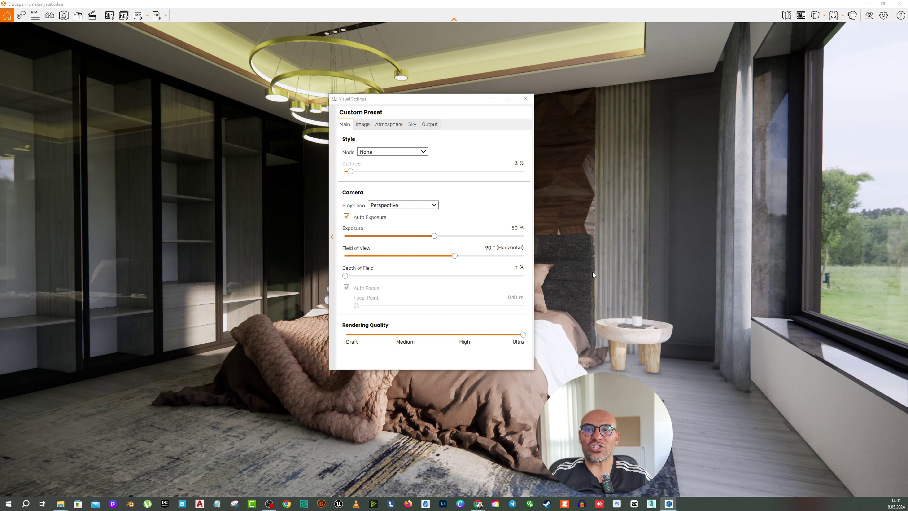
pyautogui.moveTo(436, 100); pyautogui.dragTo(366, 99)
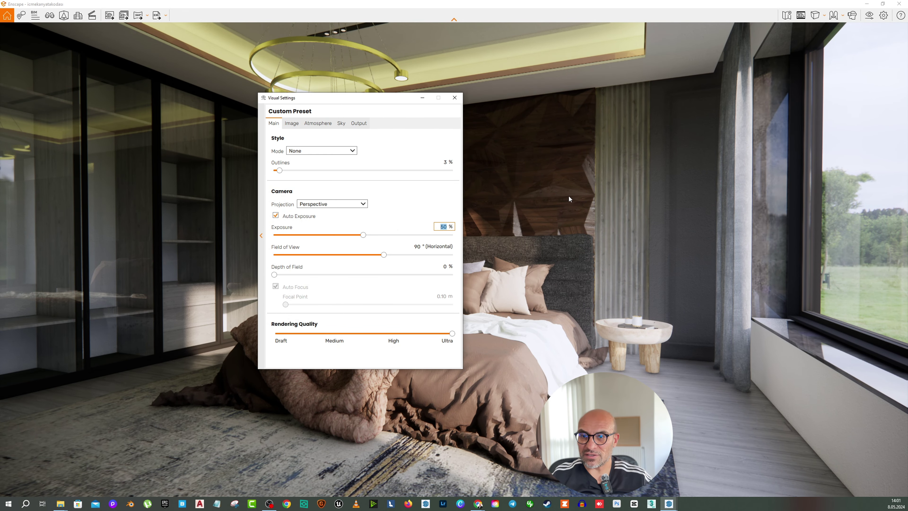
pyautogui.write('52')
pyautogui.press('BackSpace')
pyautogui.write('5')
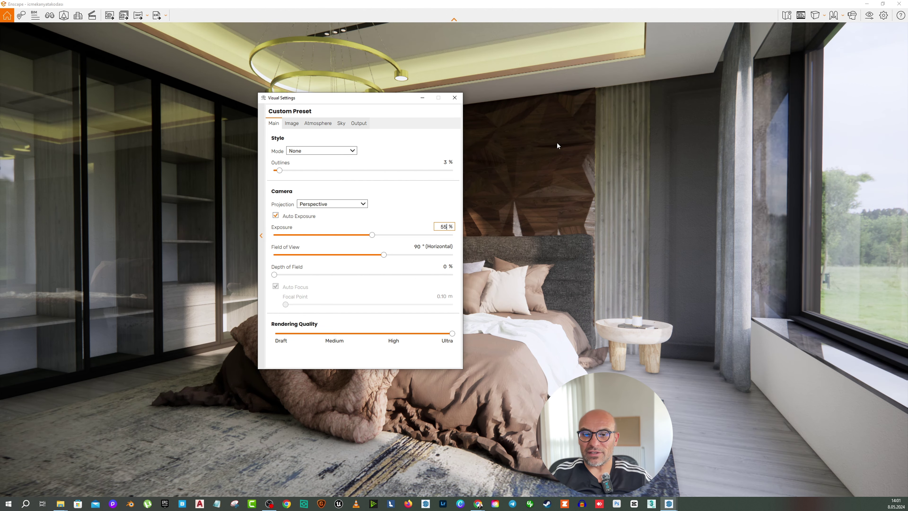
pyautogui.moveTo(374, 95); pyautogui.dragTo(659, 228)
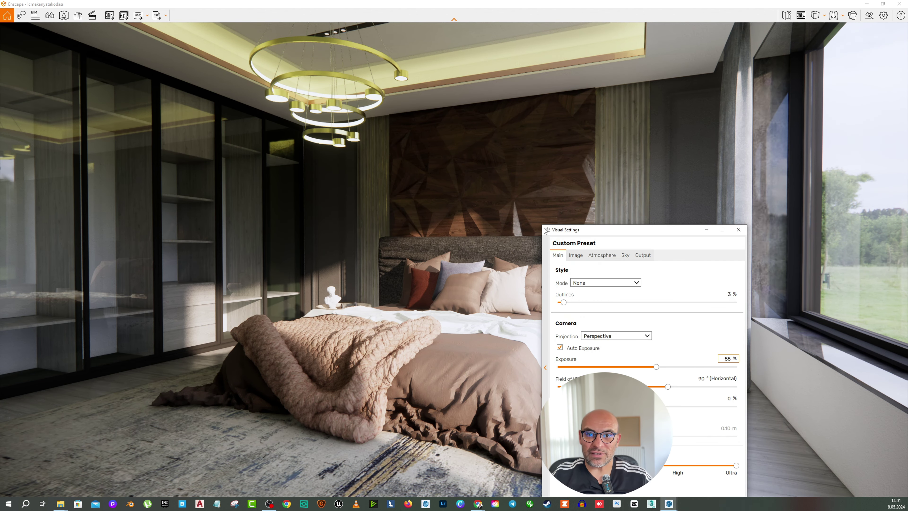
pyautogui.moveTo(586, 233); pyautogui.dragTo(468, 123)
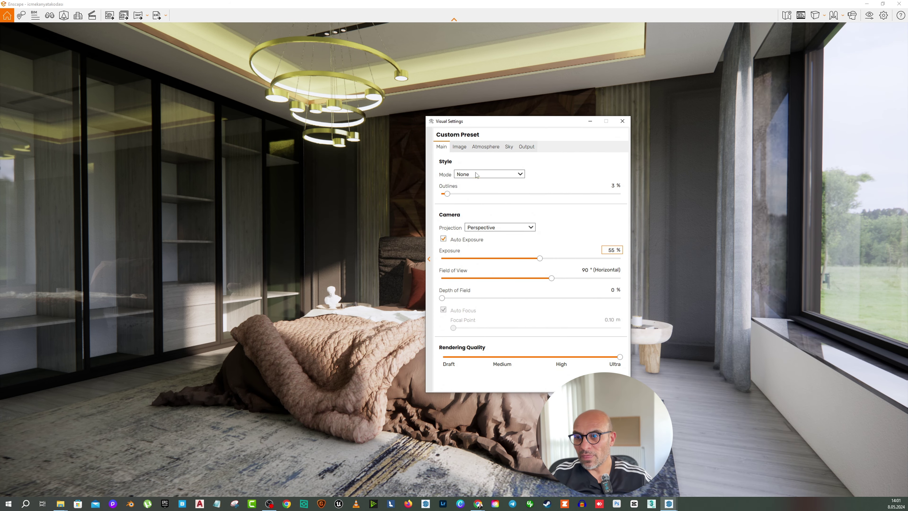
# Set the image colour temperature to 8,725 K after trying cooler and warmer values.
pyautogui.click(460, 147)
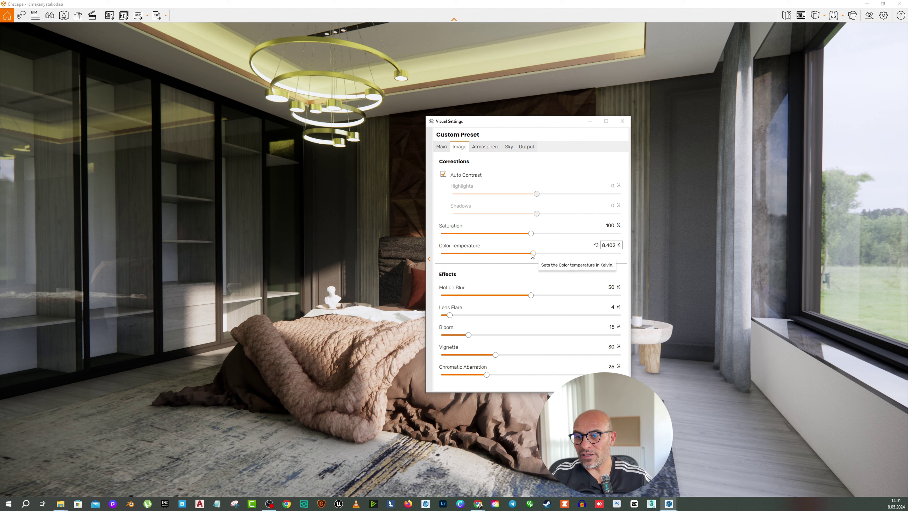
pyautogui.click(542, 253)
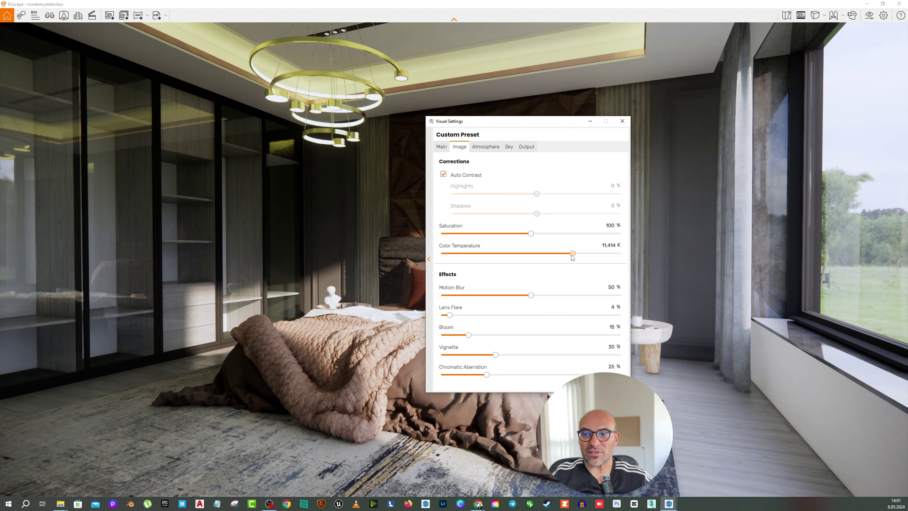
pyautogui.moveTo(572, 256); pyautogui.dragTo(481, 254)
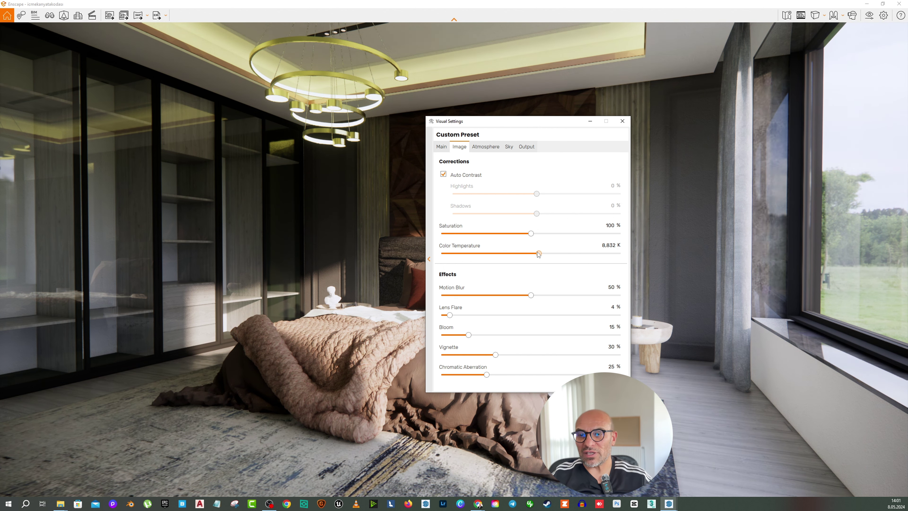
pyautogui.moveTo(539, 253); pyautogui.dragTo(536, 252)
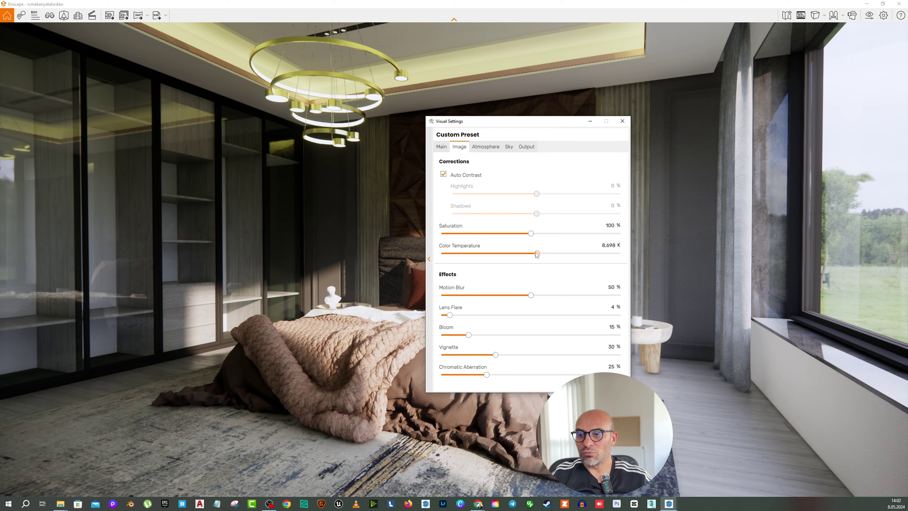
pyautogui.moveTo(525, 120); pyautogui.dragTo(191, 115)
# Examine the ceiling plaster, the lit cove and the wood panel behind the bed up close in the render.
pyautogui.scroll(4, 454, 259)
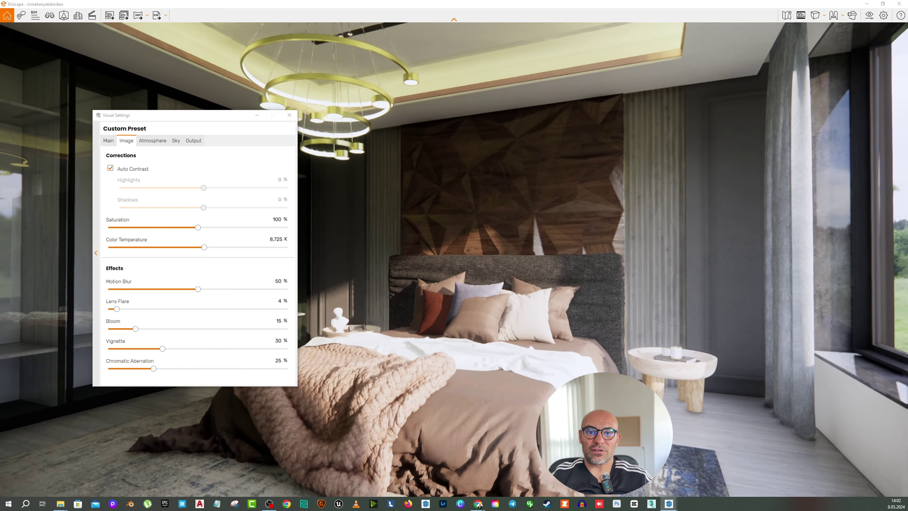
pyautogui.moveTo(454, 222); pyautogui.dragTo(475, 201)
pyautogui.scroll(3, 430, 190)
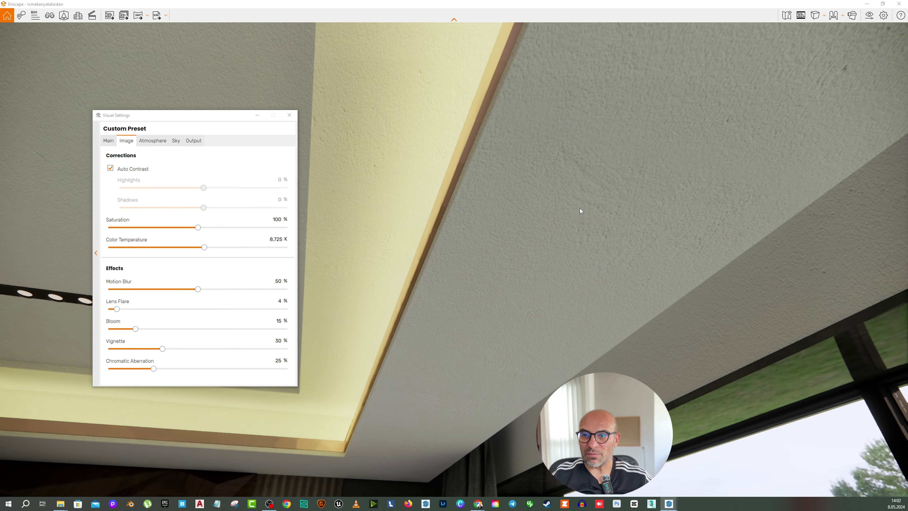
pyautogui.moveTo(588, 170); pyautogui.dragTo(612, 94)
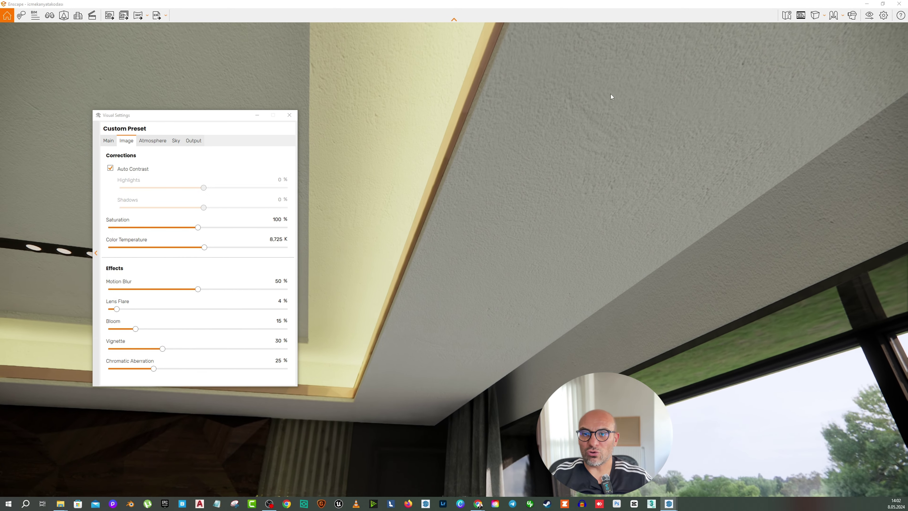
pyautogui.moveTo(498, 311); pyautogui.dragTo(650, 157)
pyautogui.moveTo(528, 286); pyautogui.dragTo(535, 199)
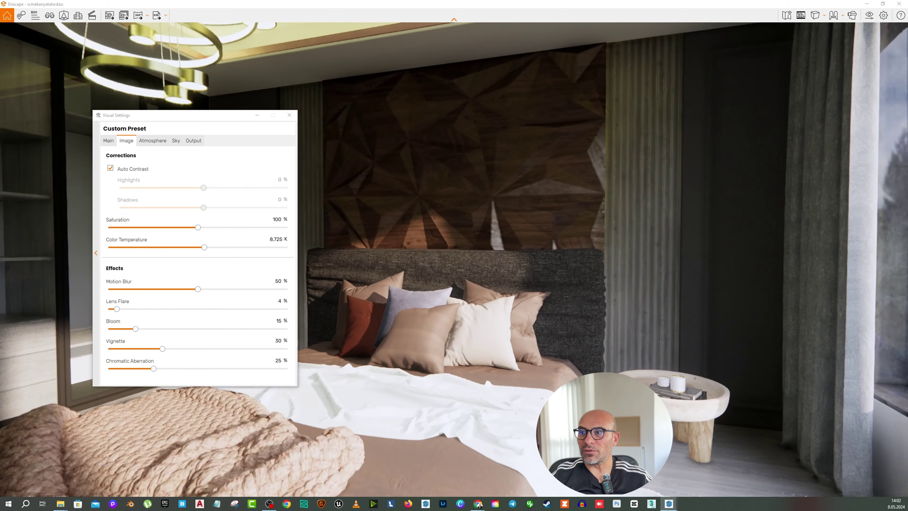
pyautogui.scroll(-2, 535, 199)
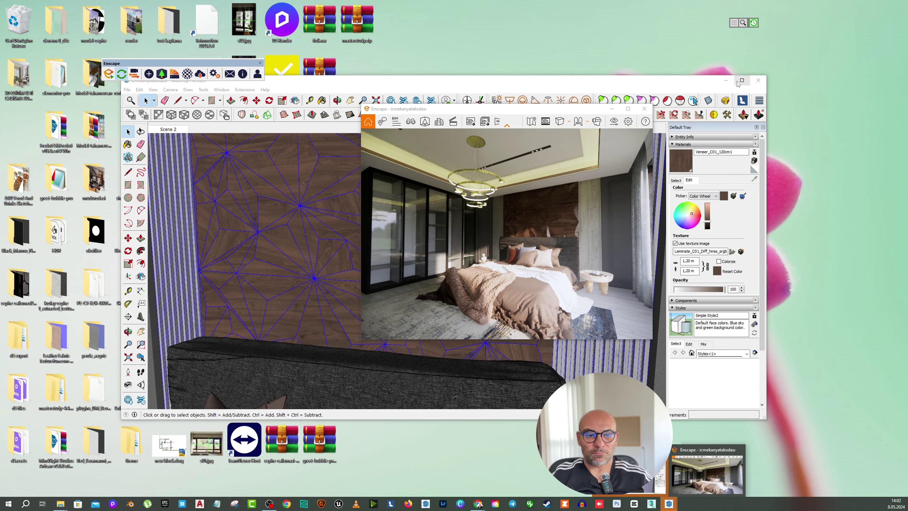
# Switch to the maximised SketchUp window, look up at the ceiling and sample the WallPaint_FineGrain_01_White_1m material from its edge.
pyautogui.click(741, 81)
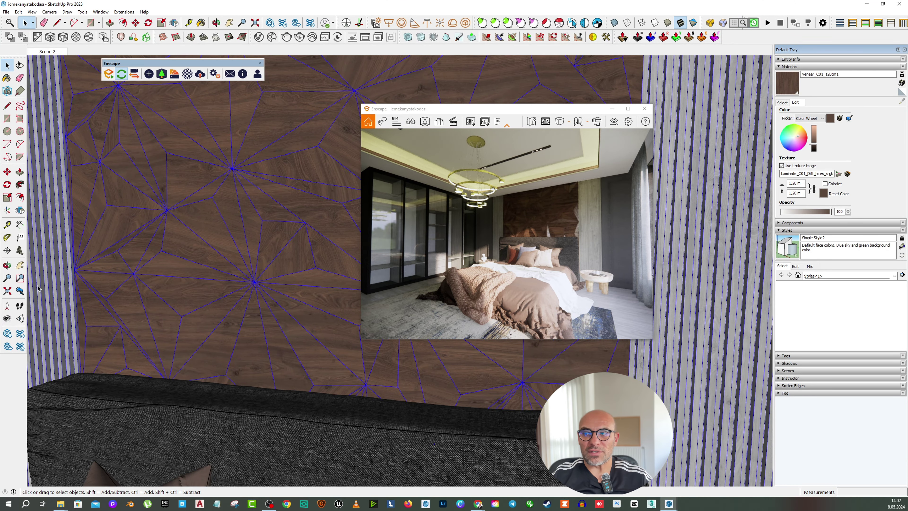
pyautogui.click(7, 318)
pyautogui.moveTo(226, 243); pyautogui.dragTo(269, 140)
pyautogui.rightClick(270, 140)
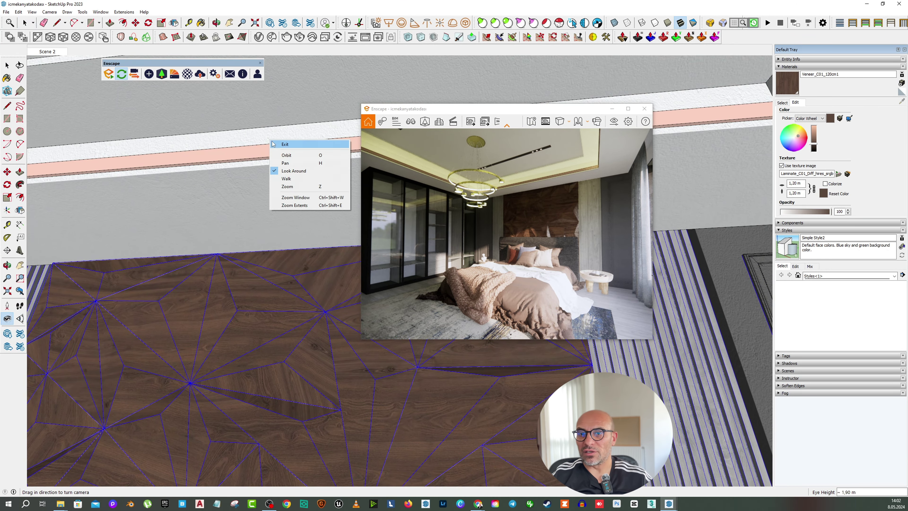
pyautogui.click(284, 144)
pyautogui.click(782, 102)
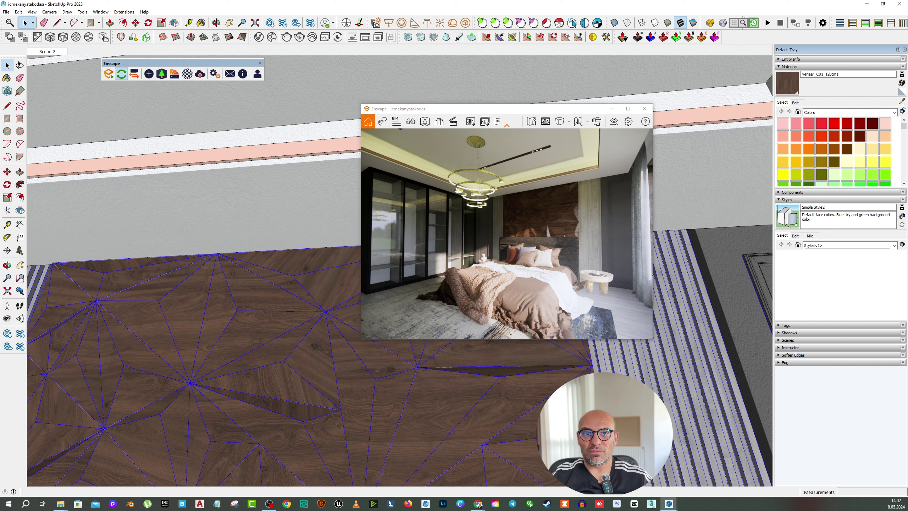
pyautogui.press('b')
pyautogui.keyDown('alt'); pyautogui.click(272, 131); pyautogui.keyUp('alt')
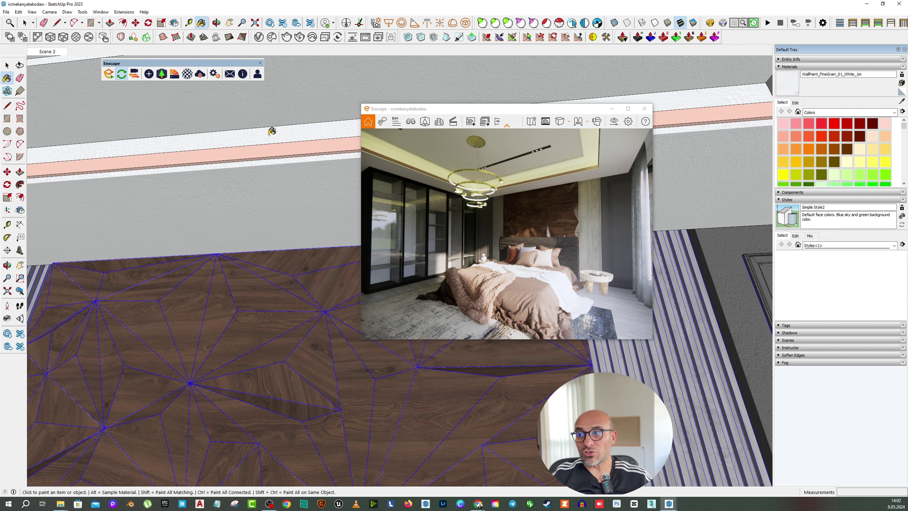
# Open the Enscape Material Editor and sample the ceiling surface again to show the WallPaint_FineGrain_01_White_1m settings.
pyautogui.click(188, 74)
pyautogui.click(902, 102)
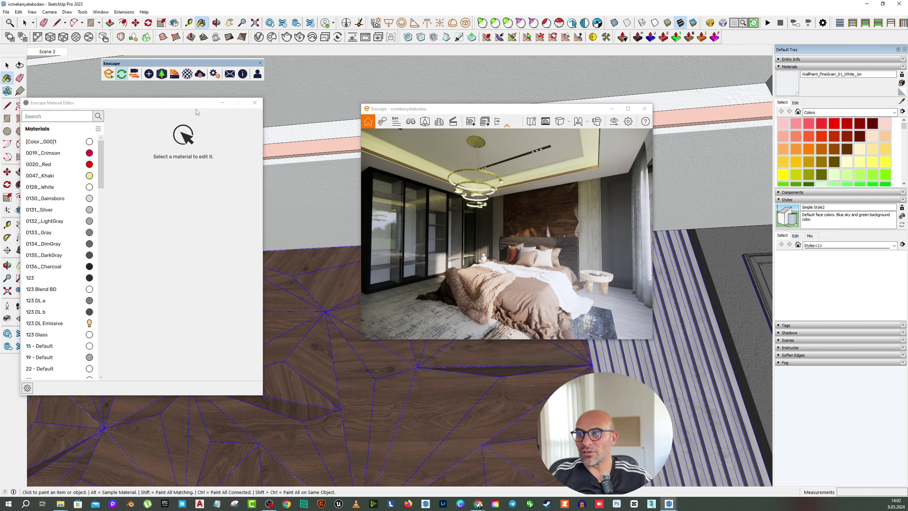
pyautogui.moveTo(183, 104); pyautogui.dragTo(199, 109)
pyautogui.click(902, 102)
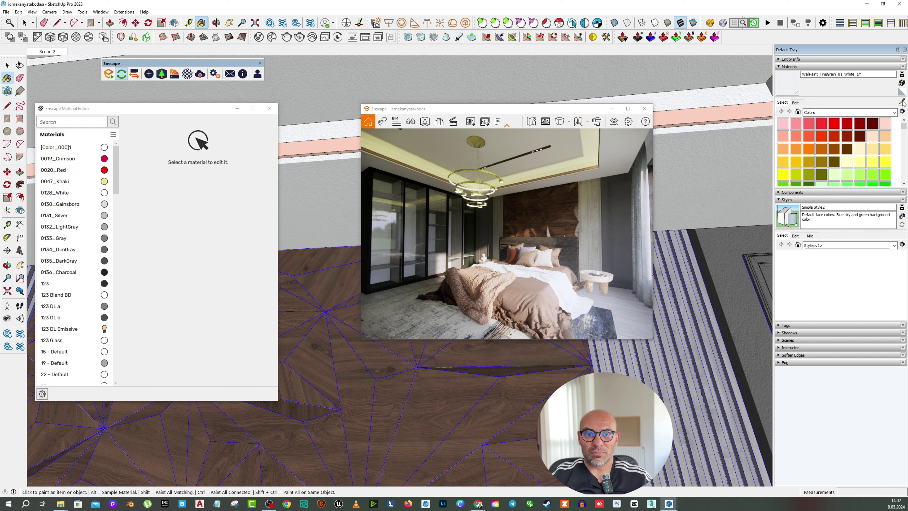
pyautogui.click(902, 102)
pyautogui.keyDown('alt'); pyautogui.click(330, 176); pyautogui.keyUp('alt')
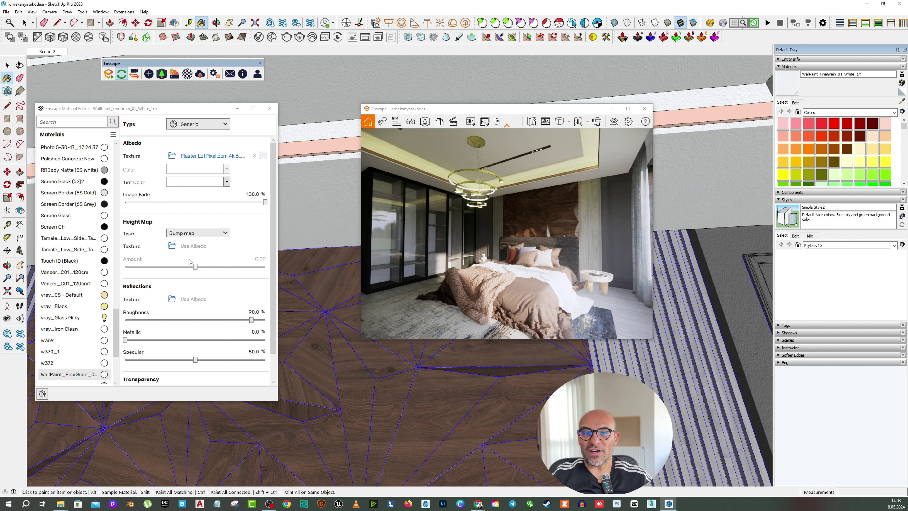
# Reuse the WallPaint_FineGrain_01_White_1m albedo texture as bump map with amount 1.00 and as reflection texture, and close the Material Editor.
pyautogui.click(192, 247)
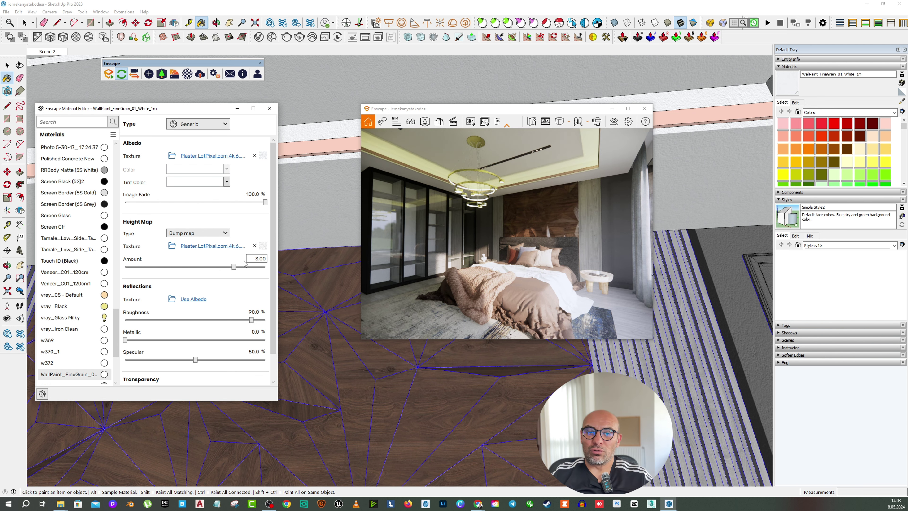
pyautogui.click(187, 239)
pyautogui.click(188, 242)
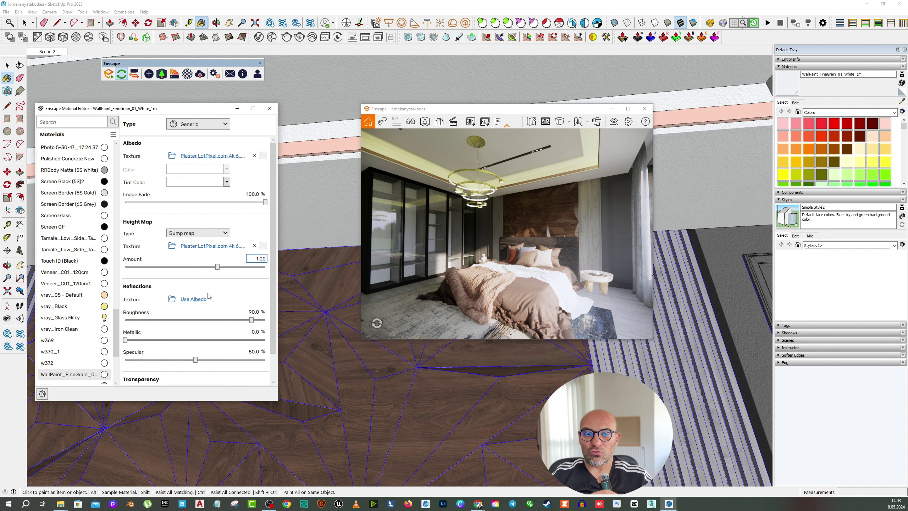
pyautogui.click(193, 299)
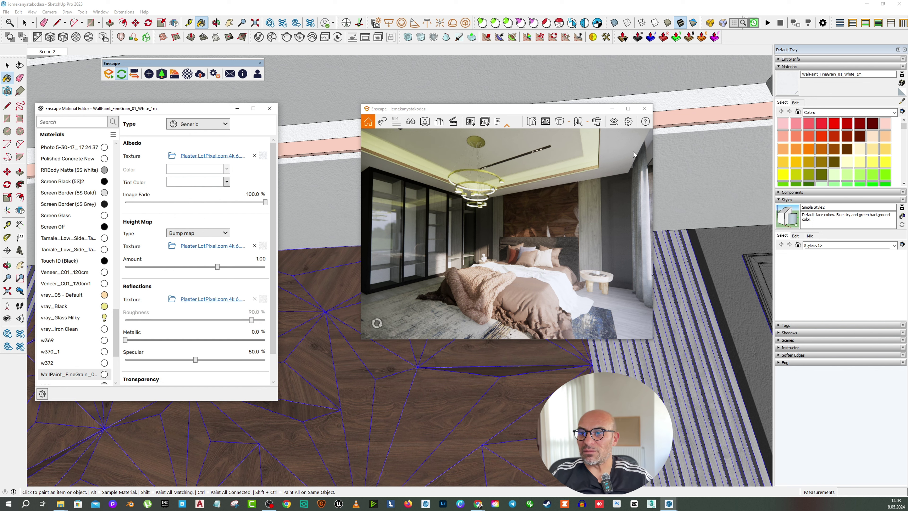
pyautogui.click(269, 108)
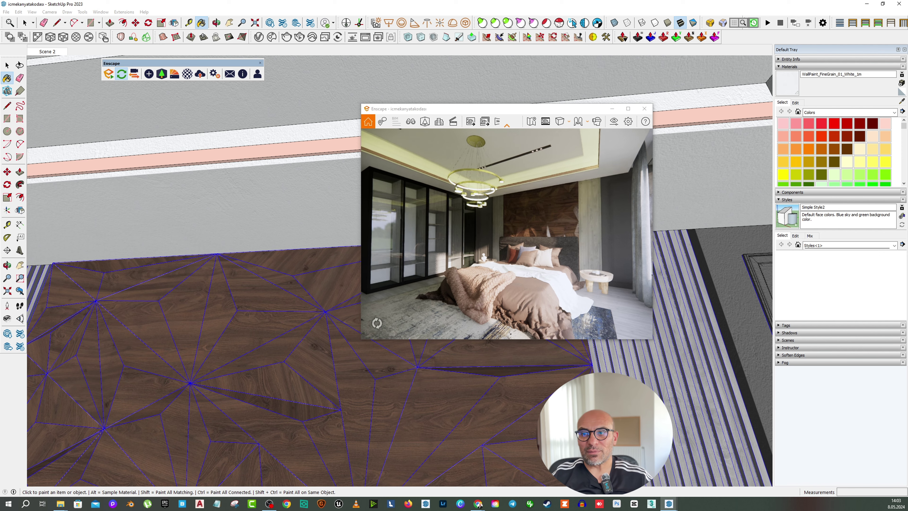
# Check the plaster ceiling and the room in the maximised Enscape render, restore its window and move it aside from the model.
pyautogui.moveTo(431, 191); pyautogui.dragTo(429, 201)
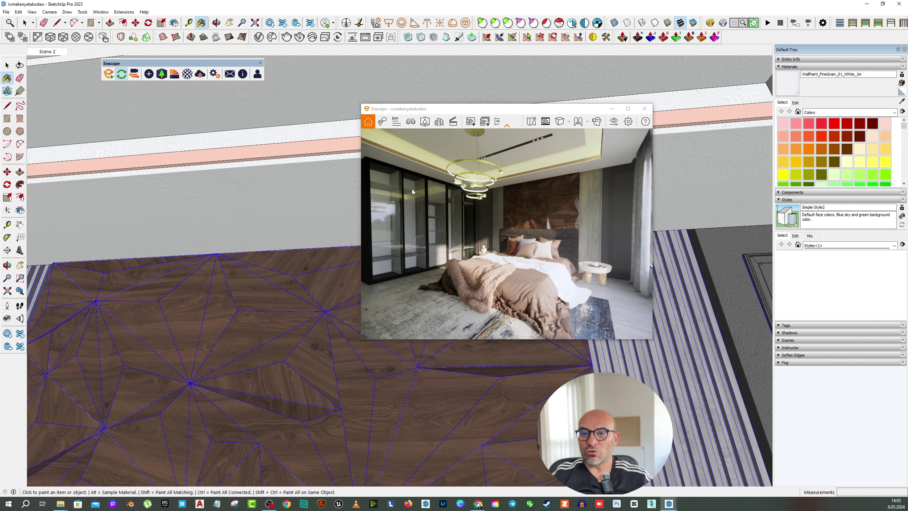
pyautogui.click(628, 108)
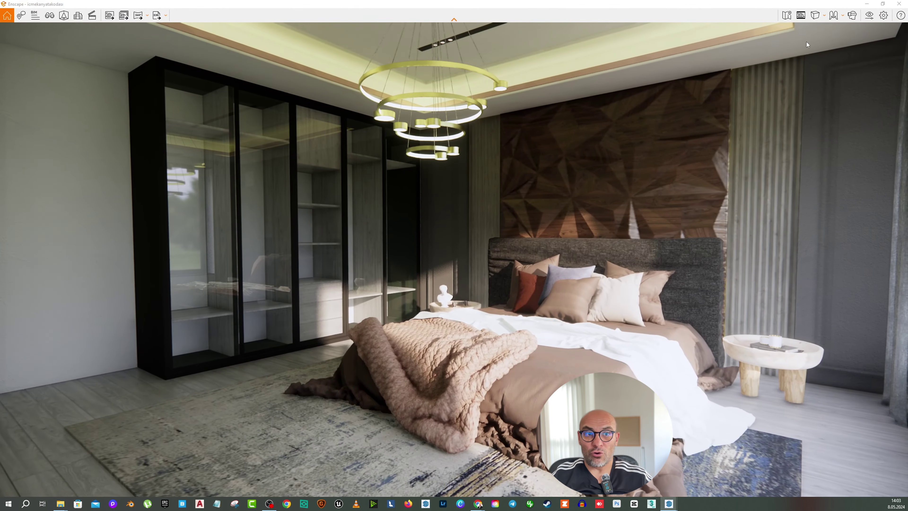
pyautogui.click(883, 3)
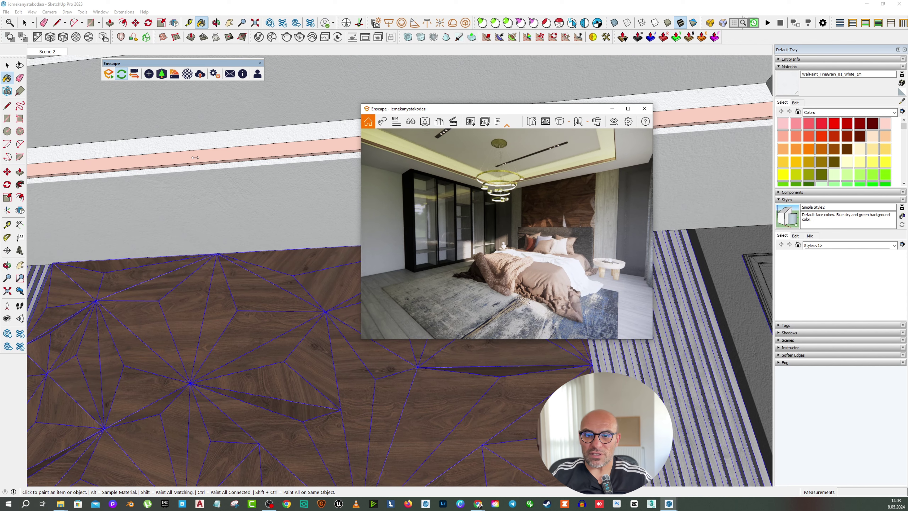
pyautogui.click(7, 65)
pyautogui.moveTo(434, 109); pyautogui.dragTo(588, 127)
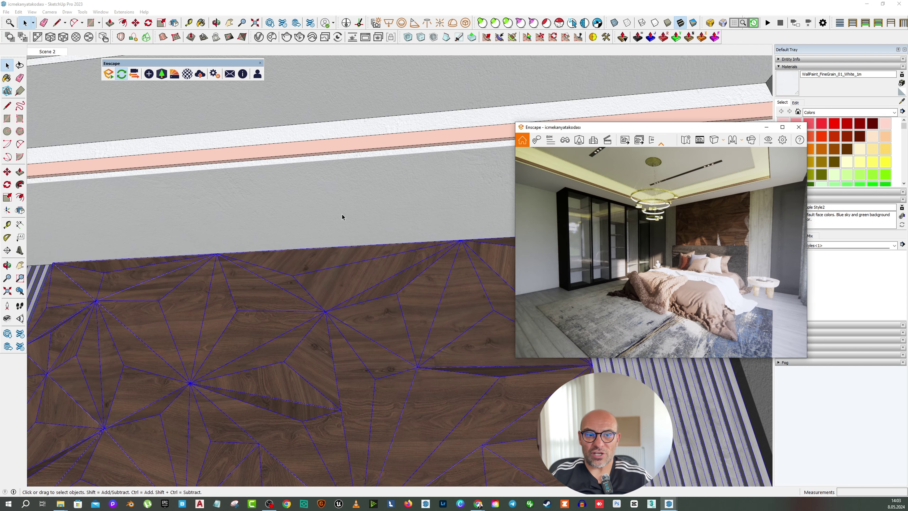
# Draw a thin rectangle about 0.02 m by 0.58 m along the upper edge of the white back panel inside a wardrobe compartment.
pyautogui.moveTo(343, 217); pyautogui.dragTo(211, 337, button='middle')
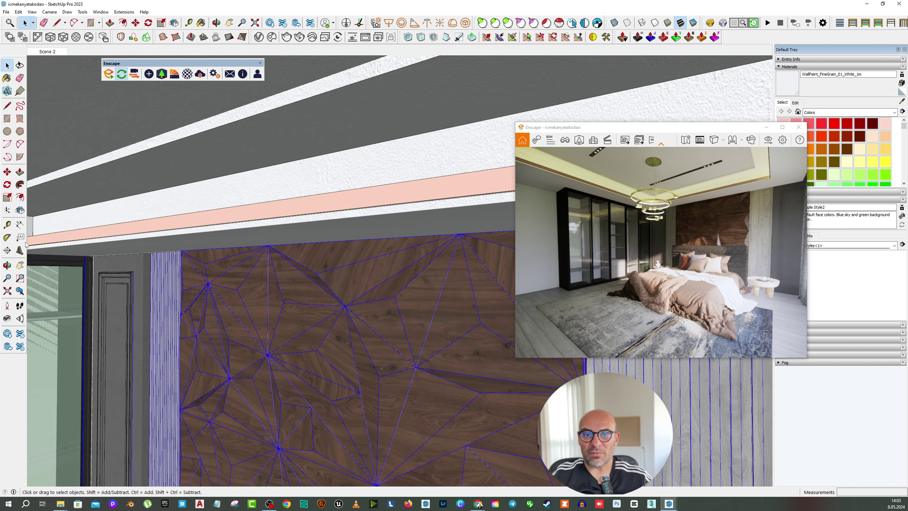
pyautogui.click(19, 265)
pyautogui.moveTo(110, 279); pyautogui.dragTo(440, 181)
pyautogui.moveTo(440, 180); pyautogui.dragTo(303, 178, button='middle')
pyautogui.scroll(4, 303, 178)
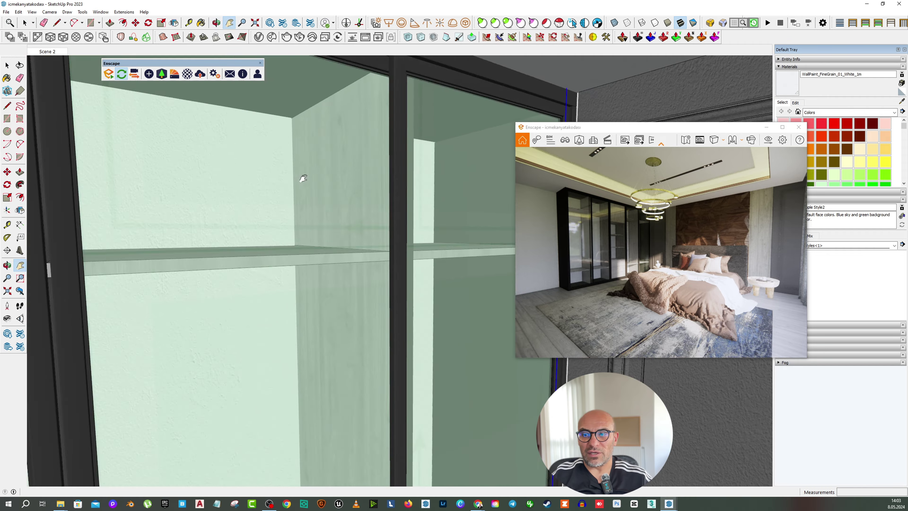
pyautogui.moveTo(303, 178); pyautogui.dragTo(314, 313)
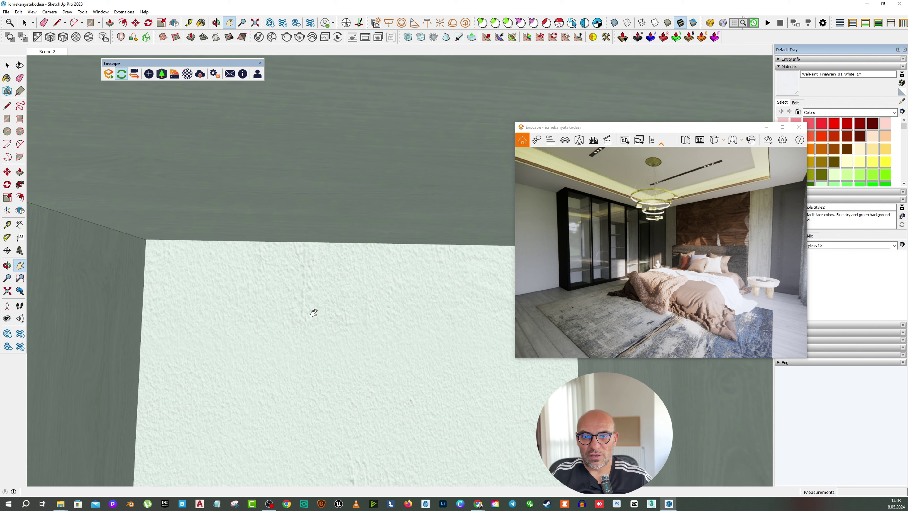
pyautogui.moveTo(311, 278); pyautogui.dragTo(320, 270)
pyautogui.press('o')
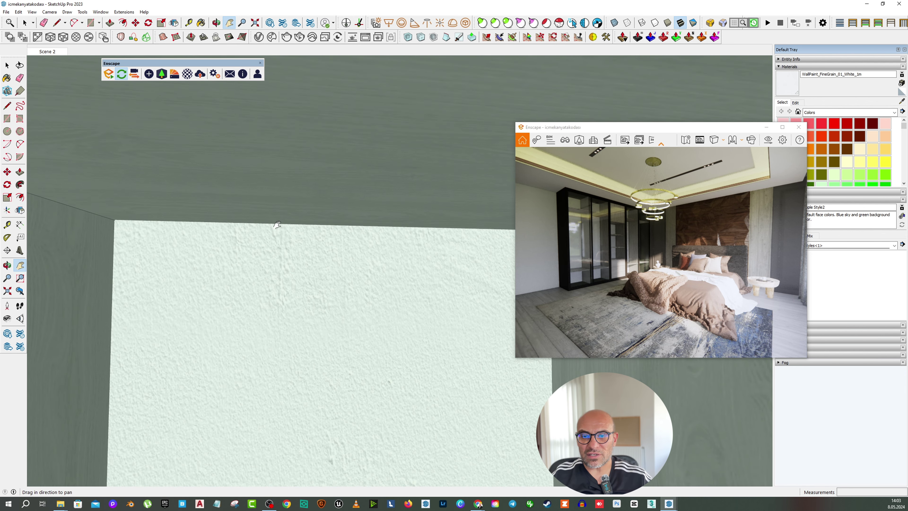
pyautogui.moveTo(278, 224); pyautogui.dragTo(196, 250)
pyautogui.moveTo(196, 250); pyautogui.dragTo(202, 252, button='middle')
pyautogui.scroll(4, 304, 284)
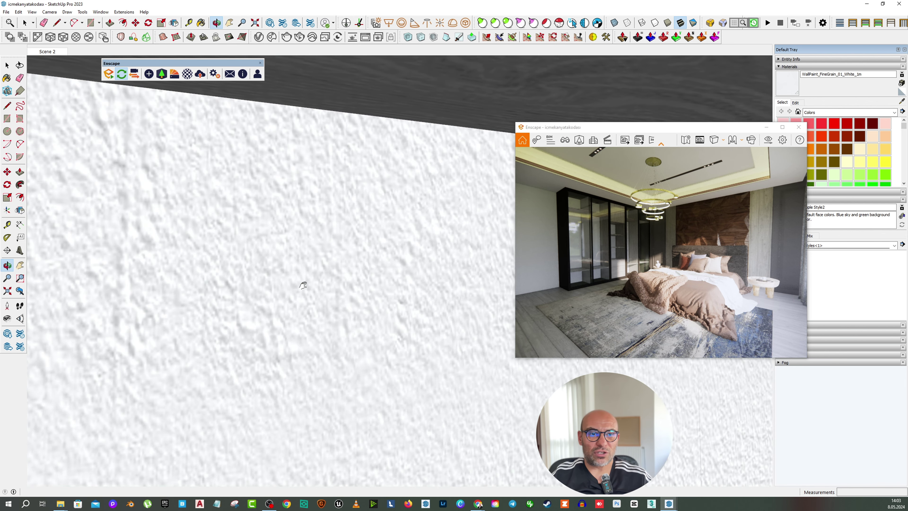
pyautogui.scroll(-4, 308, 279)
pyautogui.moveTo(310, 278); pyautogui.dragTo(259, 275, button='middle')
pyautogui.scroll(-1, 258, 269)
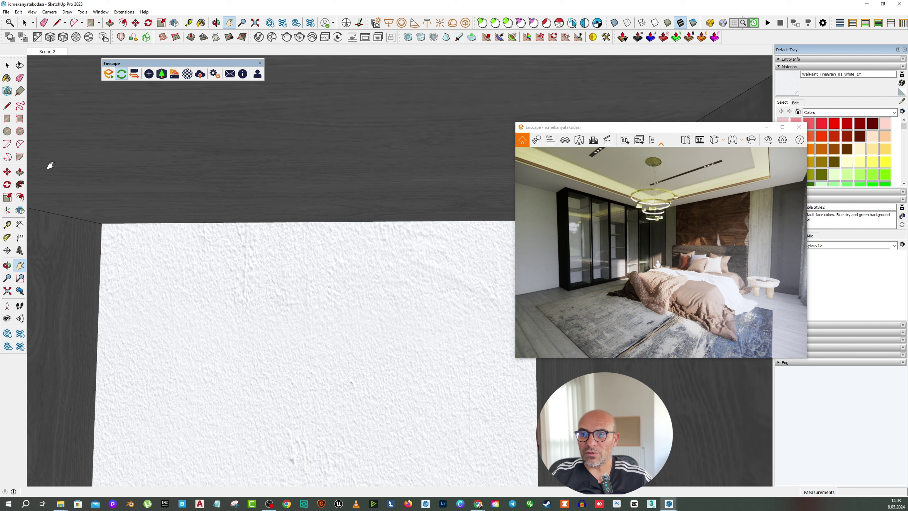
pyautogui.press('r')
pyautogui.click(104, 224)
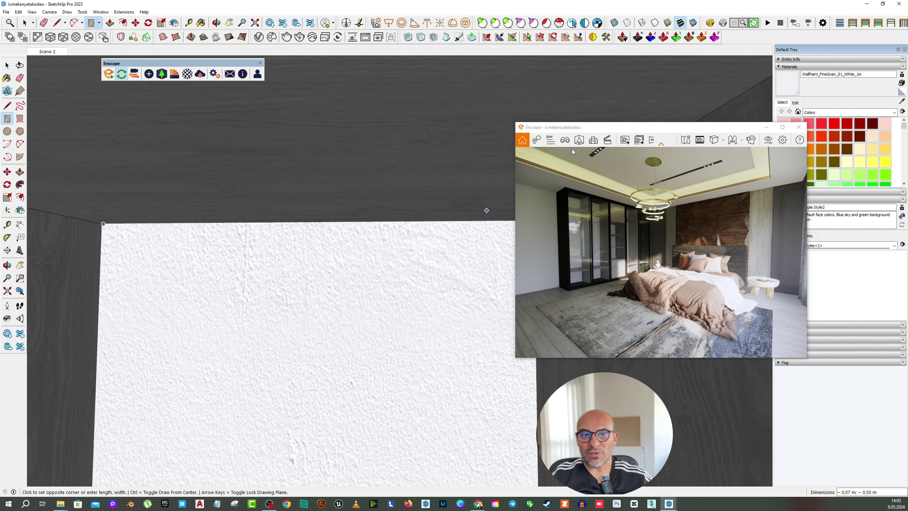
pyautogui.moveTo(577, 132); pyautogui.dragTo(716, 166)
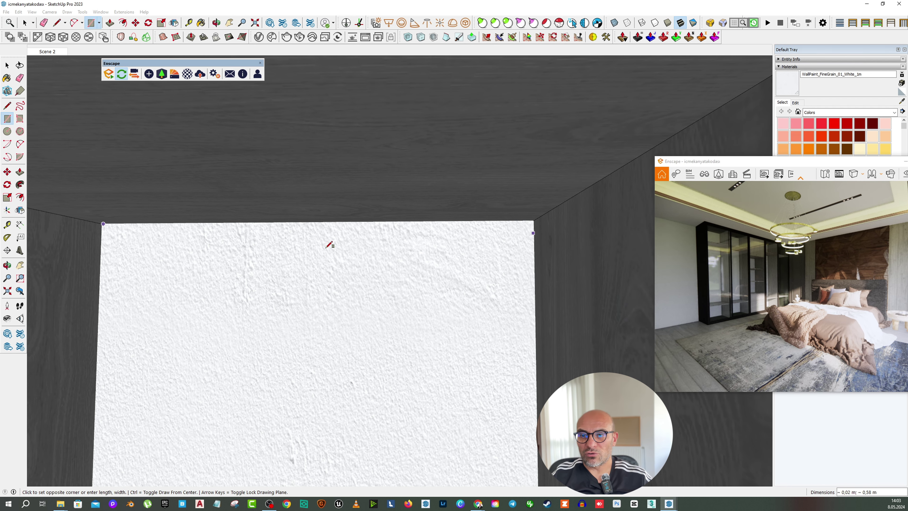
# Push/Pull the thin rectangle under the wardrobe shelf by 0.01 m to form a light strip.
pyautogui.click(20, 172)
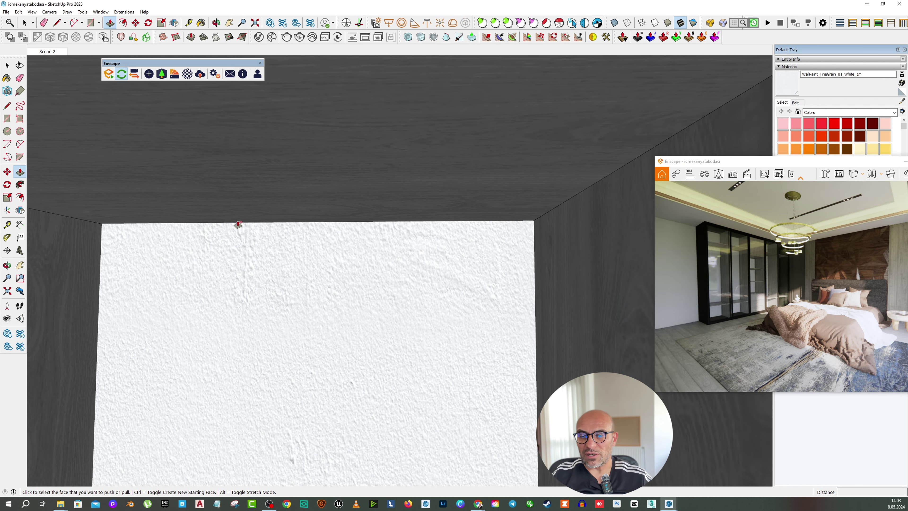
pyautogui.click(475, 237)
pyautogui.click(495, 247)
pyautogui.moveTo(495, 248); pyautogui.dragTo(464, 150, button='middle')
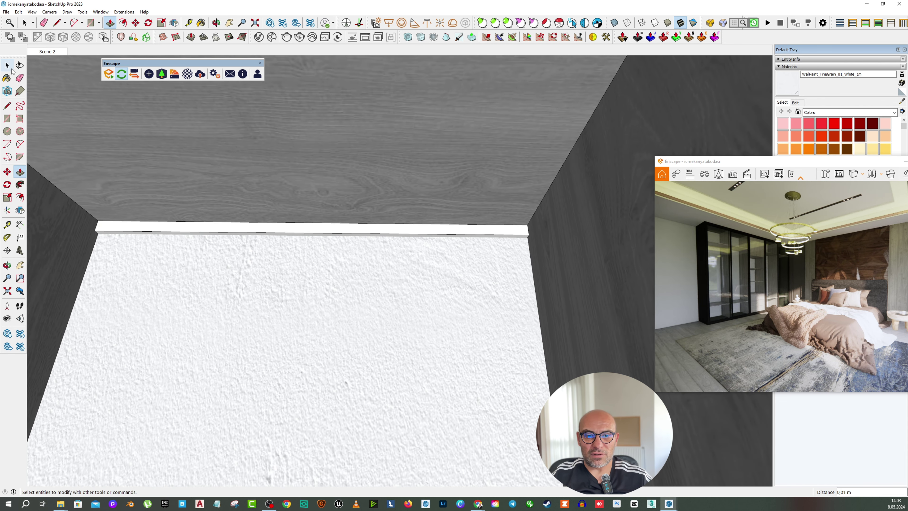
# Select the strip's face with its edges and turn the selection into a component.
pyautogui.doubleClick(102, 227)
pyautogui.rightClick(103, 226)
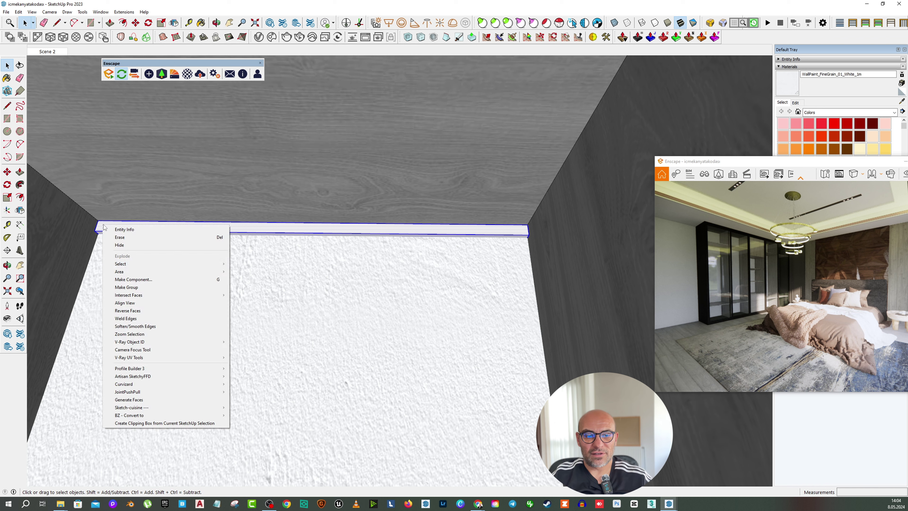
pyautogui.click(130, 279)
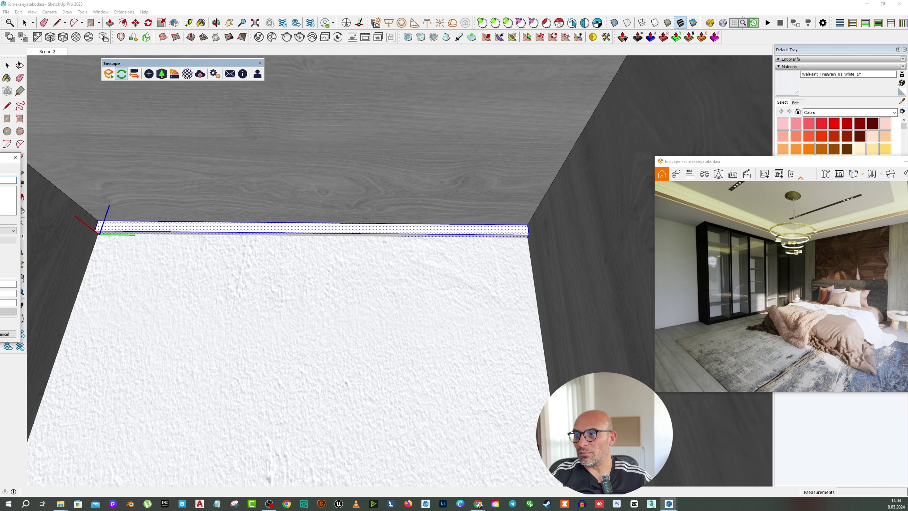
pyautogui.press('Return')
# Uncover the colour palette and paint the wardrobe strip with the light yellow Color E02.
pyautogui.moveTo(689, 161); pyautogui.dragTo(542, 241)
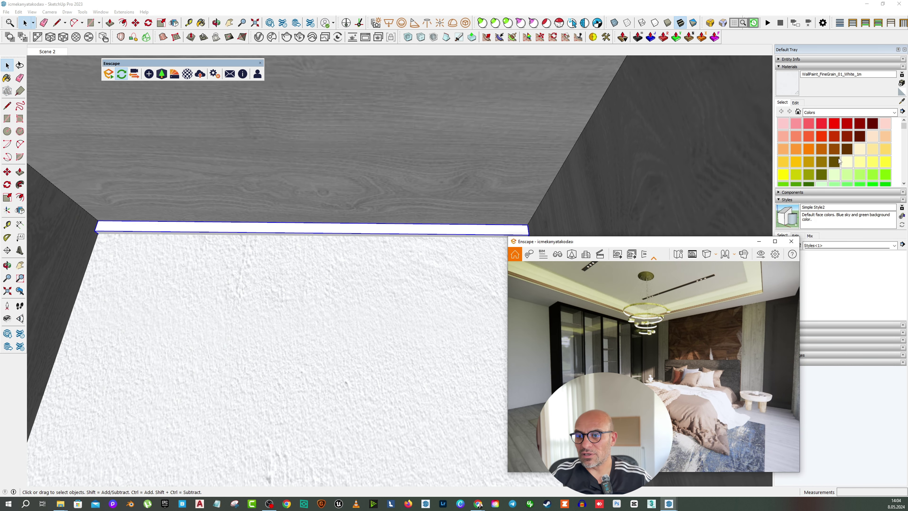
pyautogui.click(856, 166)
pyautogui.click(475, 224)
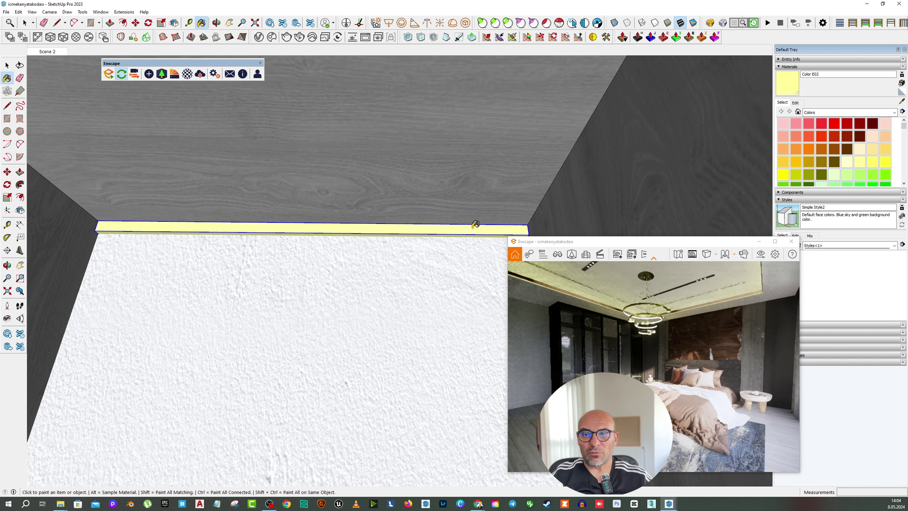
# Open the Enscape Material Editor, sample the strip's Color E02 and make it Self-illuminated with a pale yellow light colour.
pyautogui.click(183, 78)
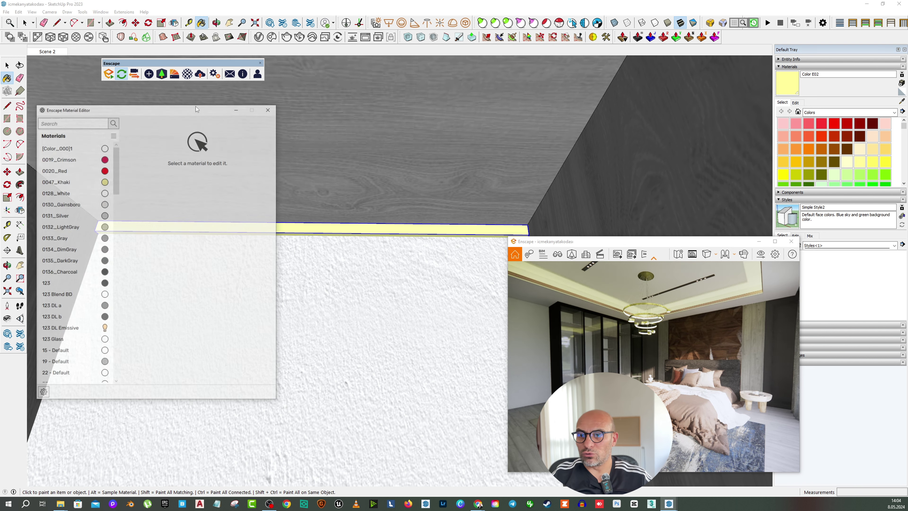
pyautogui.click(902, 102)
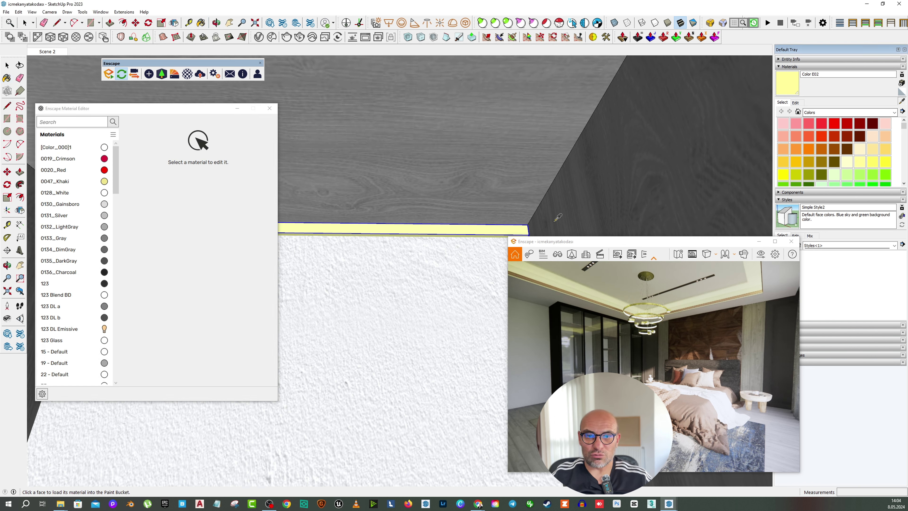
pyautogui.click(499, 227)
pyautogui.click(199, 124)
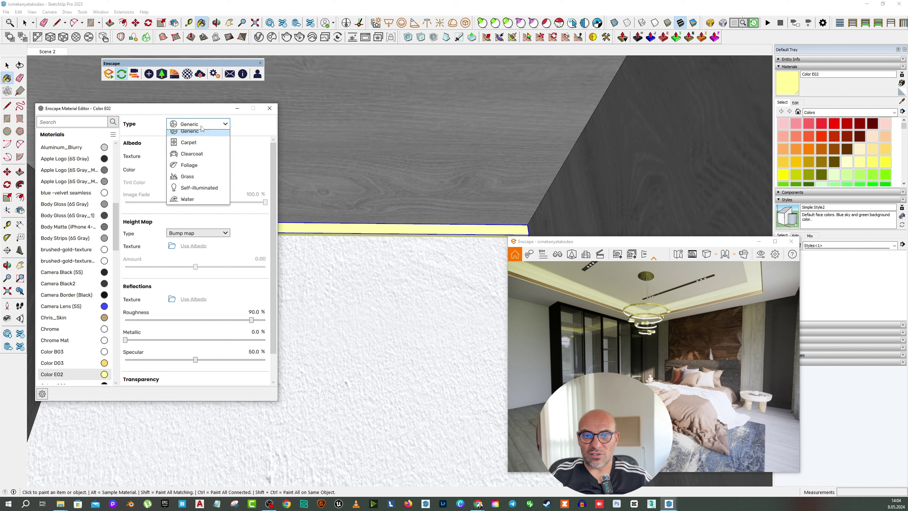
pyautogui.click(199, 178)
pyautogui.click(199, 175)
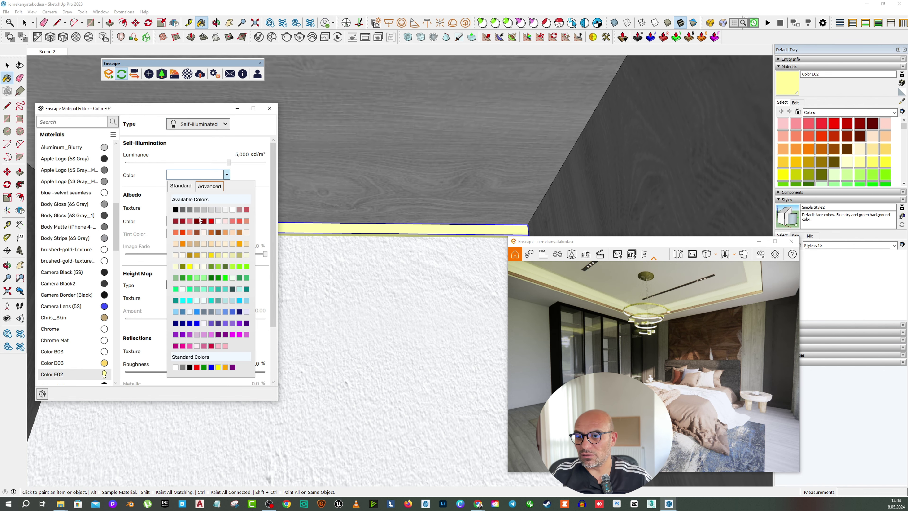
pyautogui.click(219, 255)
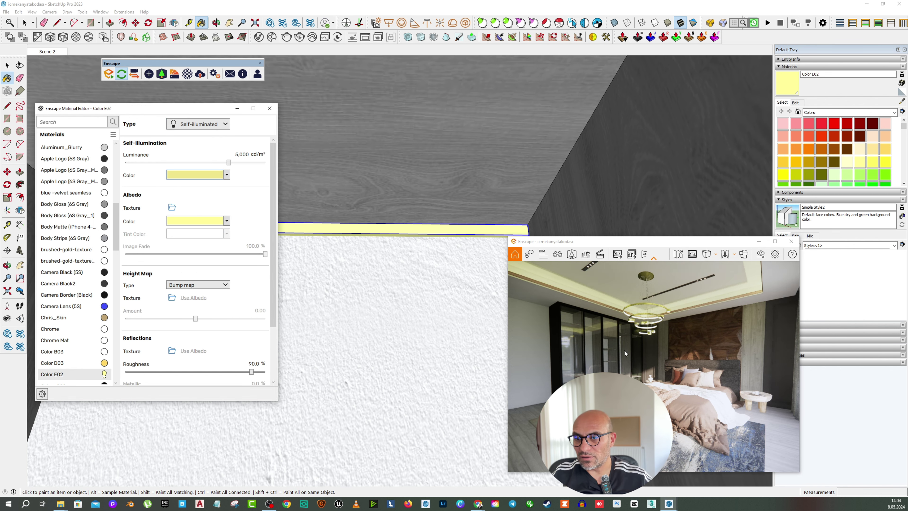
# Raise the Color E02 luminance to 43,219 cd/m² while watching the wardrobe close up in the render.
pyautogui.scroll(5, 590, 349)
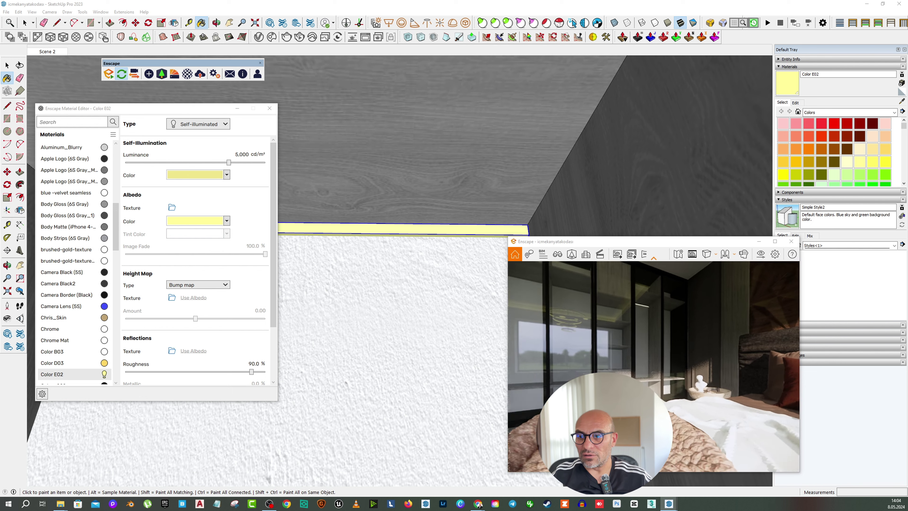
pyautogui.moveTo(229, 163); pyautogui.dragTo(255, 162)
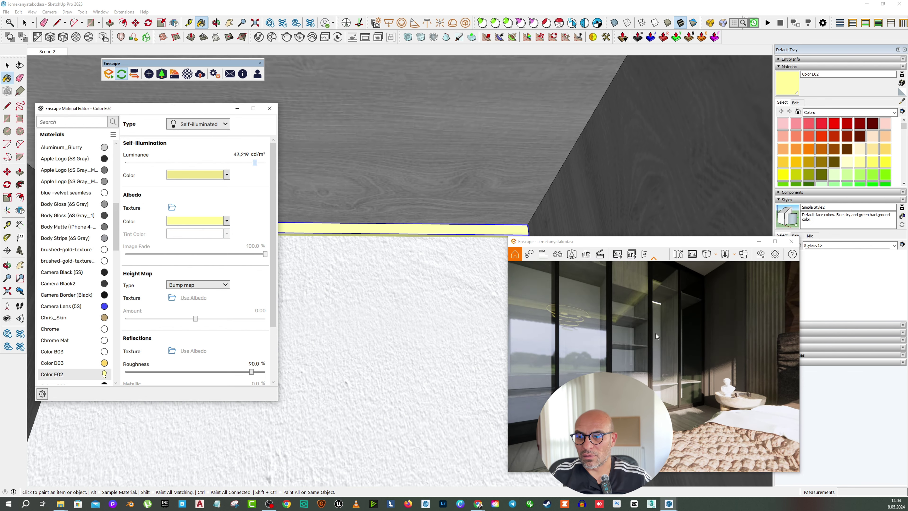
# Examine the lit strip inside the wardrobe from several angles in Enscape, and close the Material Editor.
pyautogui.press('w')
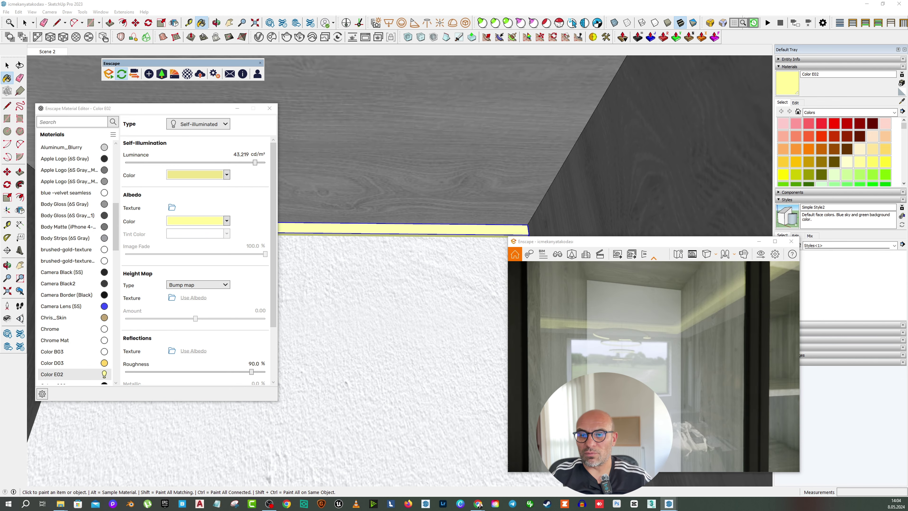
pyautogui.scroll(-4, 395, 239)
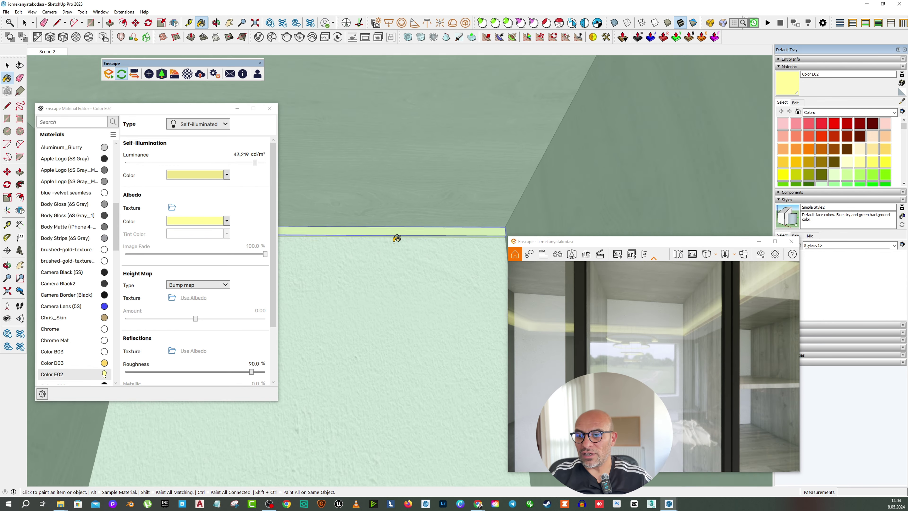
pyautogui.moveTo(395, 239); pyautogui.dragTo(440, 326, button='middle')
pyautogui.scroll(-3, 426, 298)
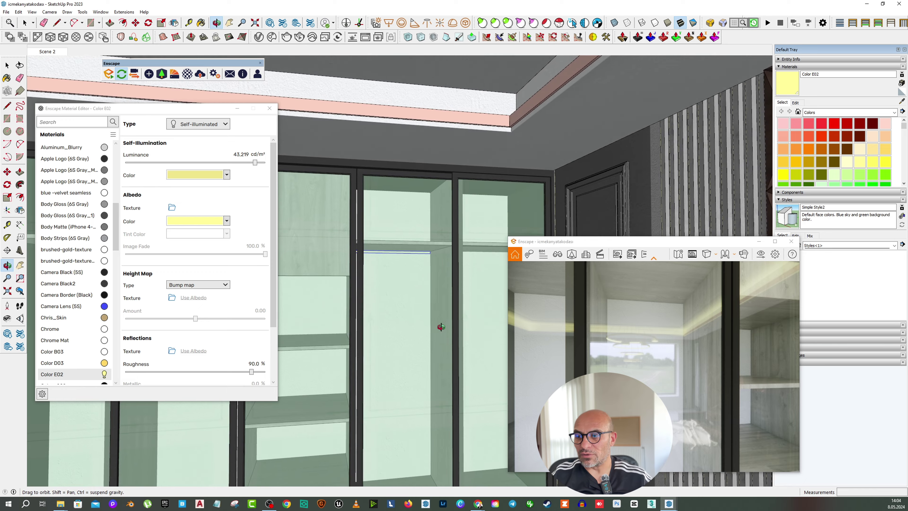
pyautogui.scroll(-5, 414, 284)
pyautogui.moveTo(689, 242); pyautogui.dragTo(678, 240)
pyautogui.moveTo(726, 336); pyautogui.dragTo(594, 304)
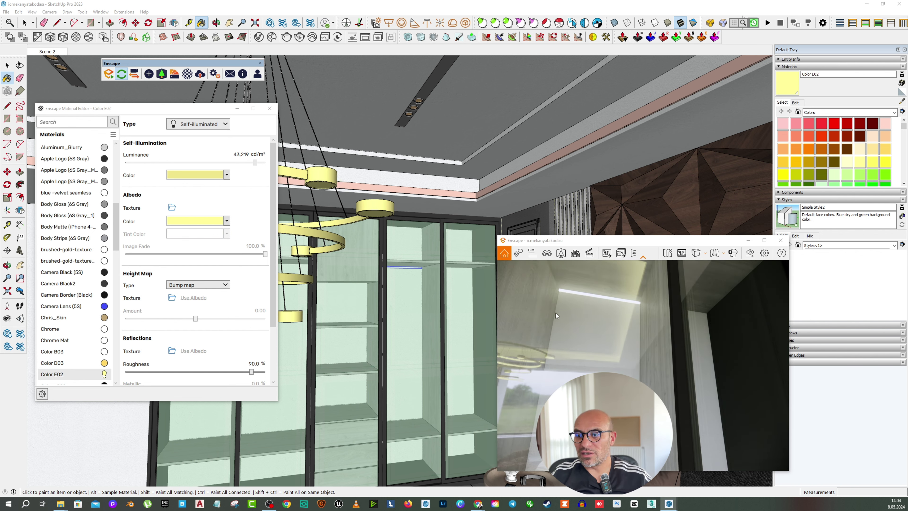
pyautogui.moveTo(593, 311); pyautogui.dragTo(588, 393)
pyautogui.press('s')
pyautogui.press('s')
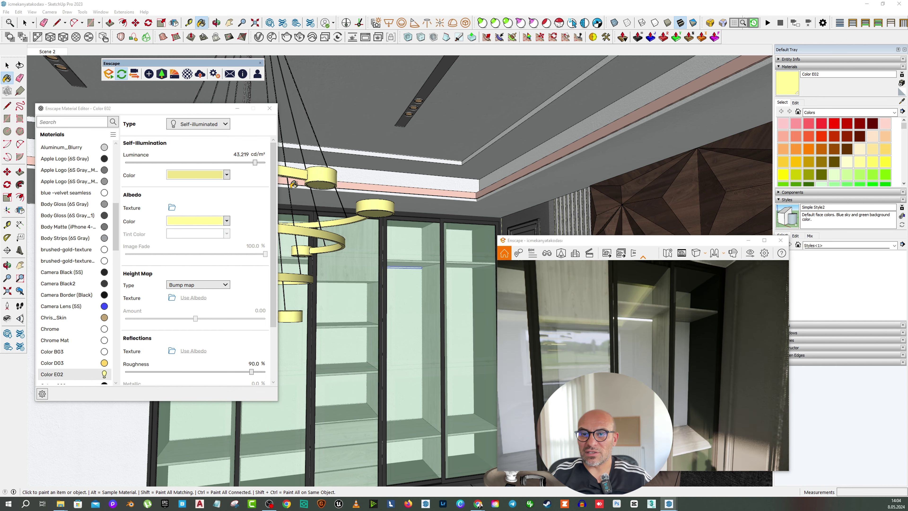
pyautogui.click(269, 110)
pyautogui.moveTo(595, 240); pyautogui.dragTo(341, 137)
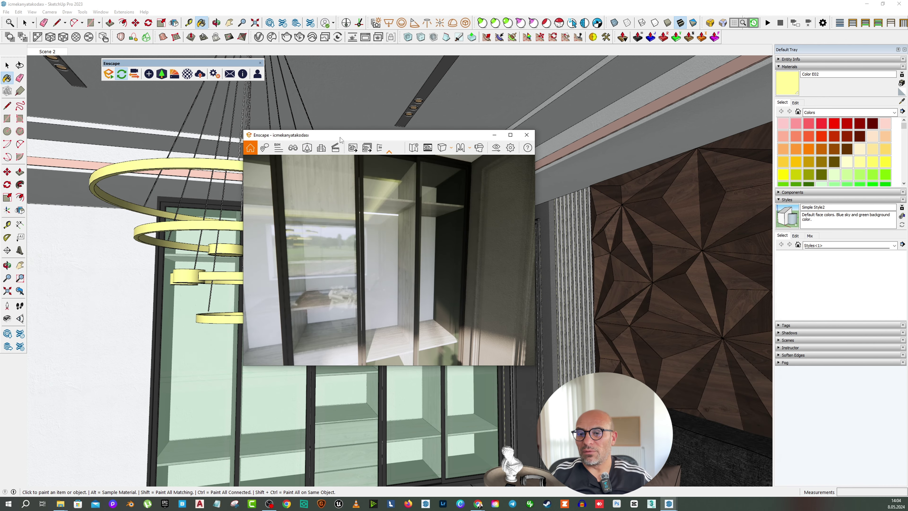
# Enlarge the Enscape render to full screen and move the camera back to frame the bed, chandelier and window.
pyautogui.doubleClick(340, 137)
pyautogui.press('s')
pyautogui.moveTo(492, 221); pyautogui.dragTo(740, 227)
pyautogui.press('s')
pyautogui.press('s')
pyautogui.press('s')
pyautogui.moveTo(438, 225); pyautogui.dragTo(422, 218)
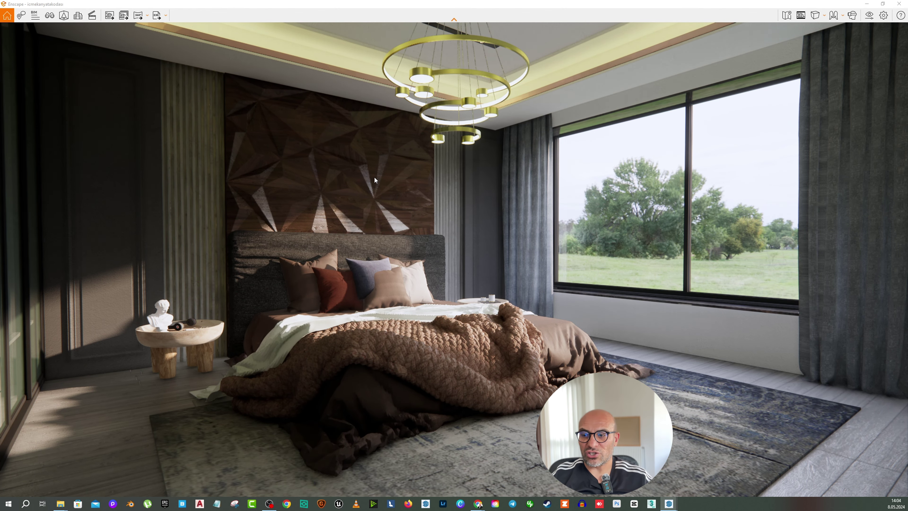
pyautogui.press('s')
pyautogui.press('a')
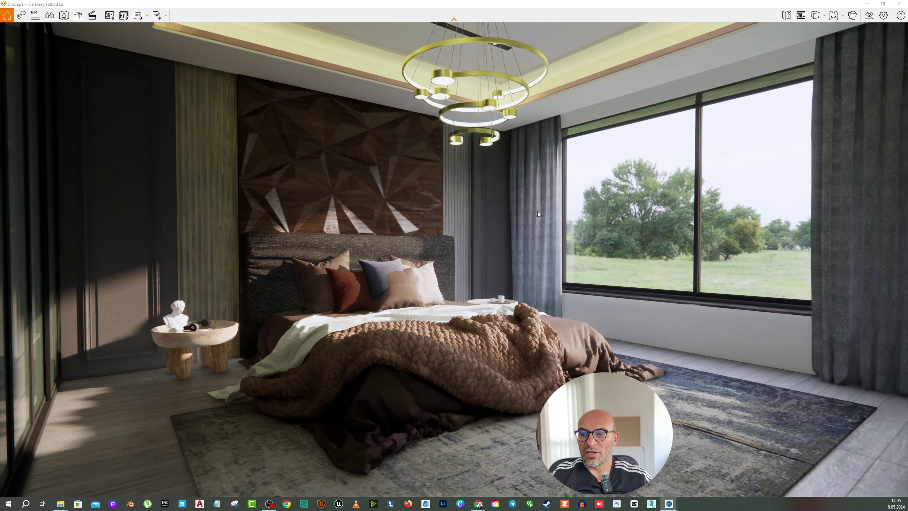
pyautogui.press('w')
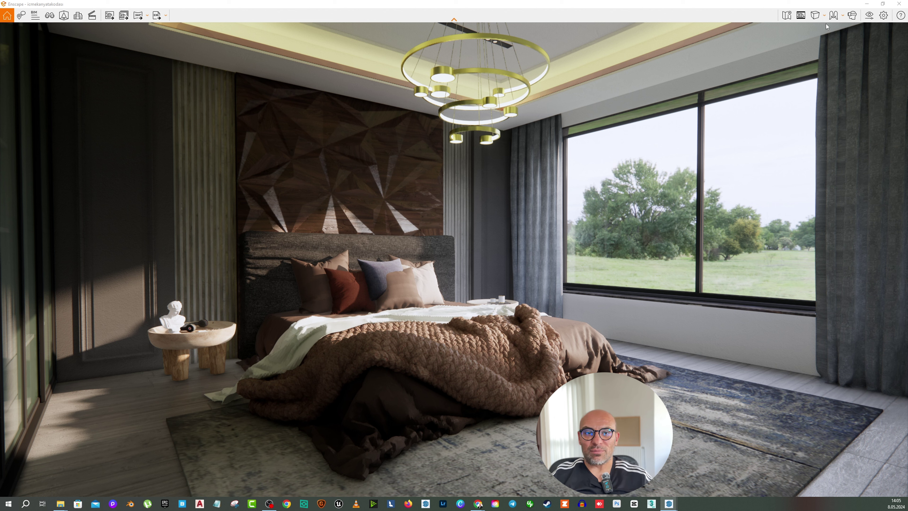
# Set the Shadows correction to -70% and Highlights to 53% in the Enscape Visual Settings, and close them.
pyautogui.click(869, 15)
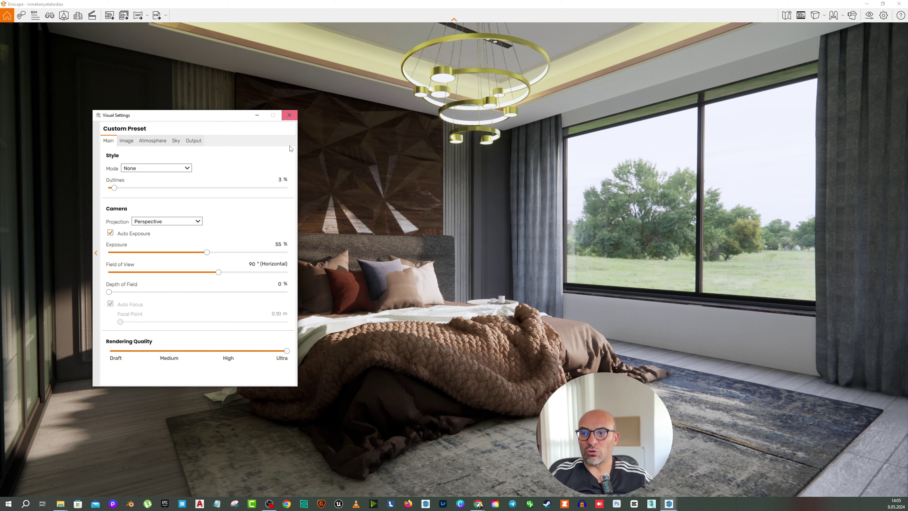
pyautogui.click(127, 140)
pyautogui.moveTo(164, 119); pyautogui.dragTo(581, 109)
pyautogui.click(586, 165)
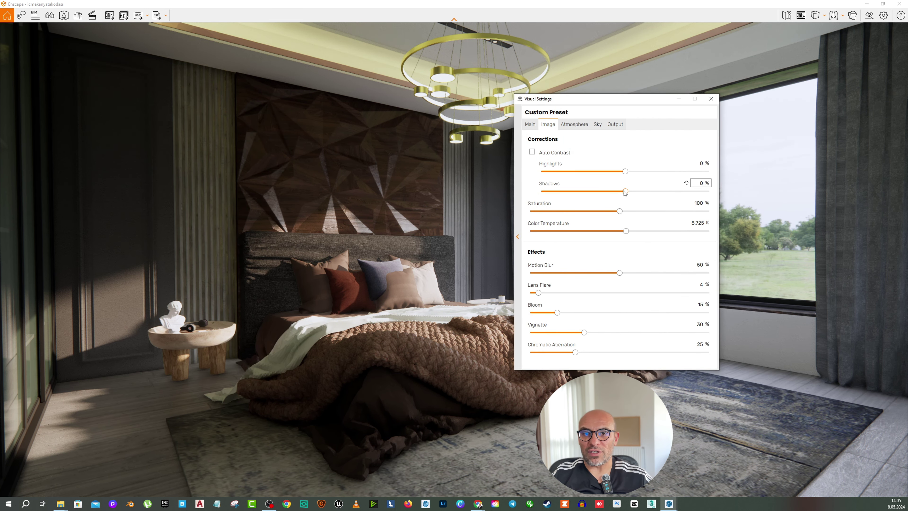
pyautogui.moveTo(625, 192); pyautogui.dragTo(567, 197)
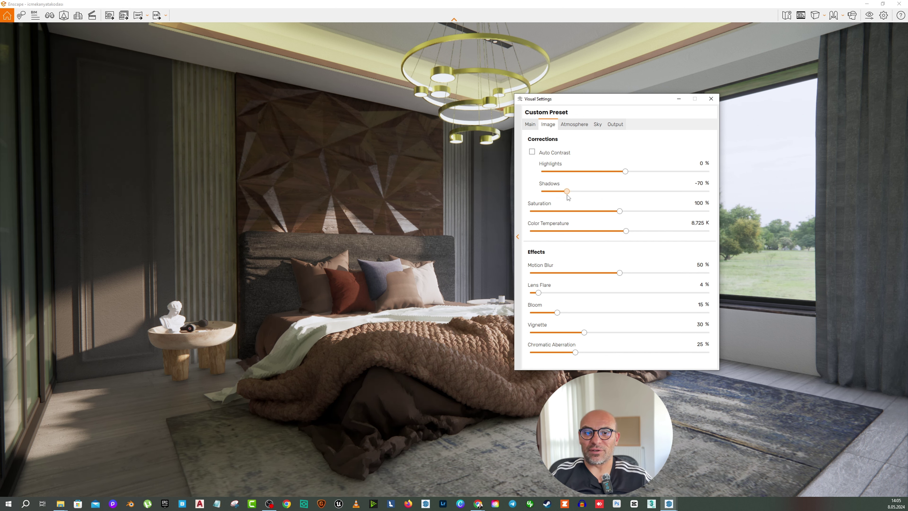
pyautogui.moveTo(625, 172); pyautogui.dragTo(671, 174)
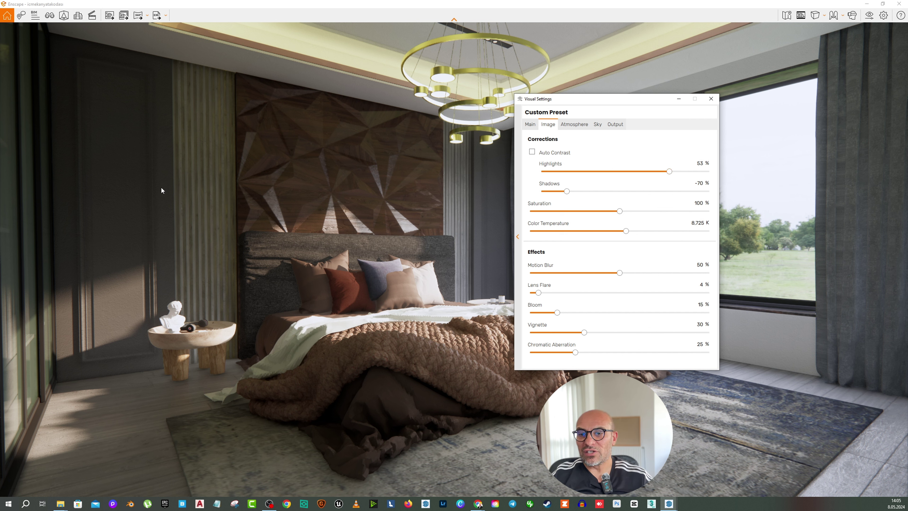
pyautogui.moveTo(635, 99); pyautogui.dragTo(561, 101)
pyautogui.click(638, 99)
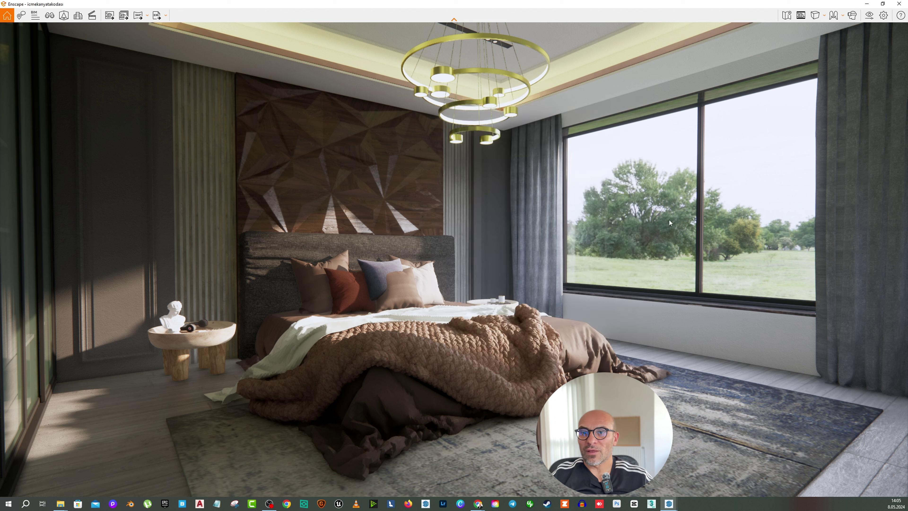
# Compare the reduced render window with the model, restore it to full screen and reframe the bedroom slightly.
pyautogui.click(883, 3)
pyautogui.moveTo(411, 139); pyautogui.dragTo(462, 255)
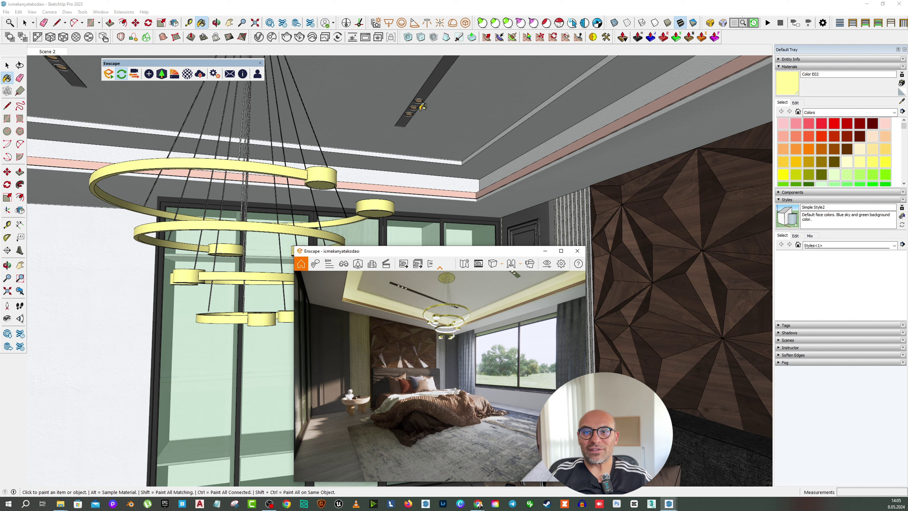
pyautogui.doubleClick(430, 251)
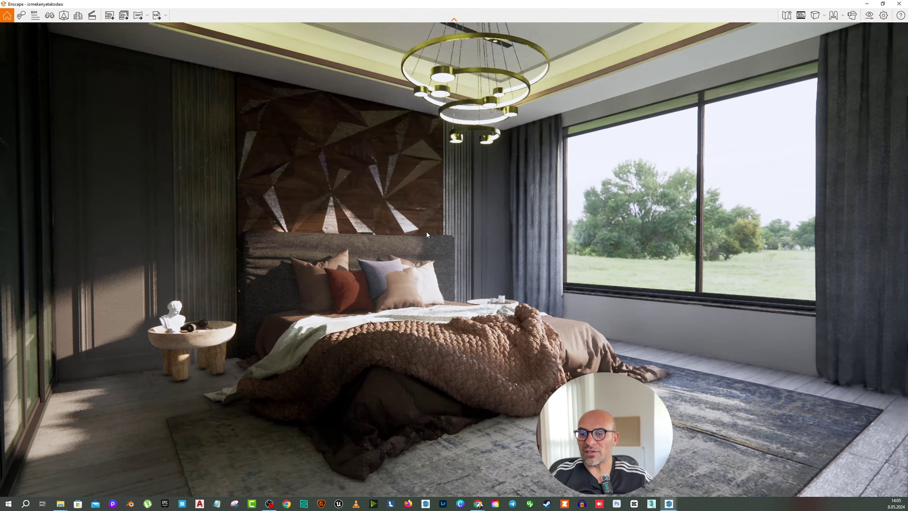
pyautogui.moveTo(655, 164)
pyautogui.mouseDown(button='right')
pyautogui.moveTo(692, 160)
pyautogui.moveTo(667, 152)
pyautogui.mouseUp(button='right')
pyautogui.scroll(-3, 454, 259)
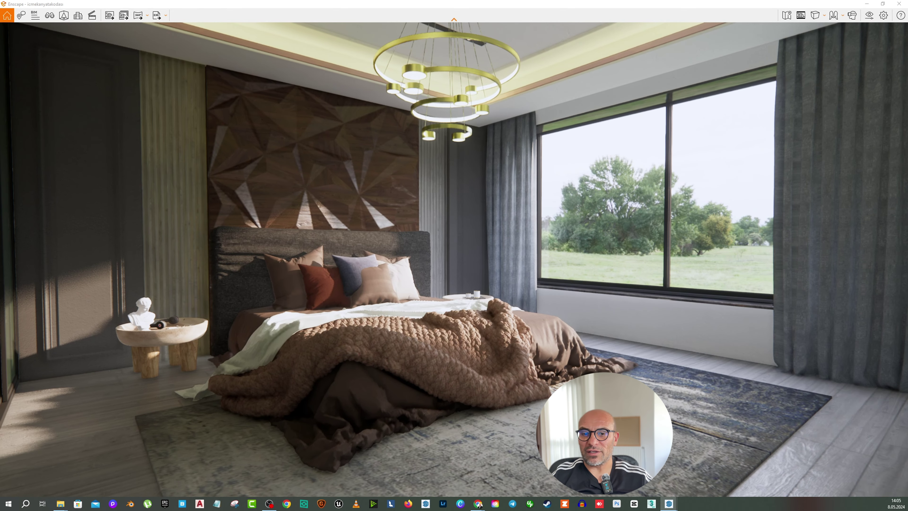
pyautogui.scroll(-2, 454, 259)
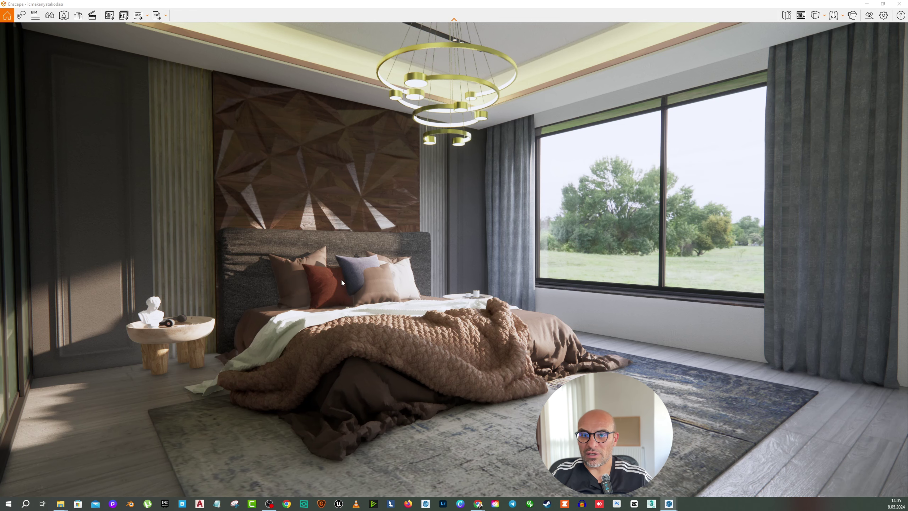
# Switch to SketchUp, turn the view down from the chandelier to the bed and select the bed group.
pyautogui.click(867, 4)
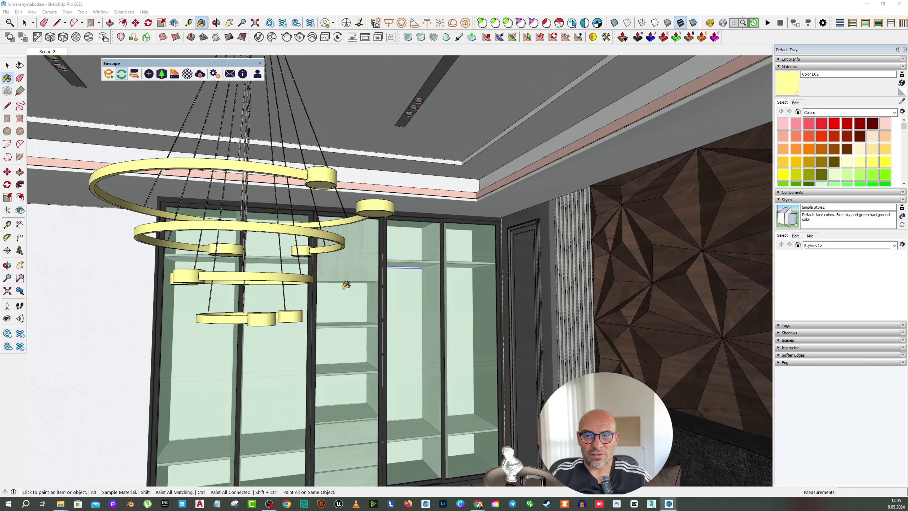
pyautogui.click(20, 265)
pyautogui.moveTo(250, 161)
pyautogui.mouseDown(button='middle')
pyautogui.moveTo(361, 231)
pyautogui.moveTo(564, 334)
pyautogui.mouseUp(button='middle')
pyautogui.rightClick(439, 223)
pyautogui.click(448, 227)
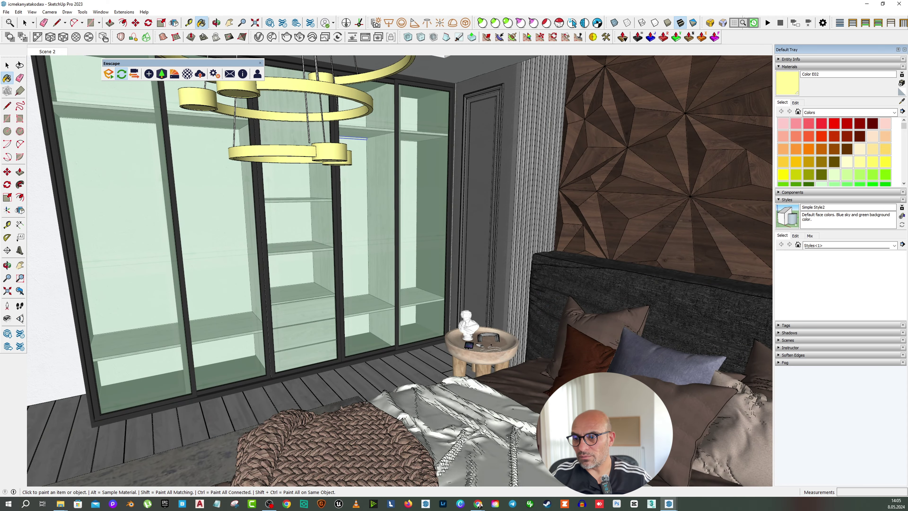
pyautogui.click(7, 65)
pyautogui.click(536, 311)
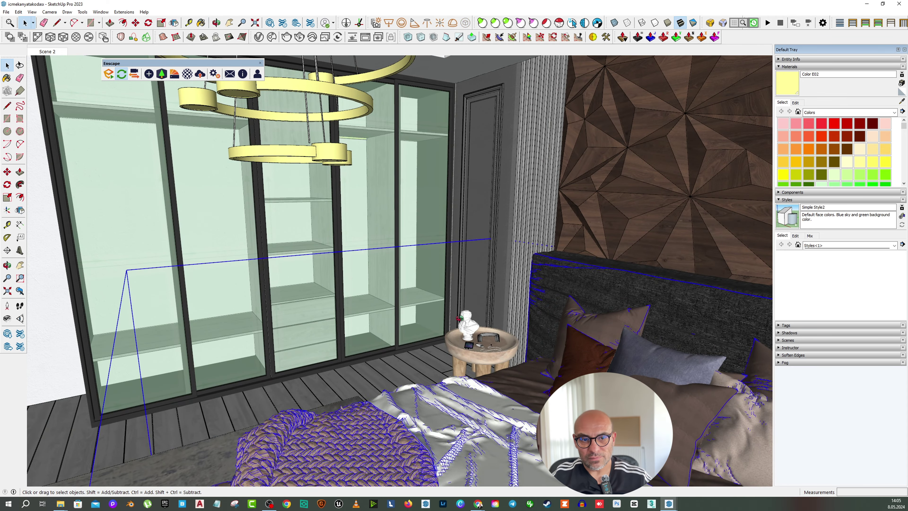
pyautogui.scroll(-5, 502, 297)
pyautogui.moveTo(577, 334); pyautogui.dragTo(576, 335, button='middle')
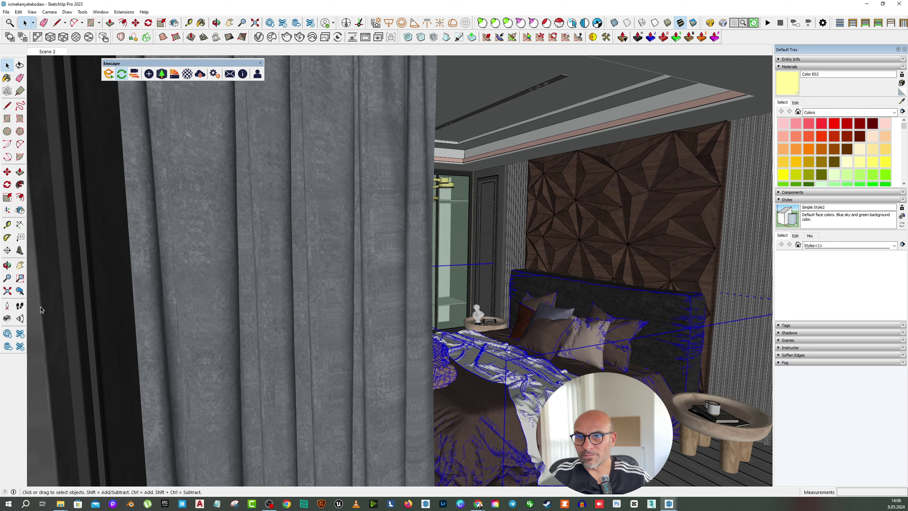
pyautogui.click(20, 291)
pyautogui.click(19, 290)
pyautogui.click(19, 290)
pyautogui.click(19, 291)
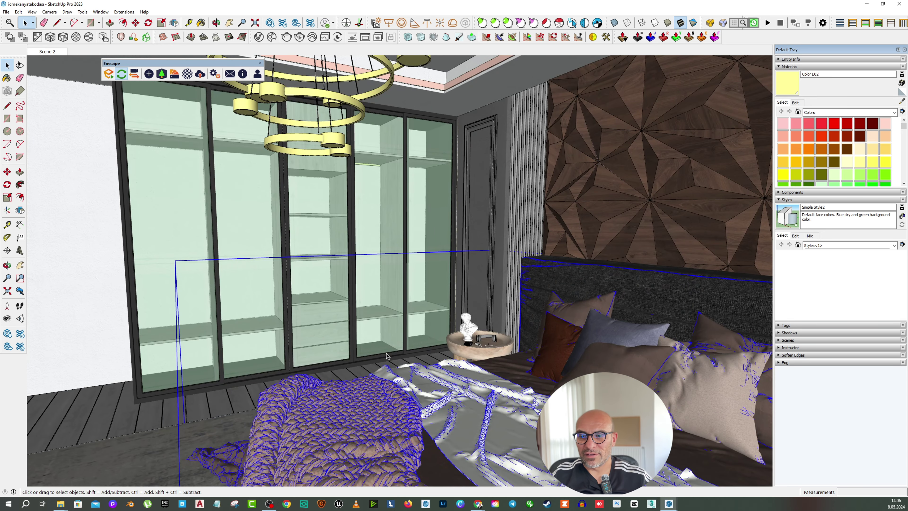
pyautogui.click(20, 290)
# Open the bed group for editing, delete the brown pillow at the front and leave the group.
pyautogui.click(20, 265)
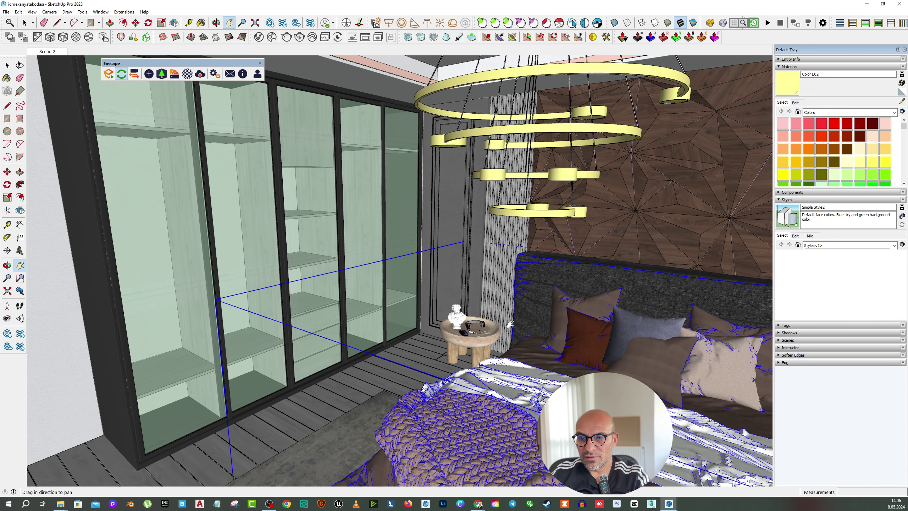
pyautogui.moveTo(560, 325); pyautogui.dragTo(388, 305)
pyautogui.rightClick(496, 294)
pyautogui.click(502, 300)
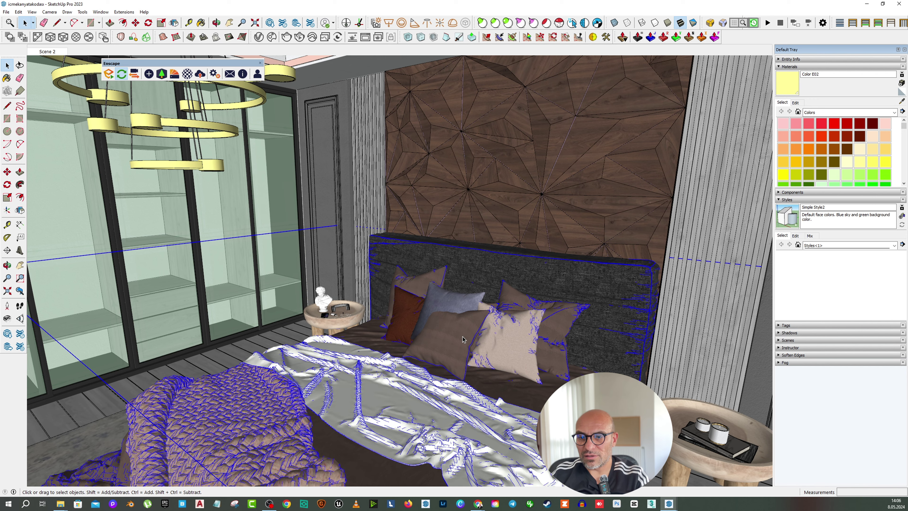
pyautogui.doubleClick(457, 330)
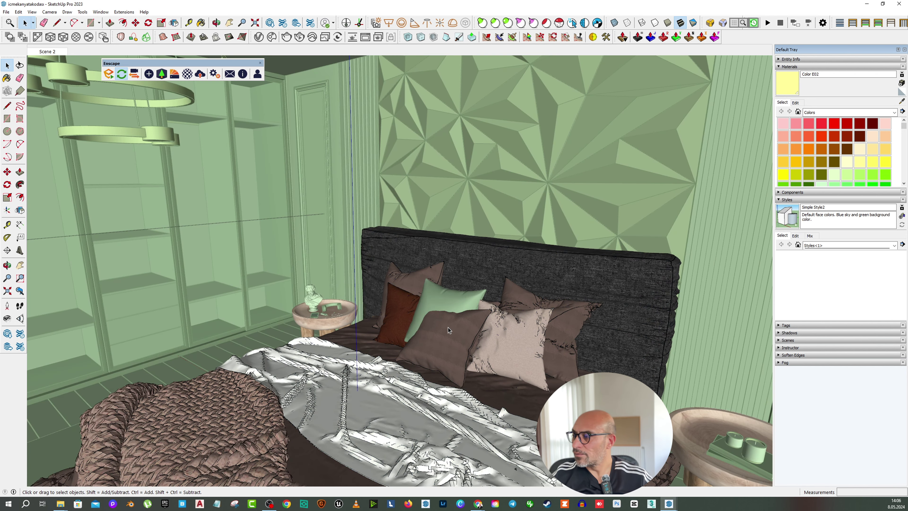
pyautogui.scroll(1, 447, 327)
pyautogui.click(446, 333)
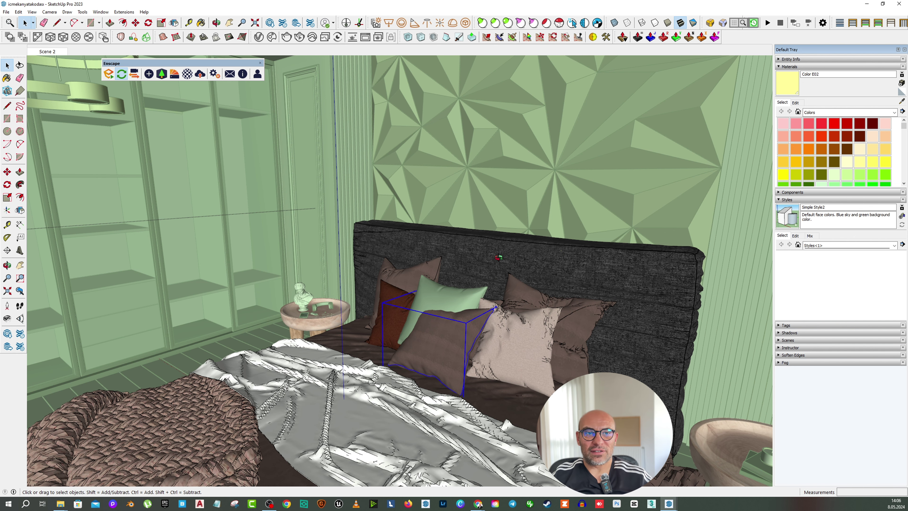
pyautogui.click(477, 279)
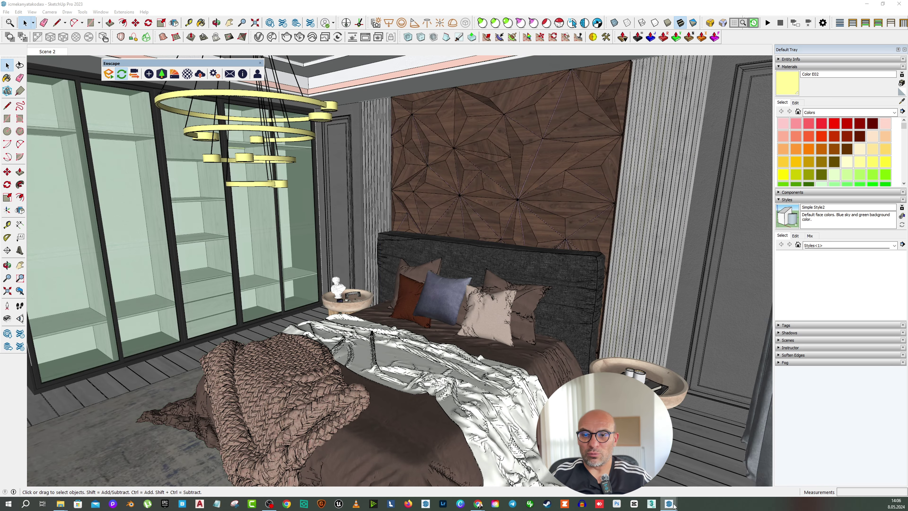
# Check the pillows in the Enscape render, return to SketchUp and delete the blue pillow from the bed.
pyautogui.moveTo(674, 506)
pyautogui.click(709, 487)
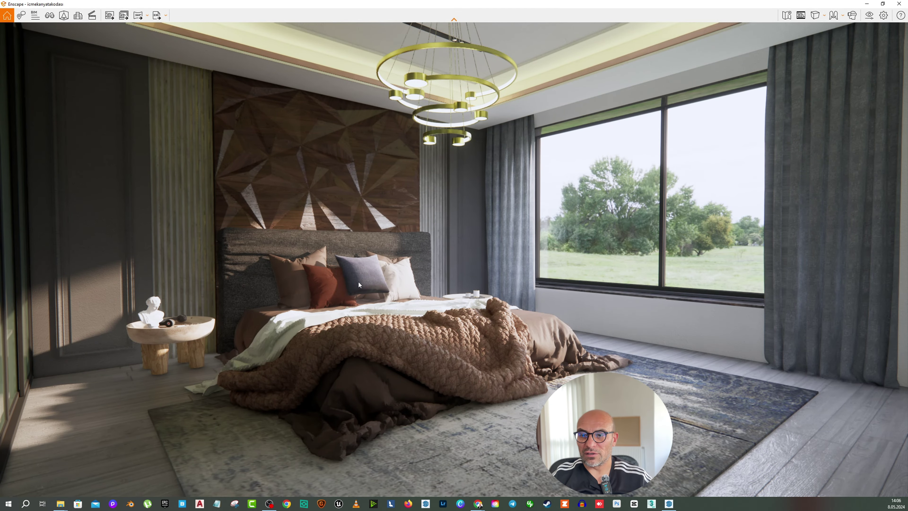
pyautogui.click(867, 4)
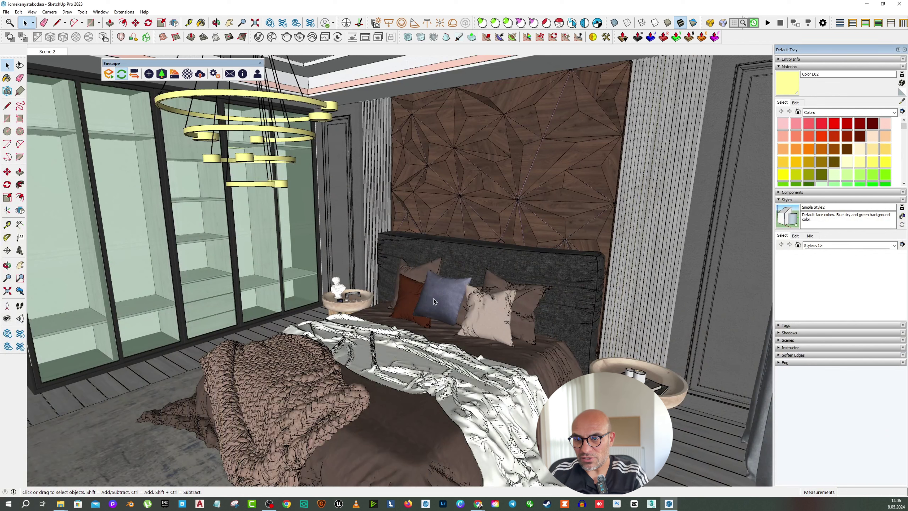
pyautogui.click(455, 309)
pyautogui.scroll(3, 459, 286)
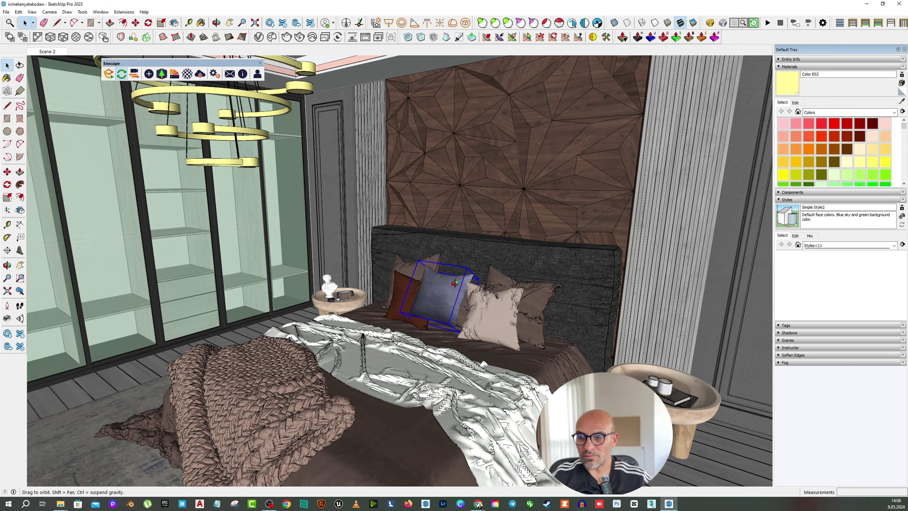
pyautogui.press('Delete')
pyautogui.scroll(2, 449, 282)
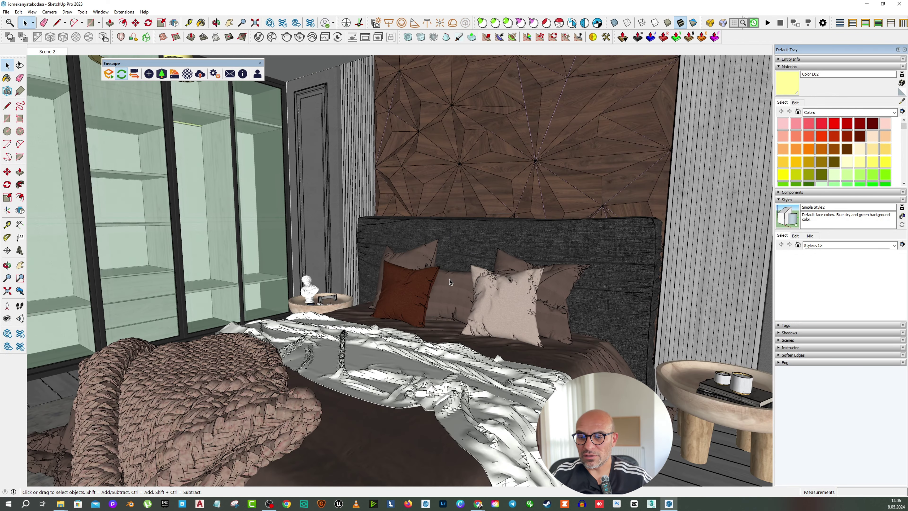
# Switch back to the Enscape render and reframe the bedroom around the remaining pillows.
pyautogui.click(669, 503)
pyautogui.click(670, 504)
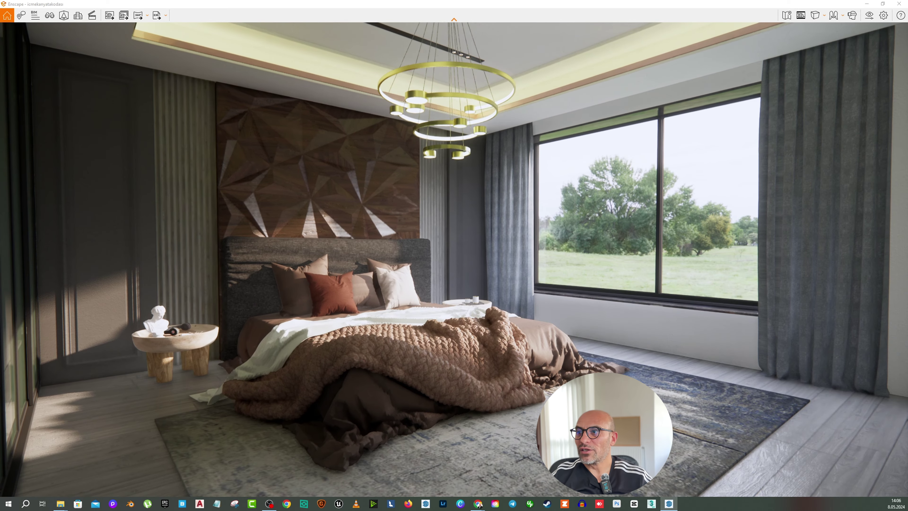
pyautogui.moveTo(621, 254)
pyautogui.mouseDown()
pyautogui.moveTo(621, 237)
pyautogui.moveTo(637, 248)
pyautogui.mouseUp()
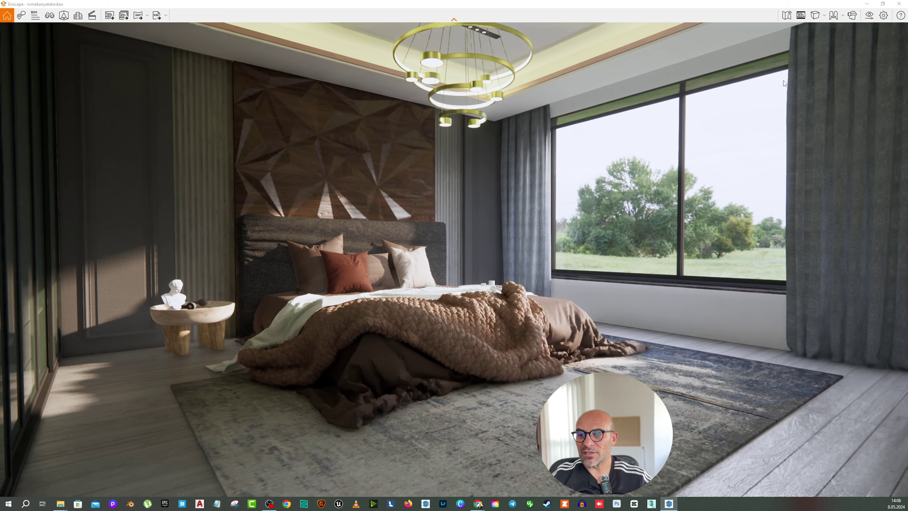
# Review the Main and Image visual settings, and set the atmosphere's Sun Brightness to 53%.
pyautogui.click(868, 15)
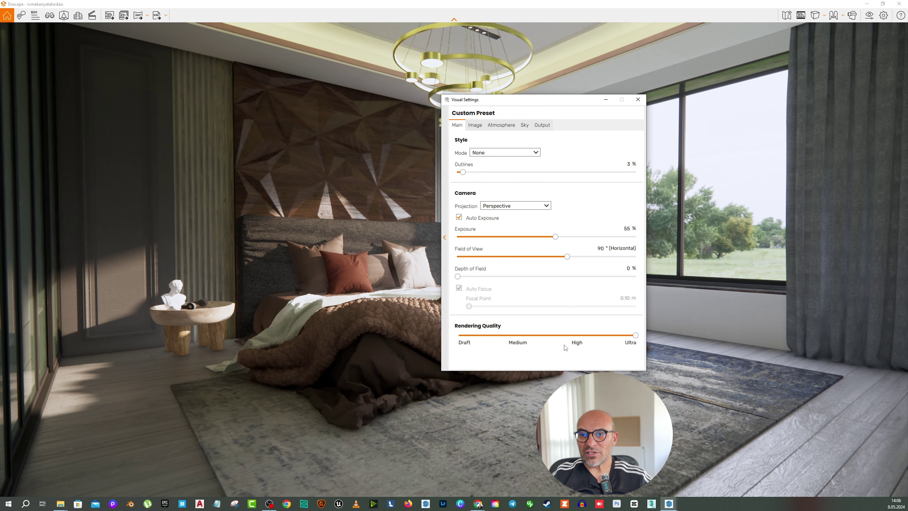
pyautogui.click(475, 125)
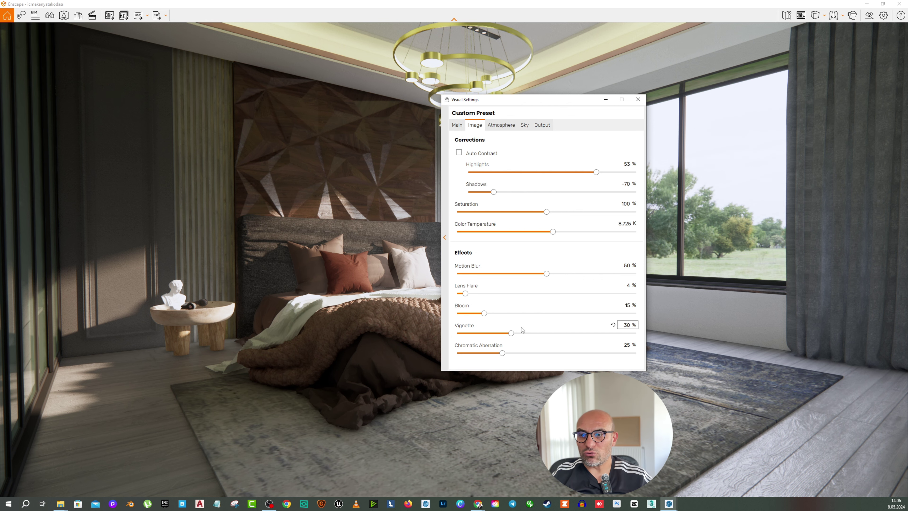
pyautogui.click(498, 127)
pyautogui.moveTo(511, 101); pyautogui.dragTo(812, 137)
pyautogui.moveTo(777, 258)
pyautogui.mouseDown()
pyautogui.moveTo(769, 258)
pyautogui.moveTo(785, 260)
pyautogui.moveTo(777, 261)
pyautogui.mouseUp()
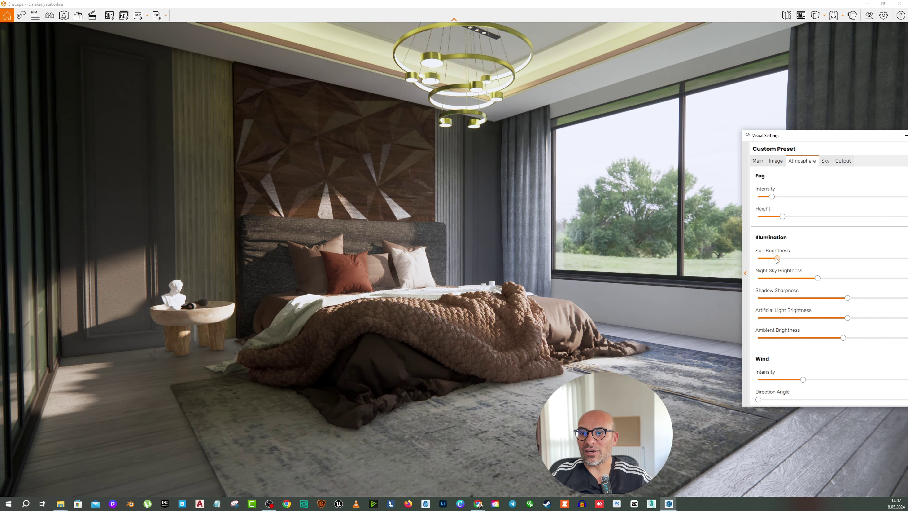
pyautogui.moveTo(788, 136); pyautogui.dragTo(637, 143)
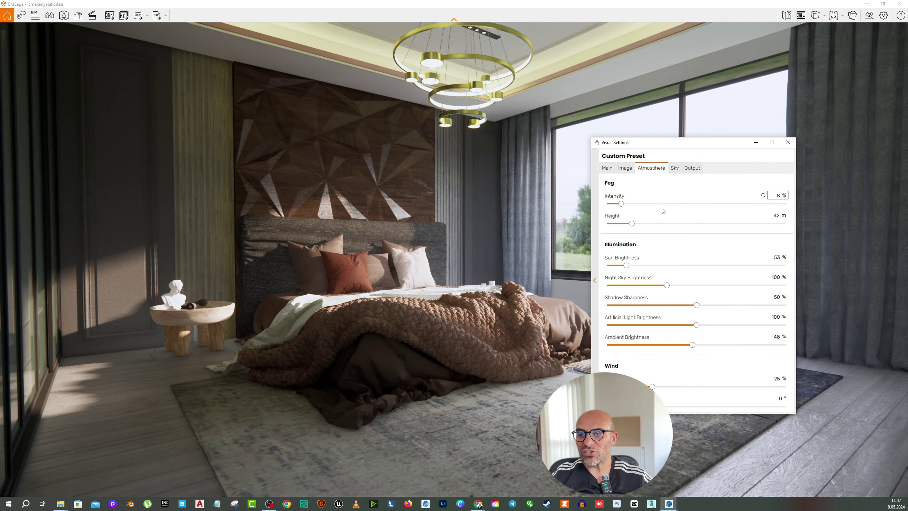
# Review the skybox settings and set the output resolution to Ultra HD.
pyautogui.click(675, 168)
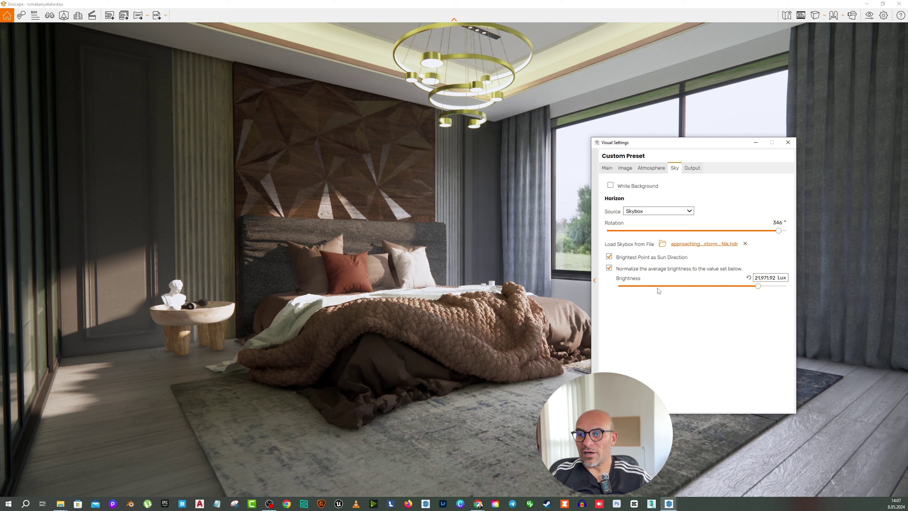
pyautogui.click(686, 171)
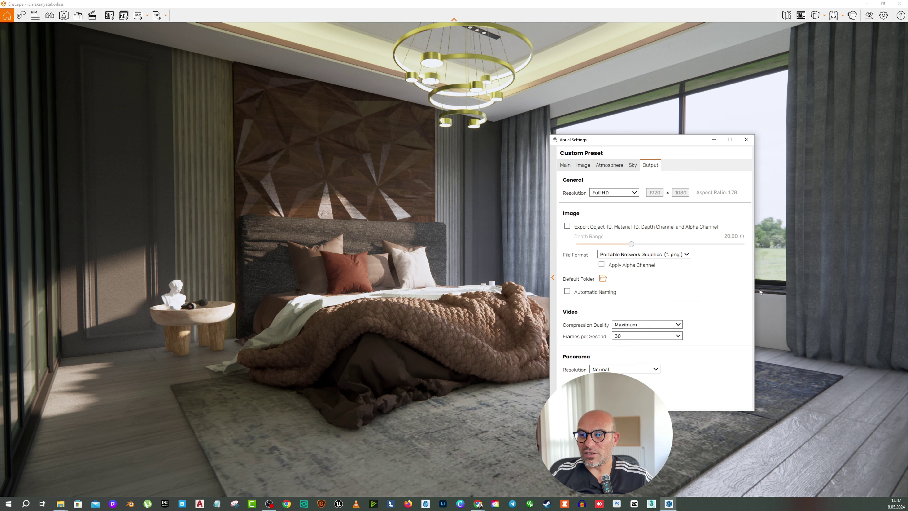
pyautogui.click(613, 194)
pyautogui.click(610, 235)
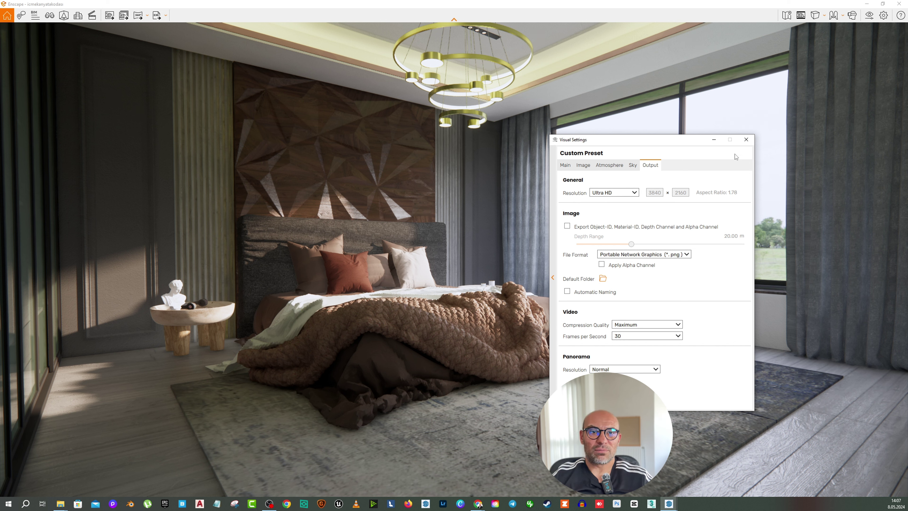
# Close the visual settings and save a PNG screenshot of the bedroom render as FREE03 in the Freemodel folder.
pyautogui.click(746, 139)
pyautogui.click(110, 15)
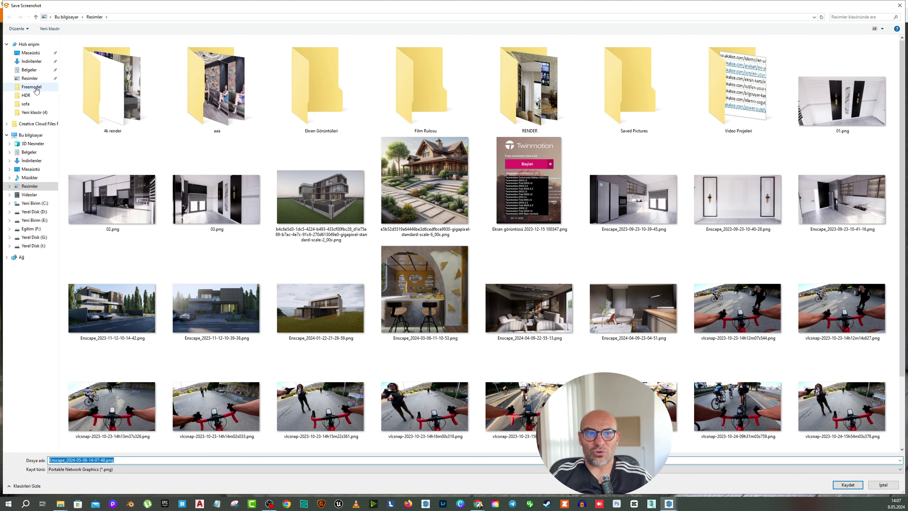
pyautogui.click(29, 78)
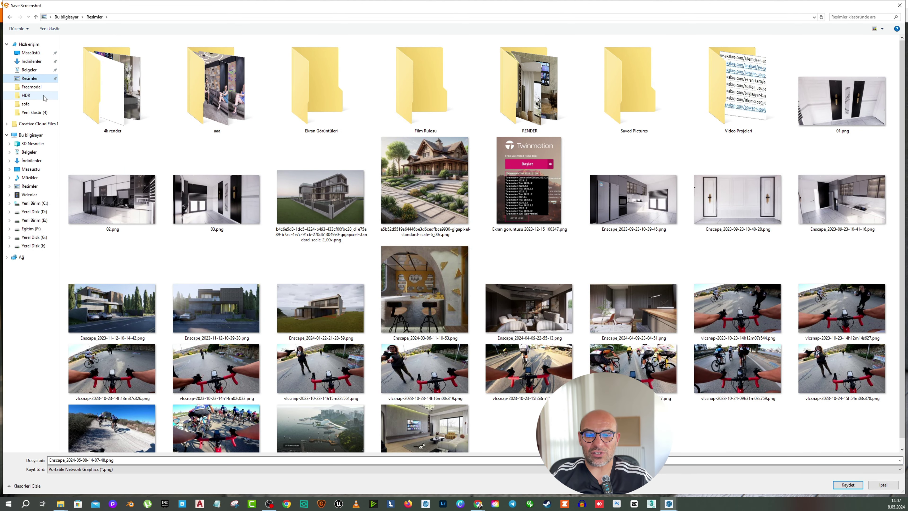
pyautogui.click(32, 86)
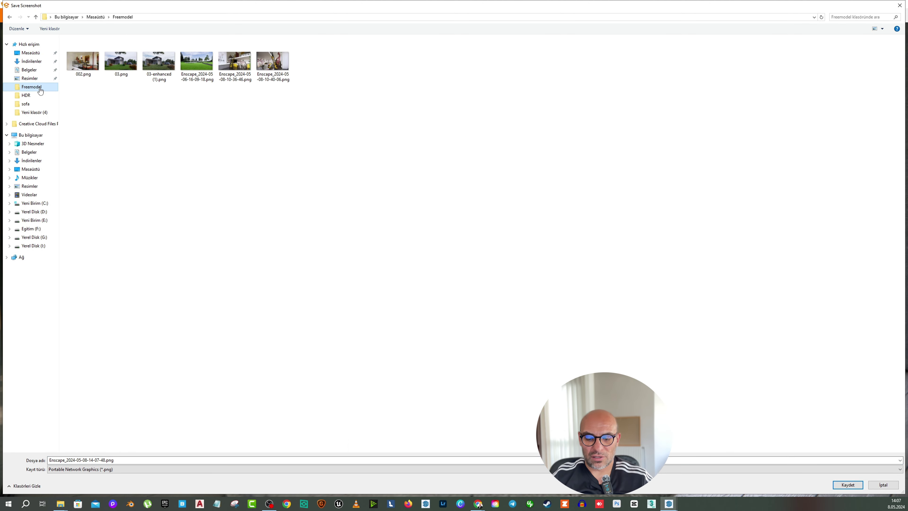
pyautogui.doubleClick(102, 460)
pyautogui.press('capslock')
pyautogui.write('FREE')
pyautogui.press('capslock')
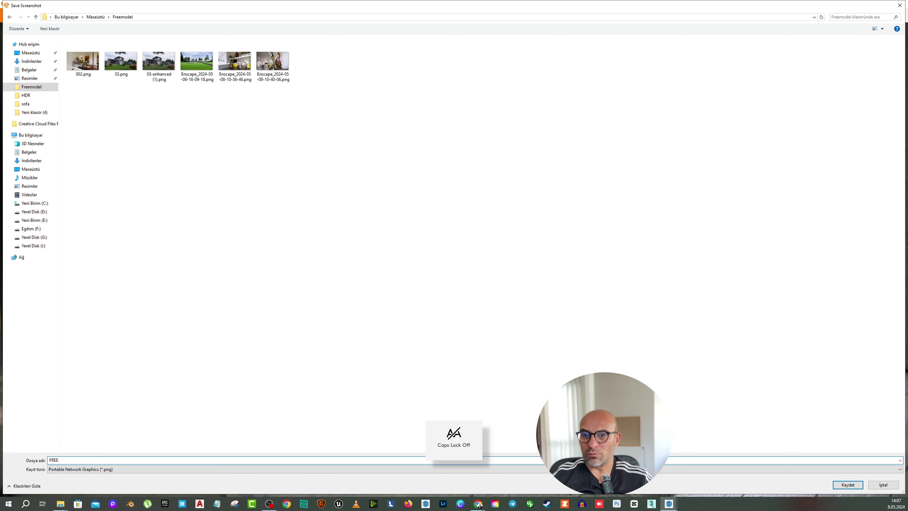
pyautogui.click(846, 484)
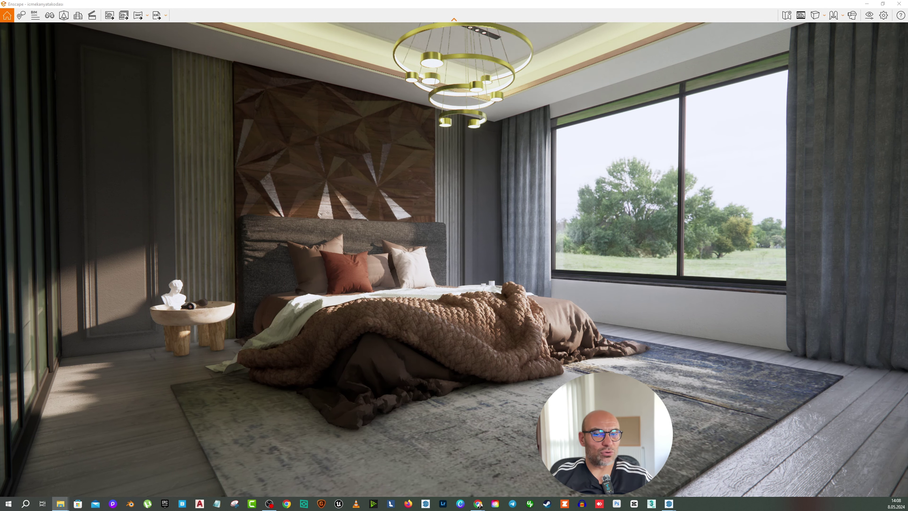
# Open FREE03.png from the Freemodel folder in the image viewer, examine the render's details up close, and close it.
pyautogui.click(60, 504)
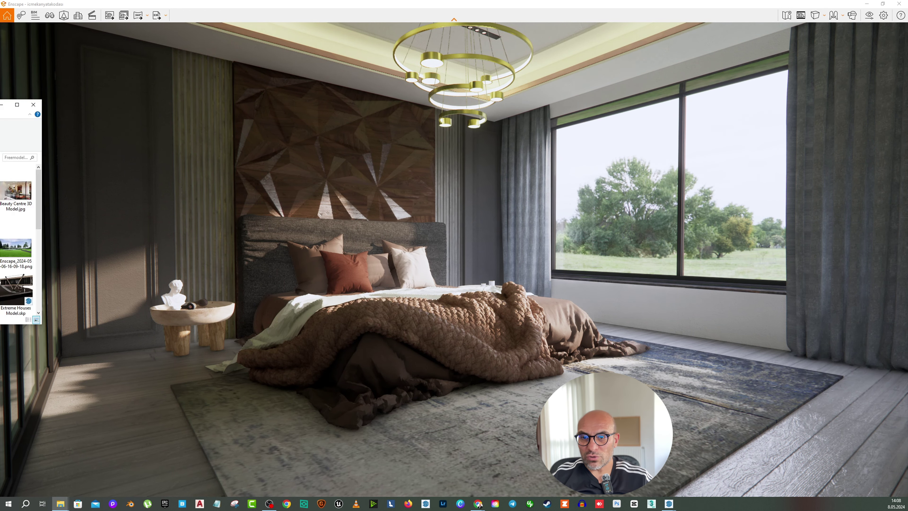
pyautogui.click(436, 199)
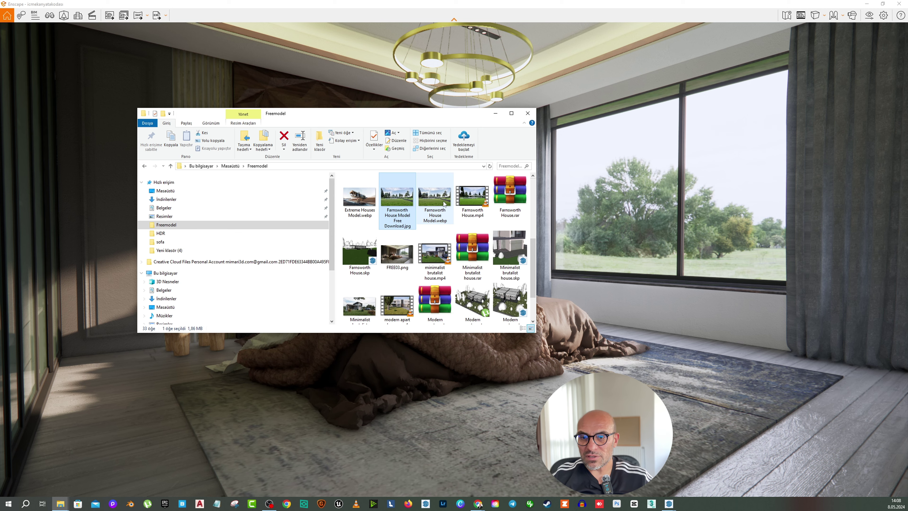
pyautogui.doubleClick(397, 254)
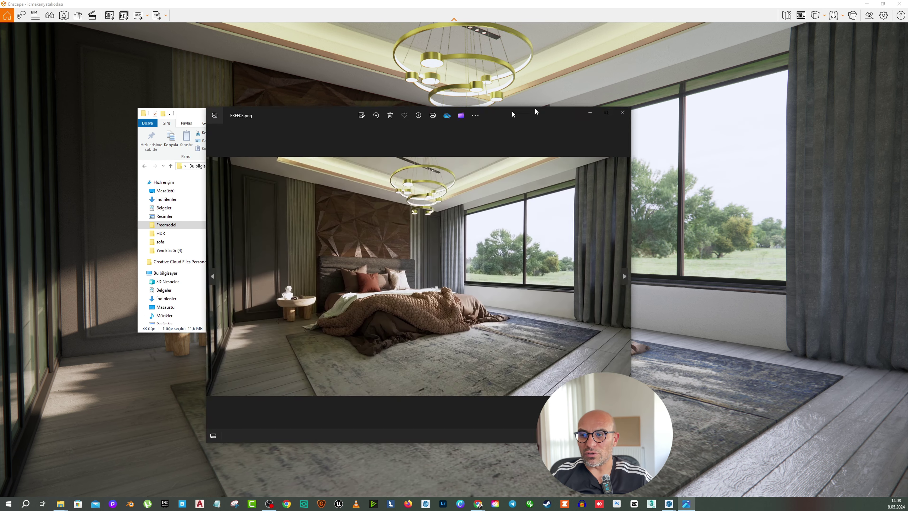
pyautogui.moveTo(511, 110); pyautogui.dragTo(566, 94)
pyautogui.doubleClick(566, 94)
pyautogui.scroll(5, 454, 283)
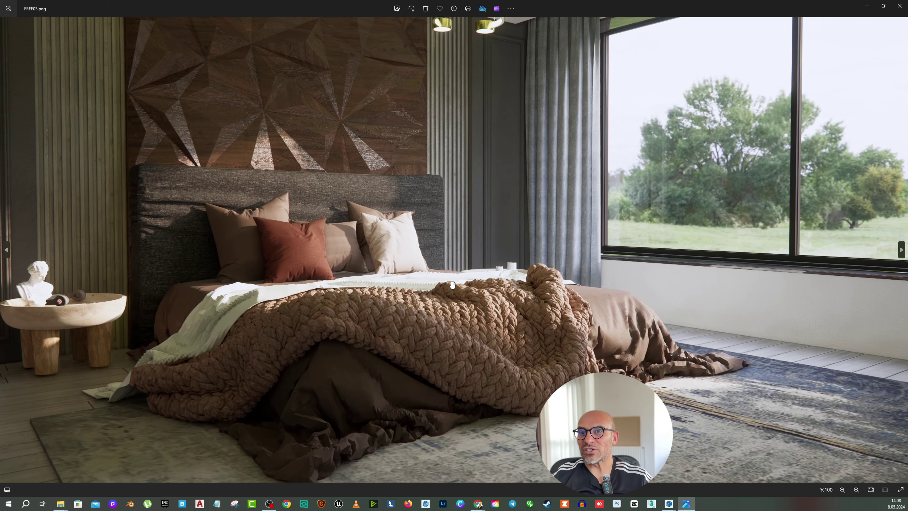
pyautogui.scroll(-5, 454, 282)
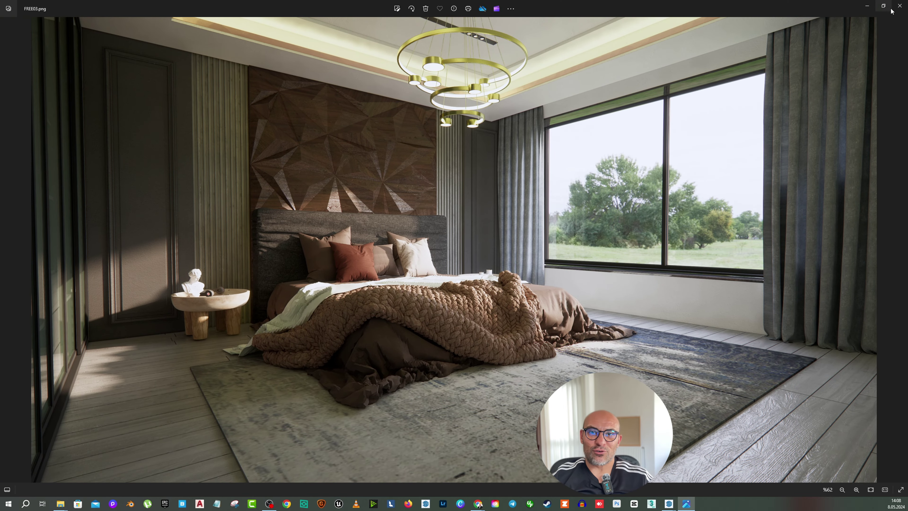
pyautogui.click(900, 6)
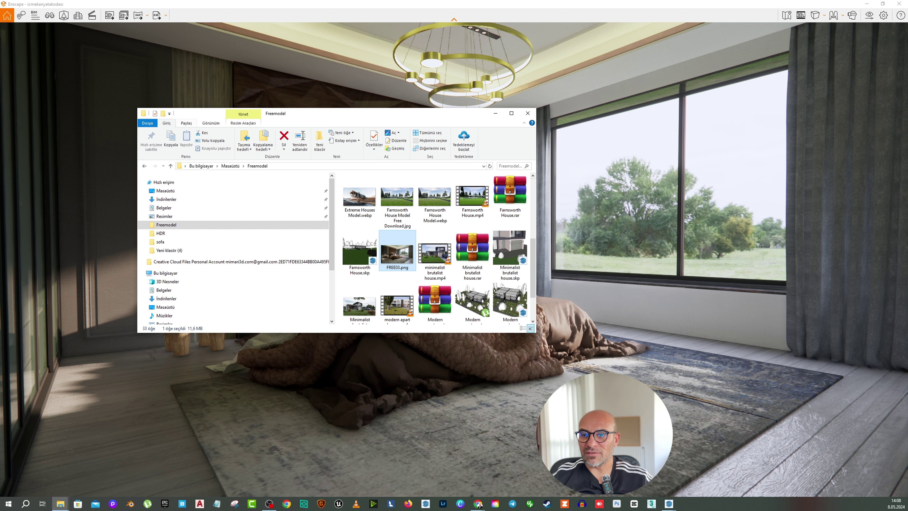
# Switch to the KREA website in the browser, maximize the window and open the image Enhancer.
pyautogui.hotkey('alt', 'Tab')
pyautogui.moveTo(506, 172); pyautogui.dragTo(454, 122)
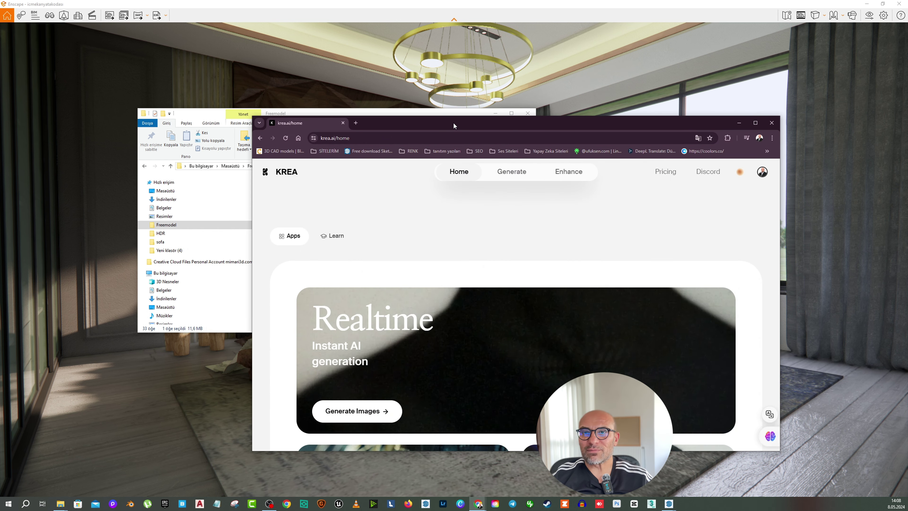
pyautogui.doubleClick(454, 122)
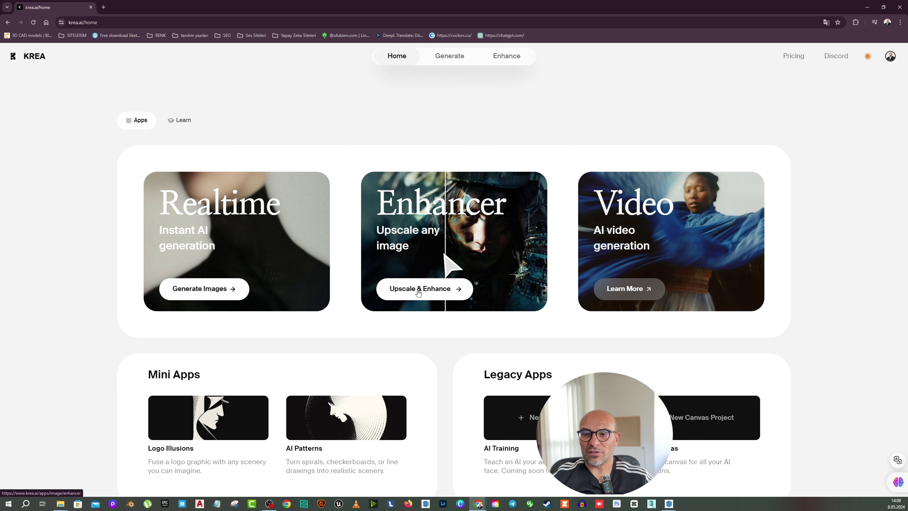
pyautogui.click(434, 233)
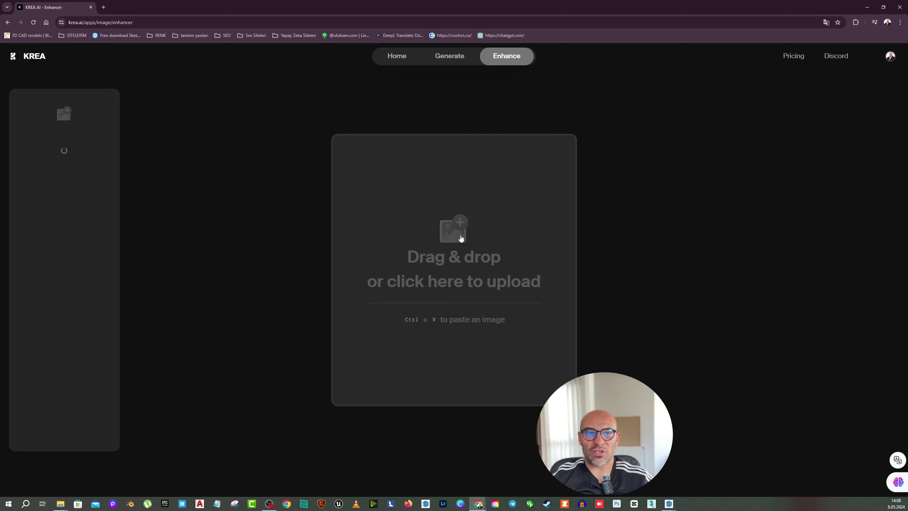
# Upload FREE03.png from the Freemodel folder and enhance it with the 2x upscaling factor.
pyautogui.click(462, 217)
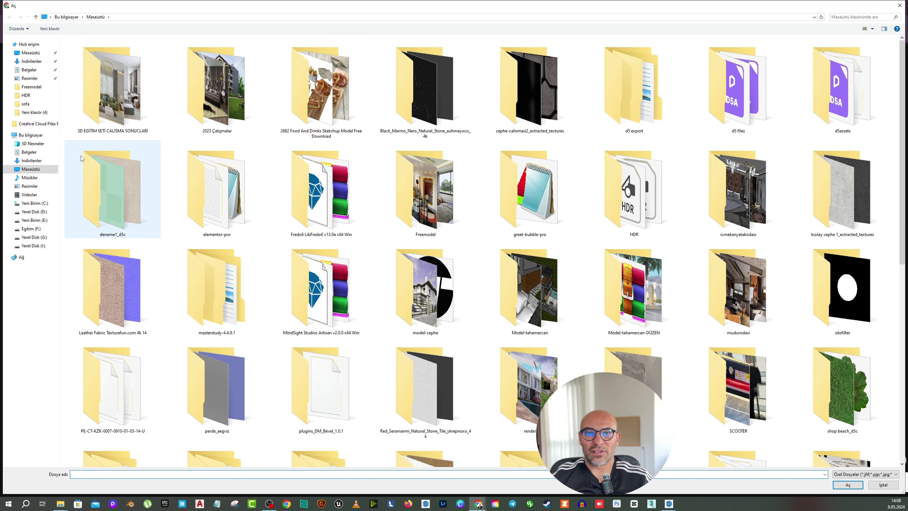
pyautogui.click(31, 88)
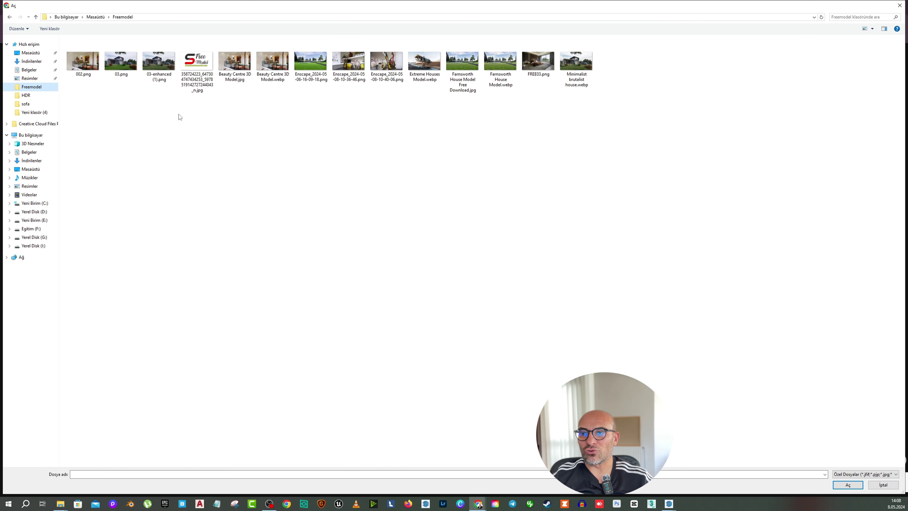
pyautogui.click(538, 62)
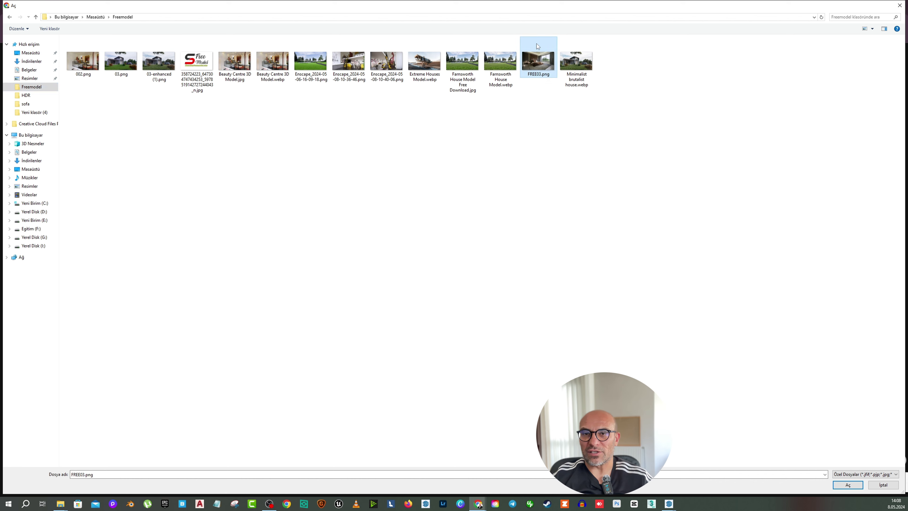
pyautogui.click(847, 485)
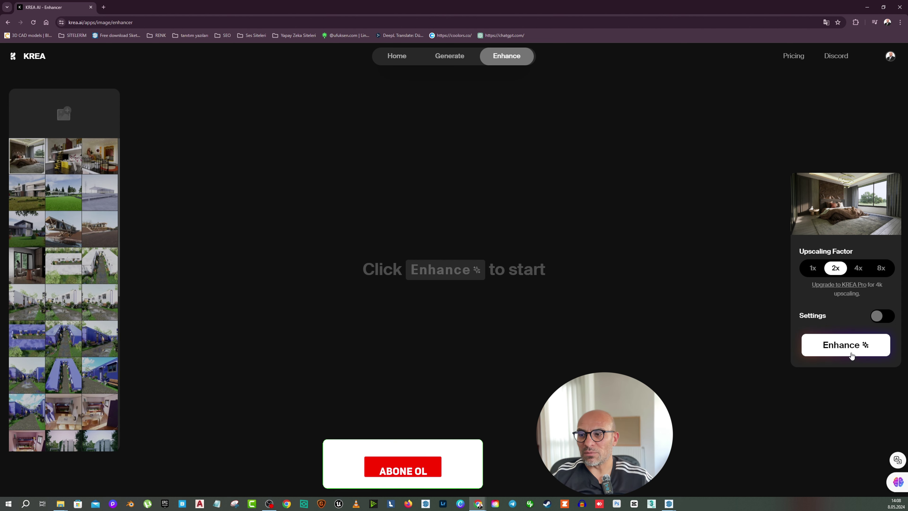
pyautogui.click(858, 345)
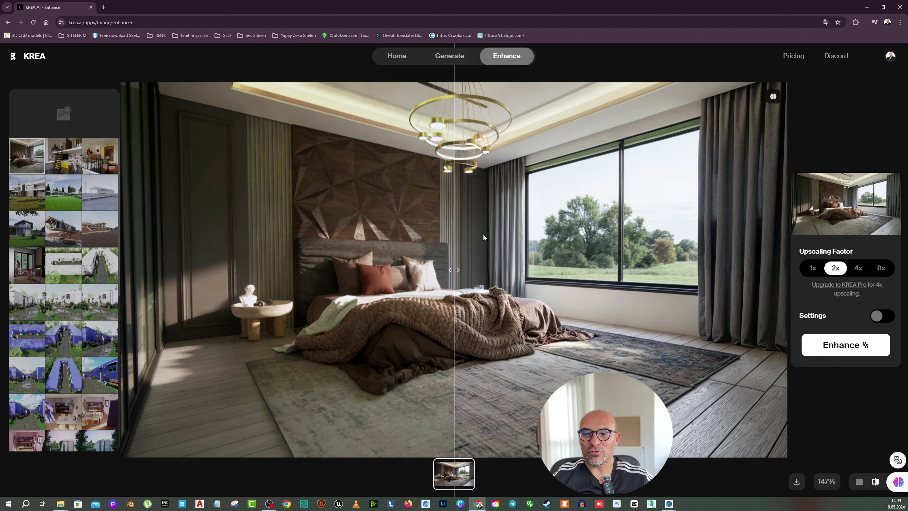
# Compare the original bedroom image with the enhanced version, and download and open the enhanced image.
pyautogui.moveTo(454, 270); pyautogui.dragTo(110, 299)
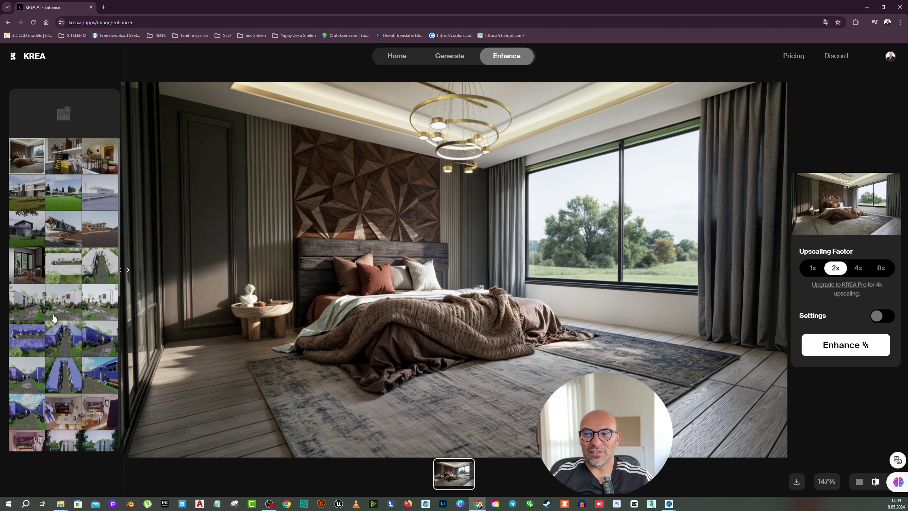
pyautogui.rightClick(450, 130)
pyautogui.click(474, 159)
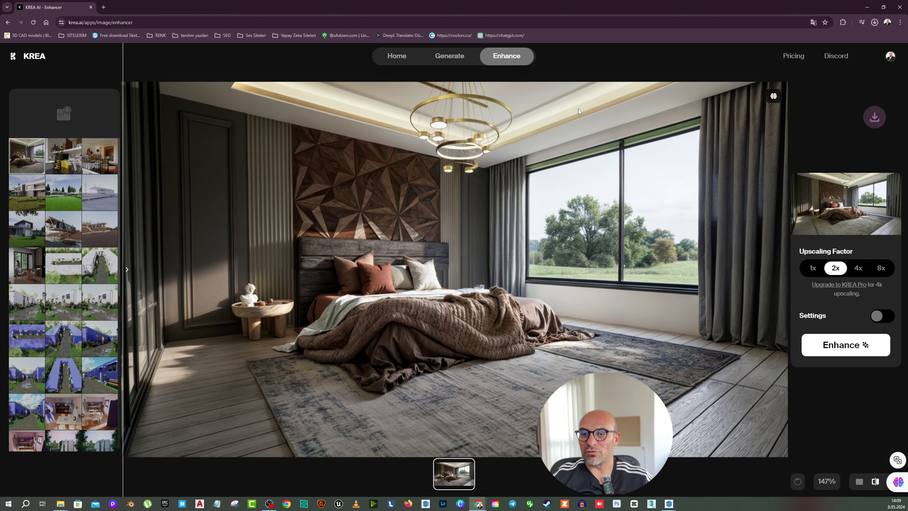
pyautogui.click(834, 37)
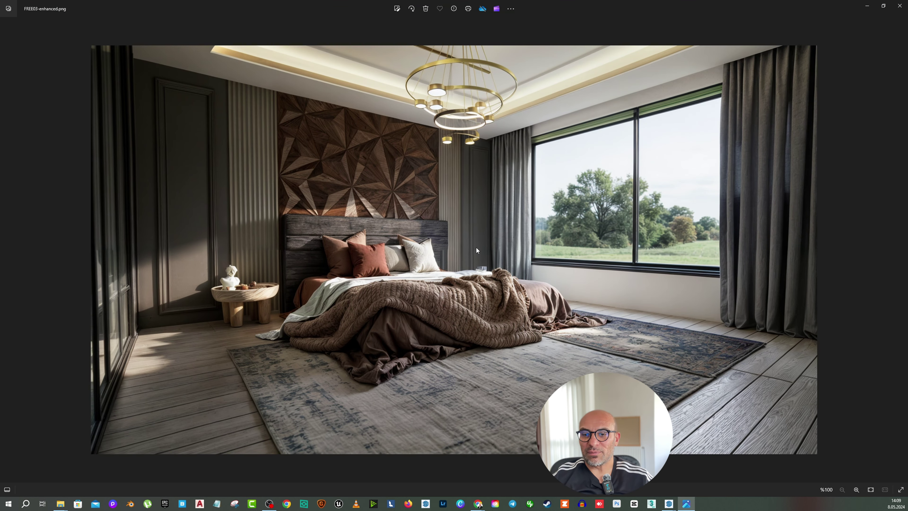